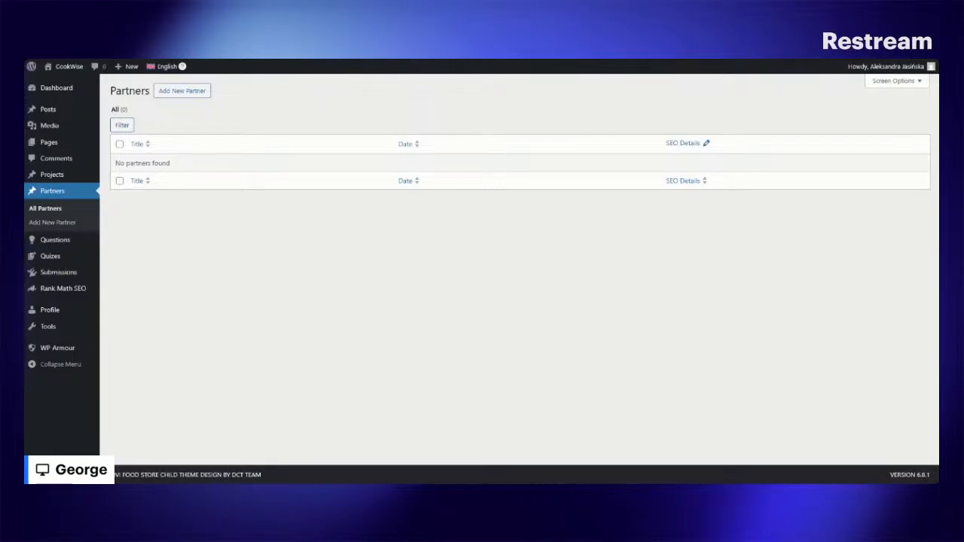
Log out of the CookWise admin through the Howdy account menu.
mouse_move(889, 67)
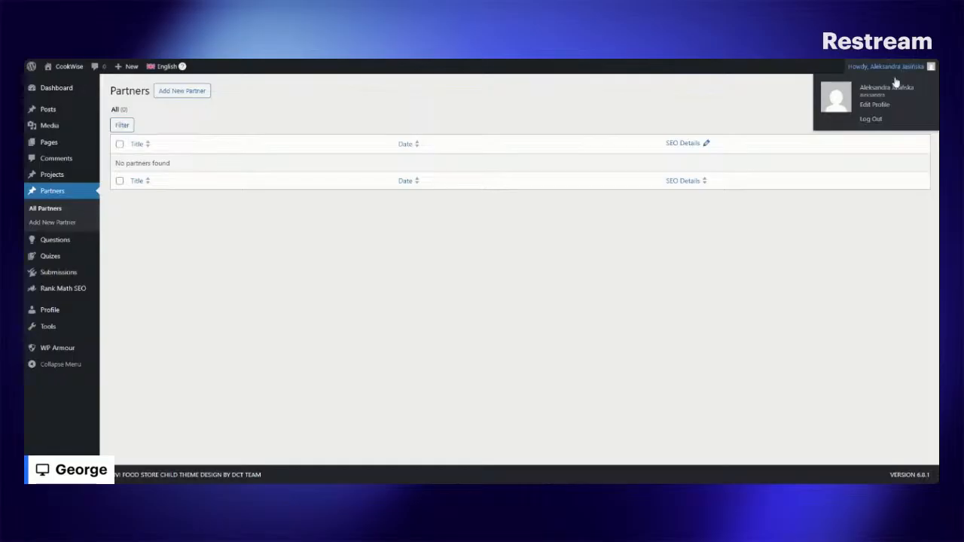
click(871, 120)
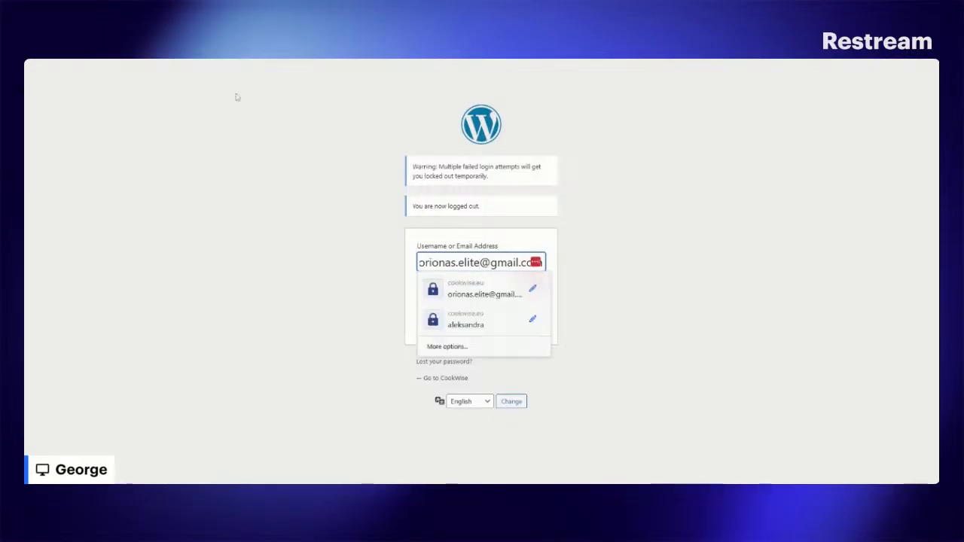
Fill the login form with the other saved account's credentials and log in to the Dashboard.
click(201, 58)
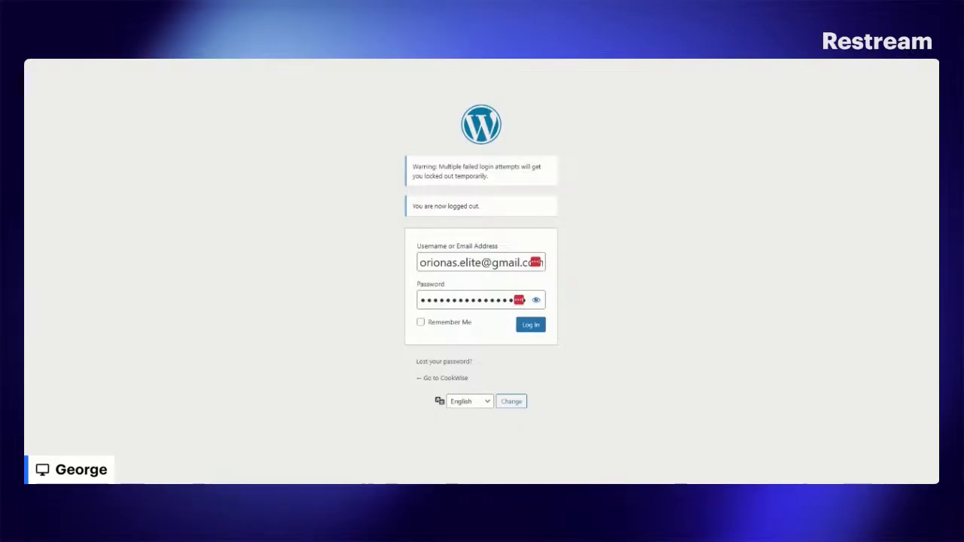
click(482, 262)
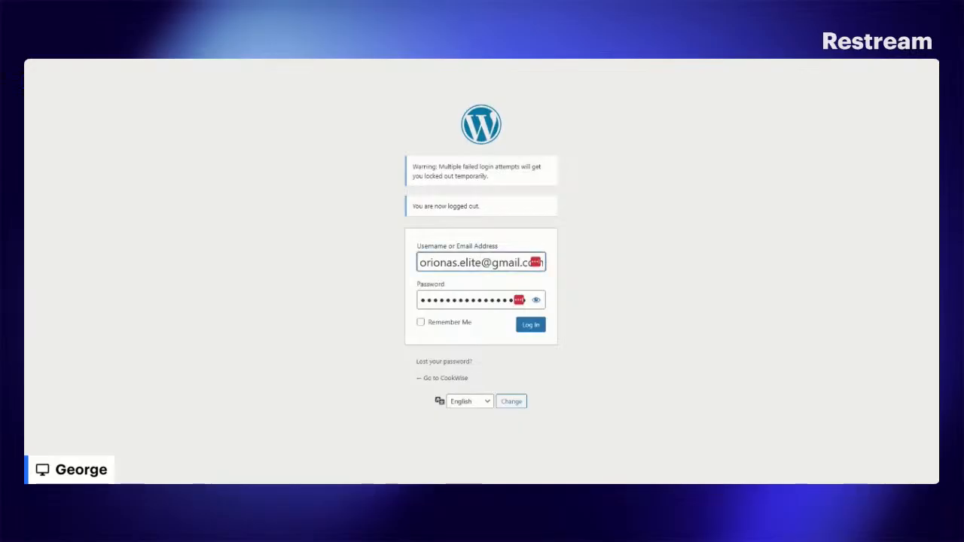
key(Return)
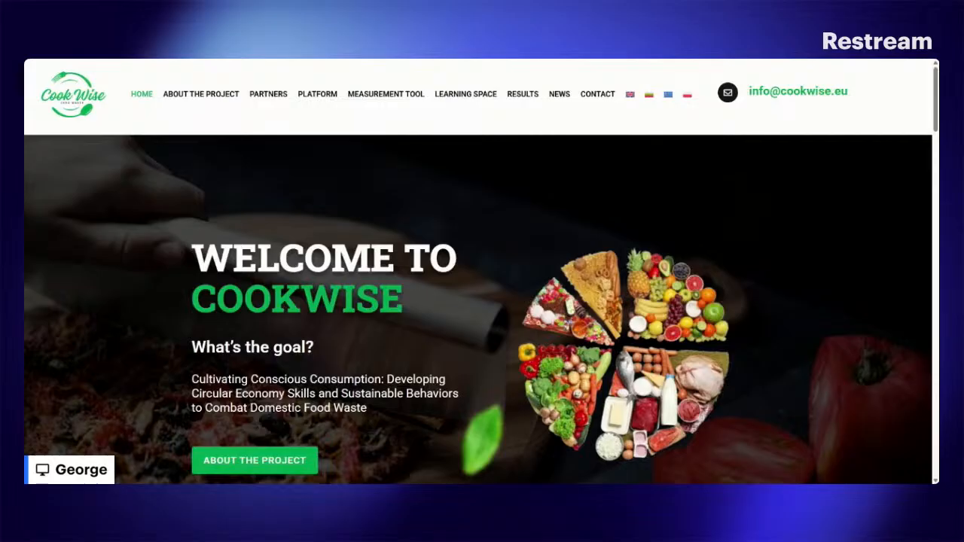
key(Return)
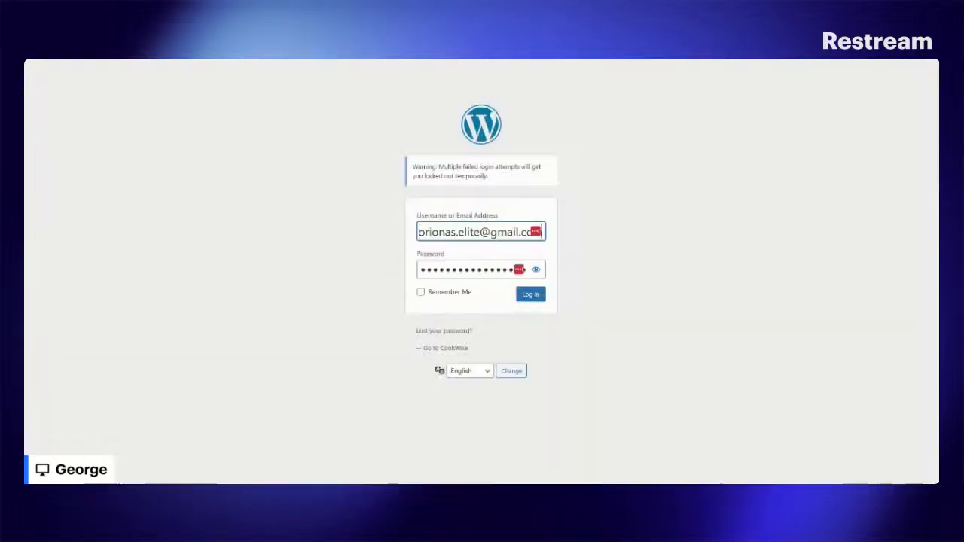
triple_click(494, 234)
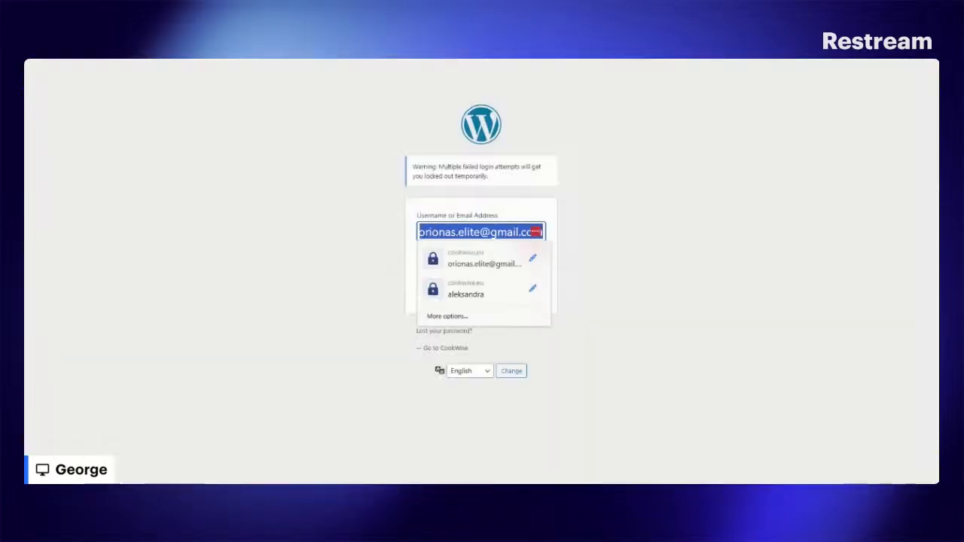
key(Down)
key(Down)
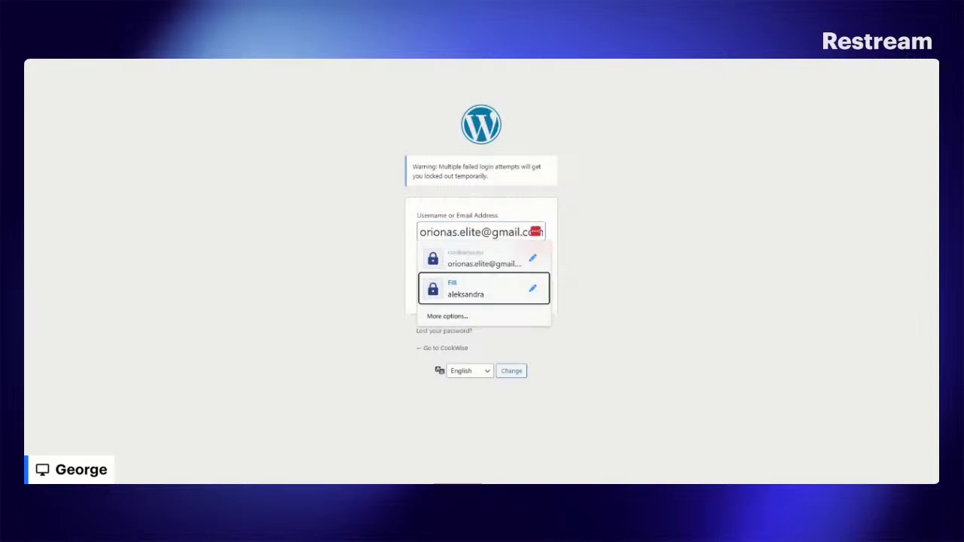
key(Return)
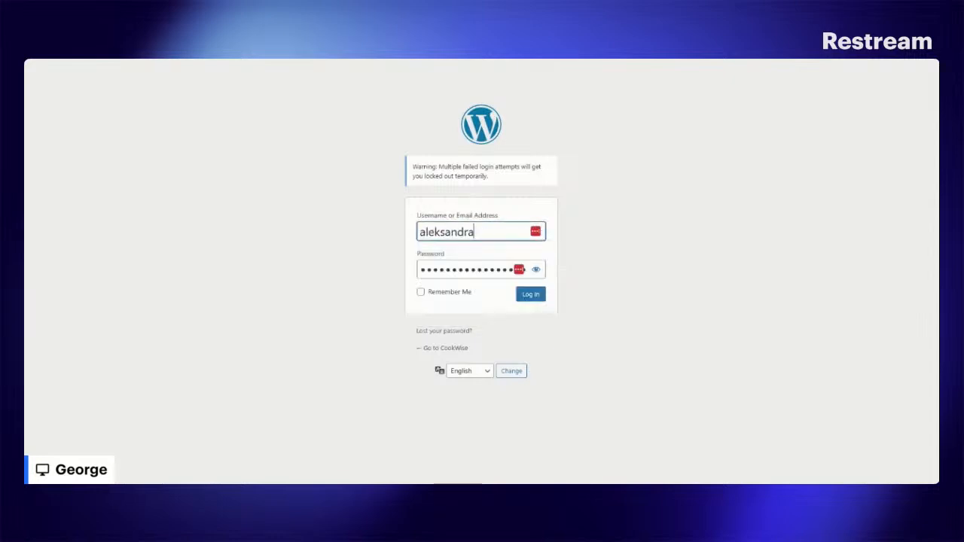
click(536, 297)
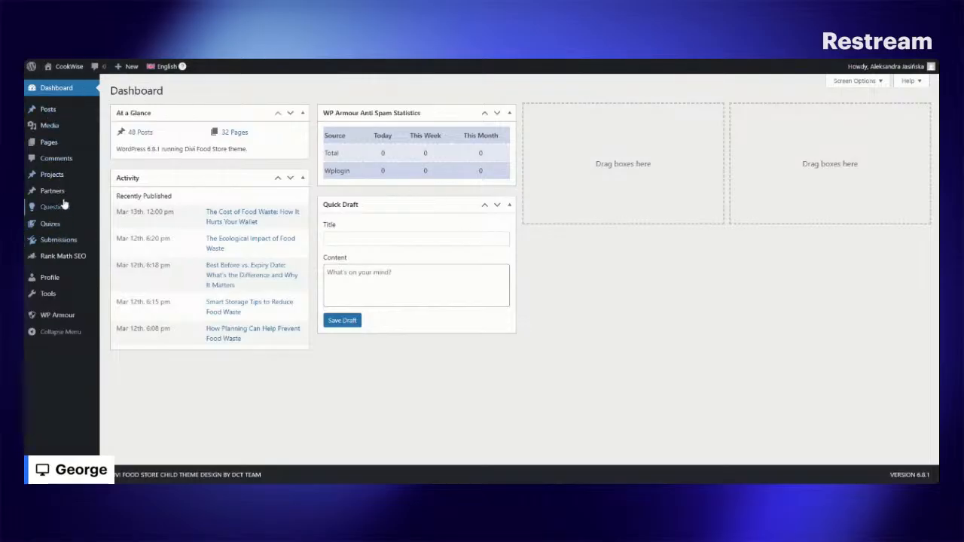
Open the signed-in user's Edit Profile page from the Howdy account menu.
mouse_move(63, 197)
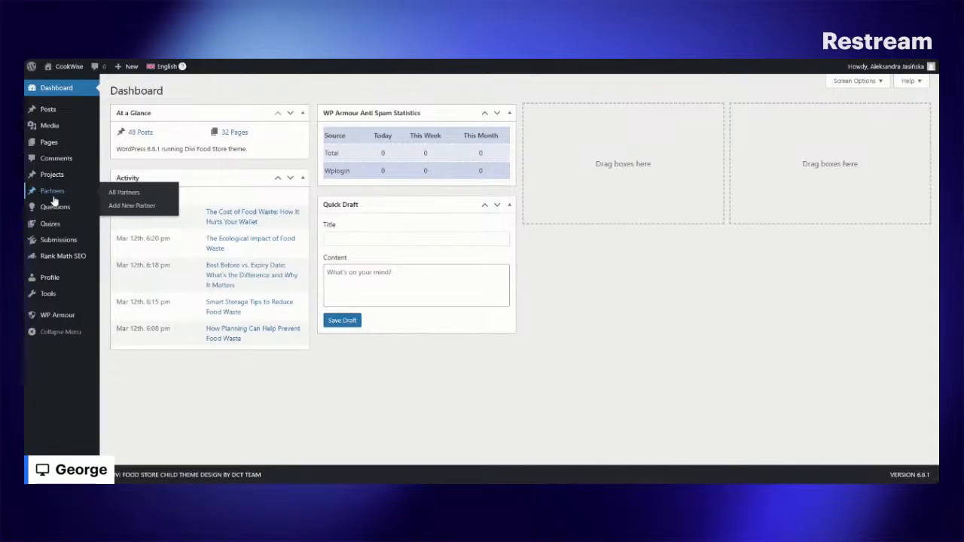
mouse_move(55, 226)
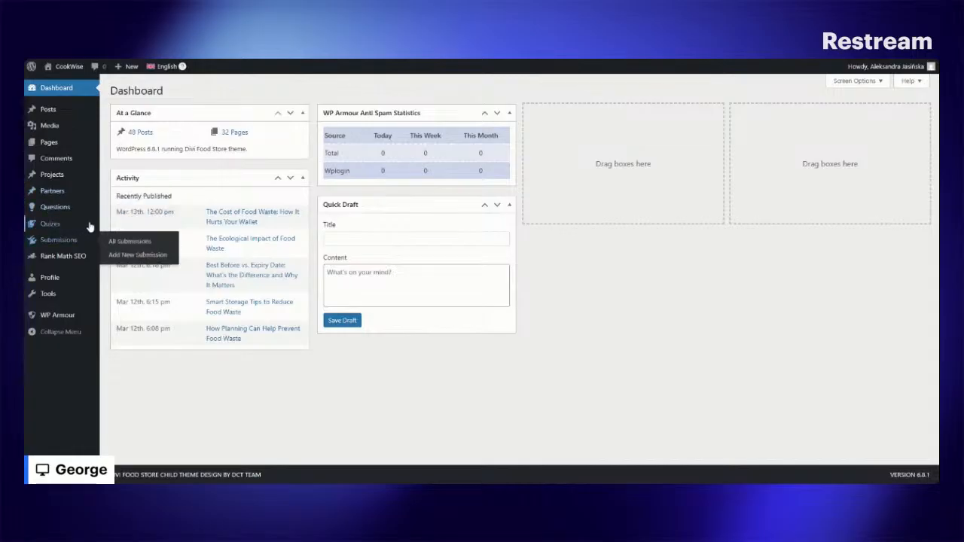
mouse_move(100, 232)
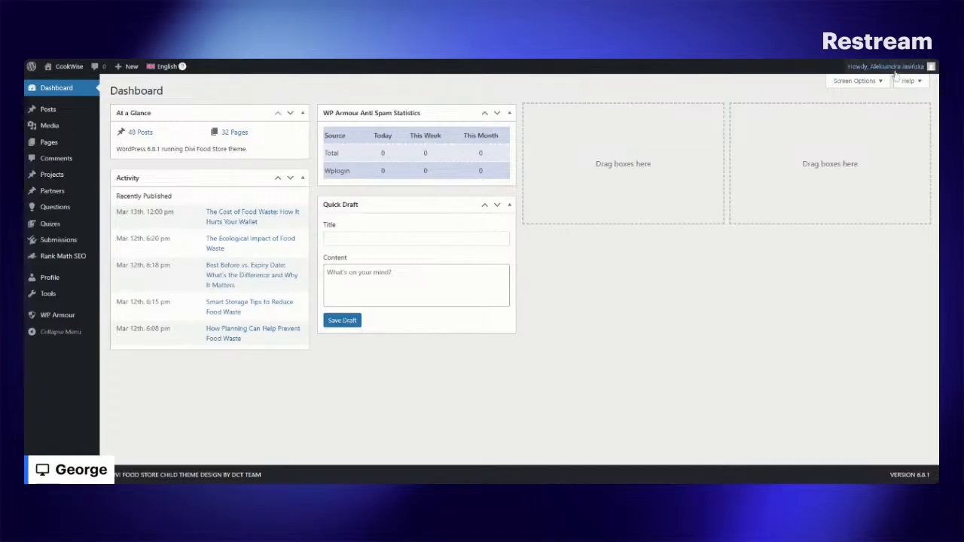
mouse_move(898, 75)
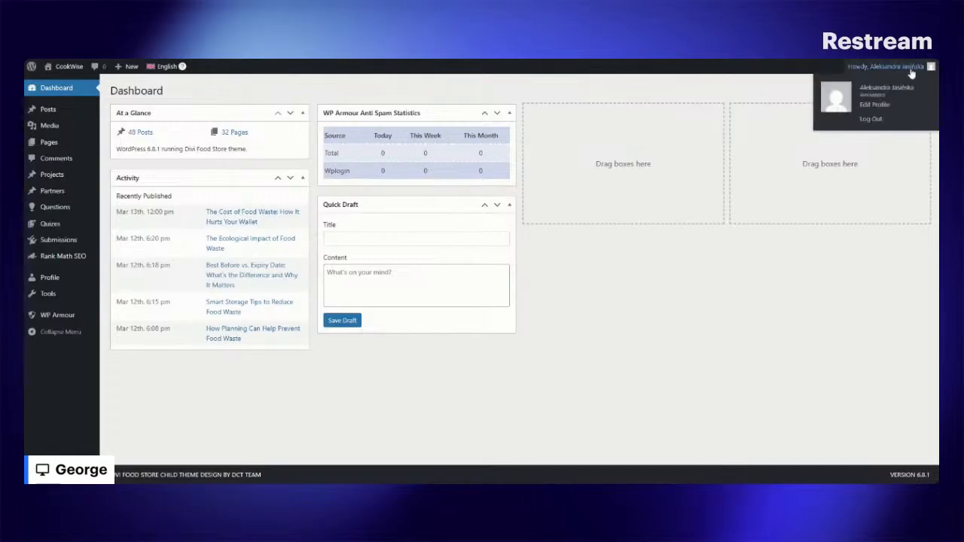
click(872, 104)
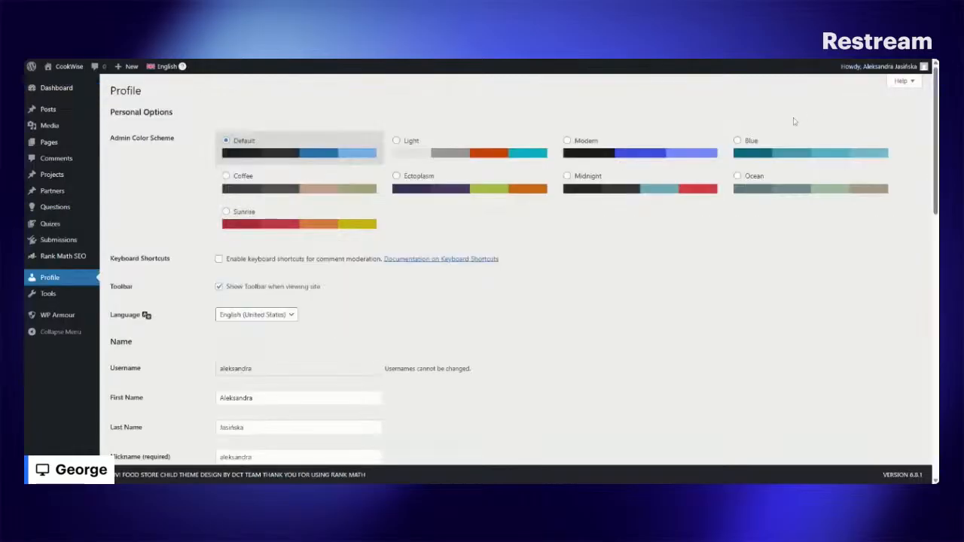
Check the profile's Language setting, leave it unchanged, and look over the profile details.
click(258, 315)
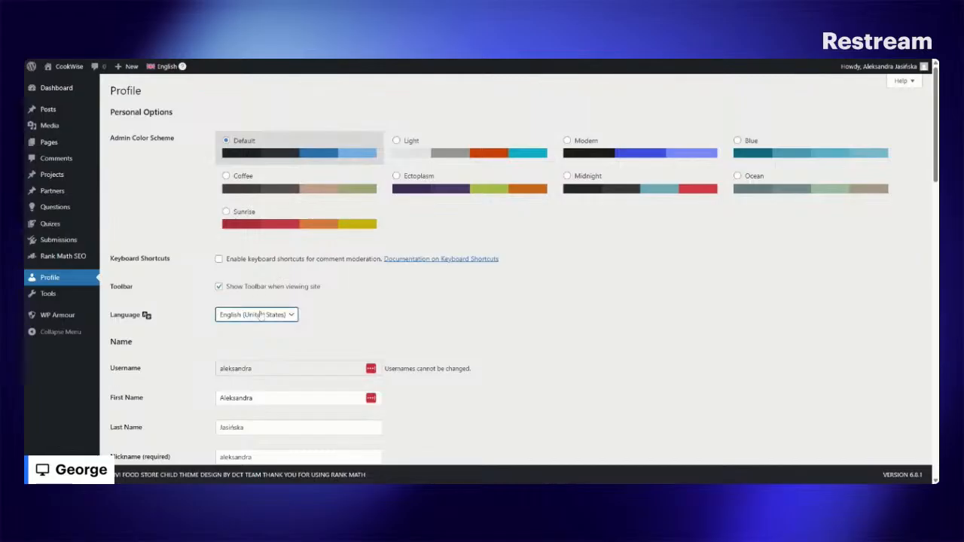
click(440, 279)
scroll(439, 278, down, 4)
scroll(439, 279, up, 1)
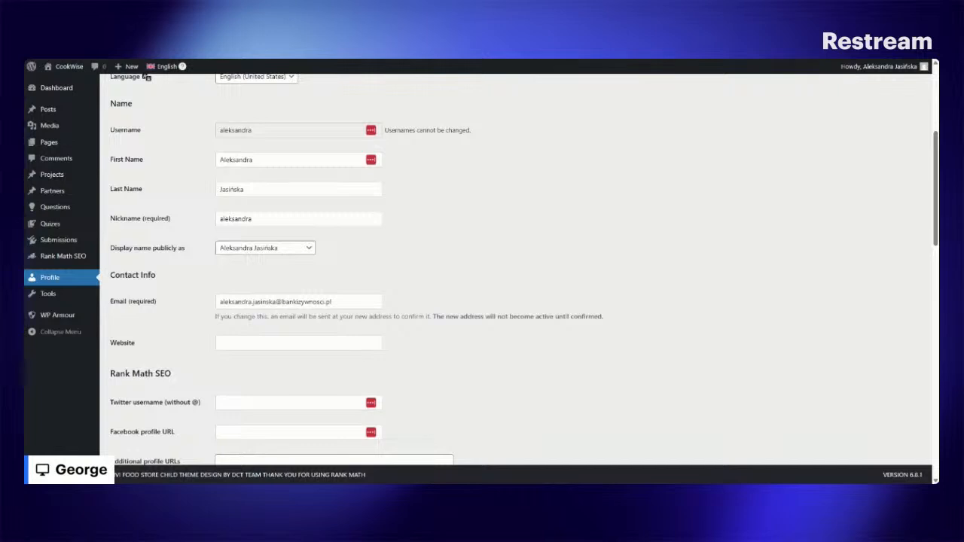
Open the live CookWise homepage with Visit Site from the admin bar.
scroll(438, 279, up, 3)
scroll(421, 272, up, 1)
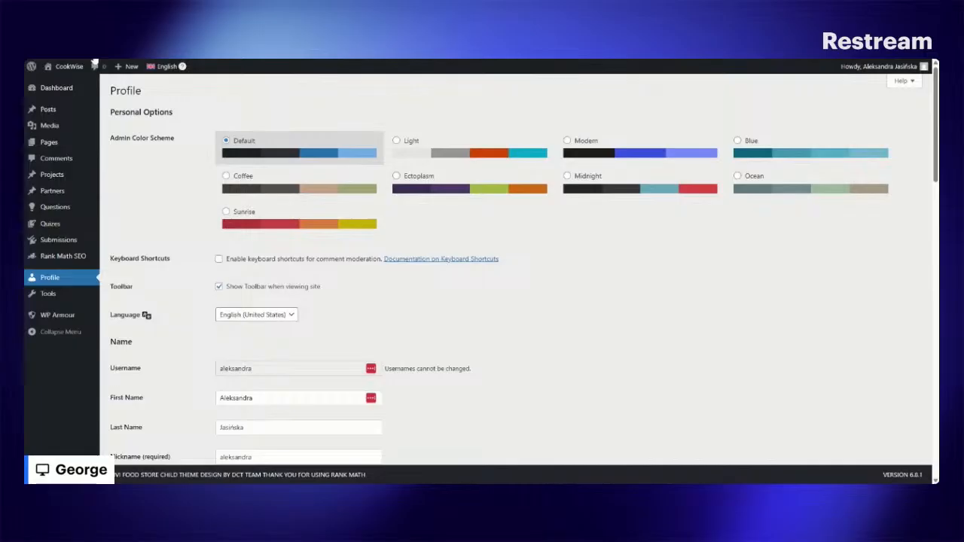
mouse_move(68, 66)
click(56, 73)
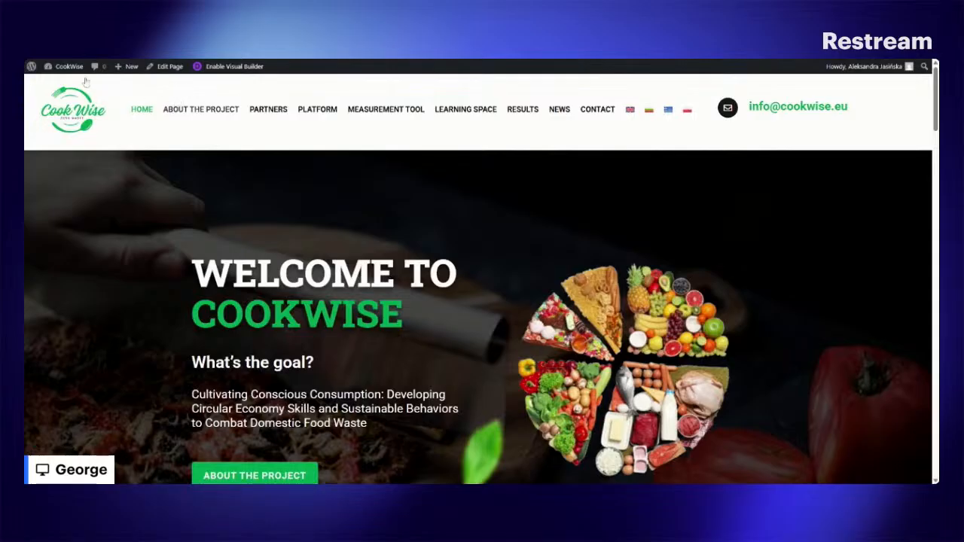
Return to the Dashboard and open Pages > All Pages with Bulgarian, Greek and Polish columns.
mouse_move(67, 72)
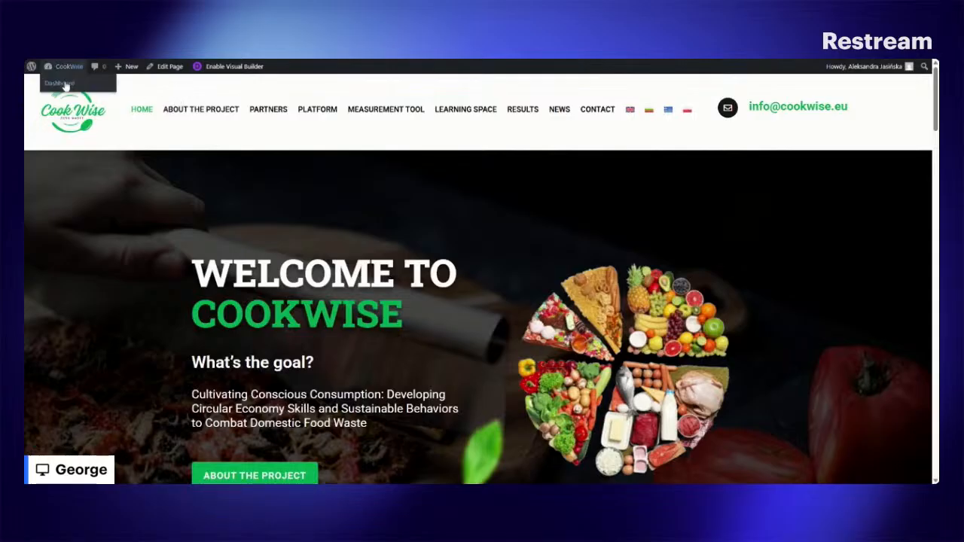
click(65, 84)
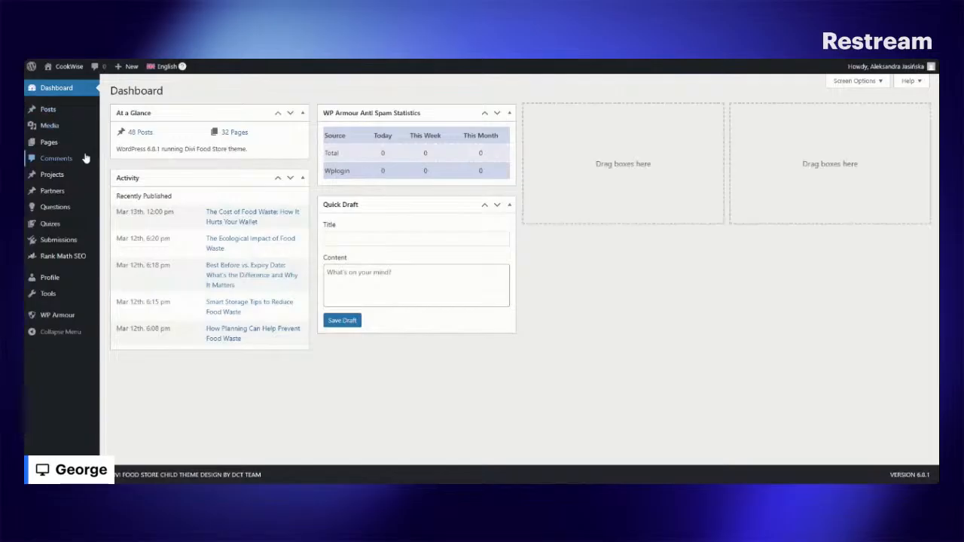
mouse_move(60, 149)
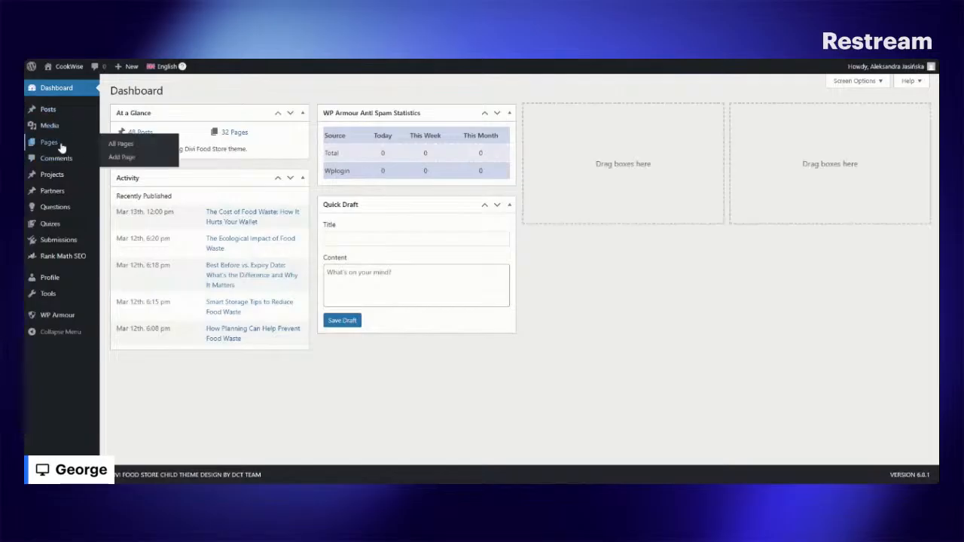
click(119, 144)
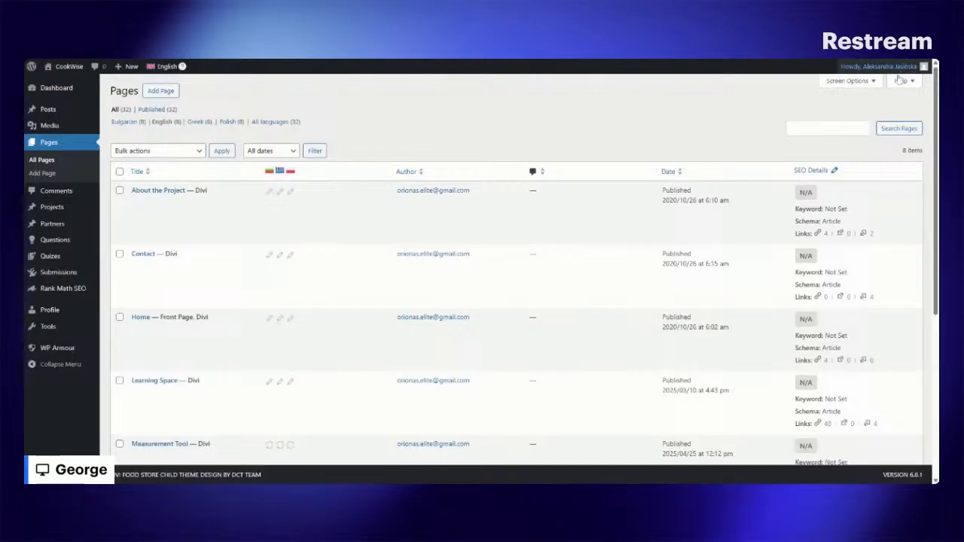
mouse_move(895, 74)
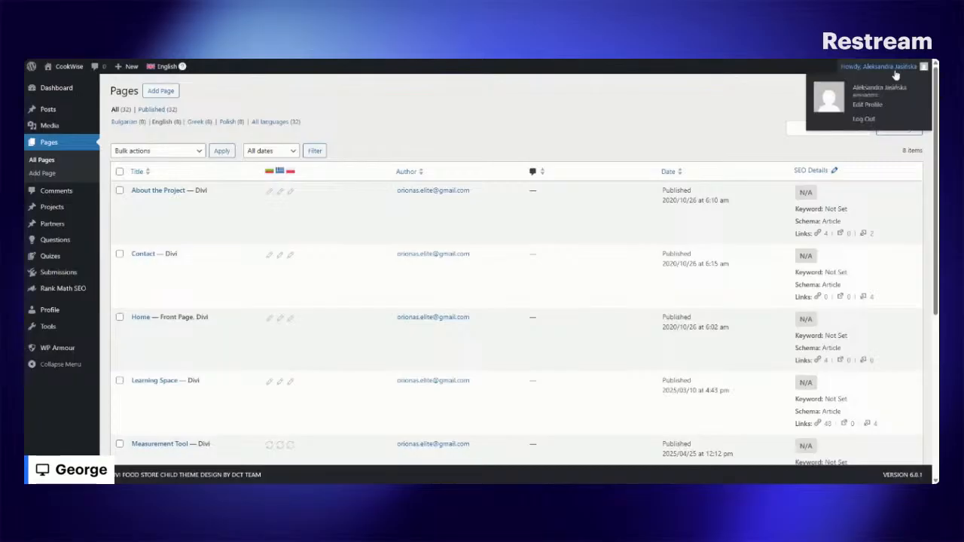
Log out and sign back in with the saved login matching the typed username.
click(864, 120)
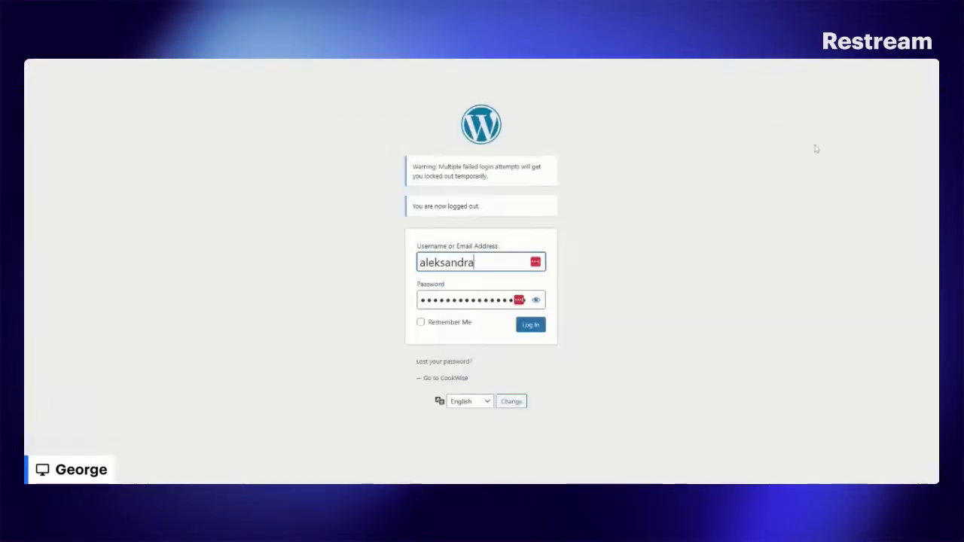
click(519, 258)
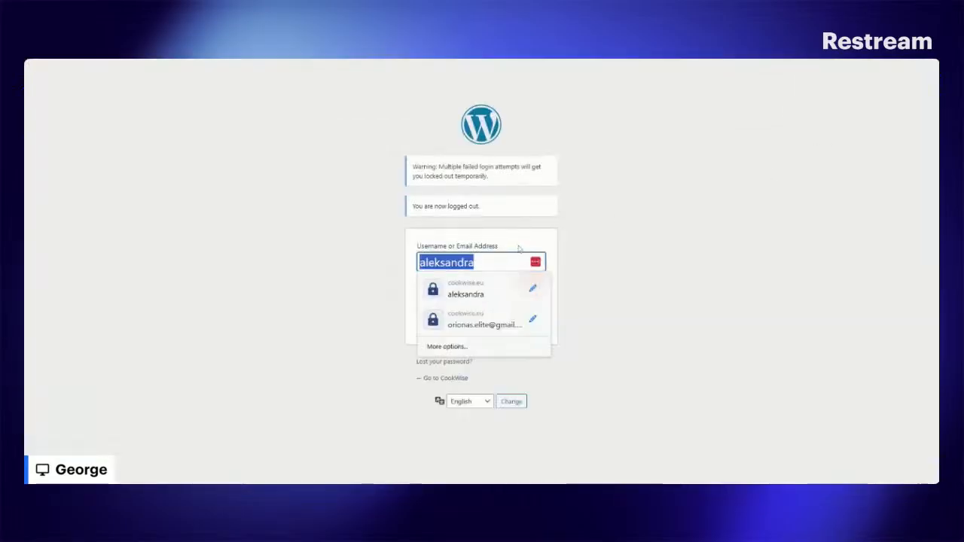
text(orion)
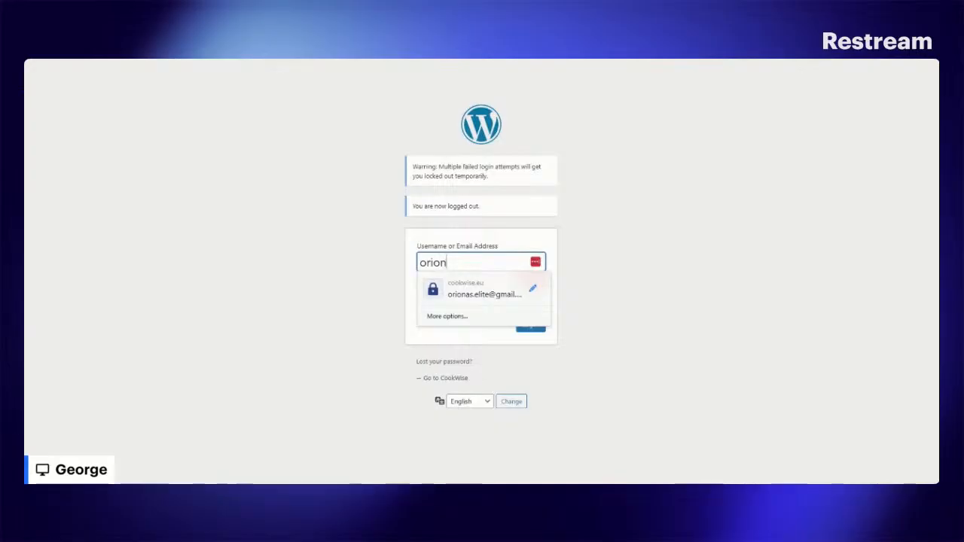
key(Down)
key(Return)
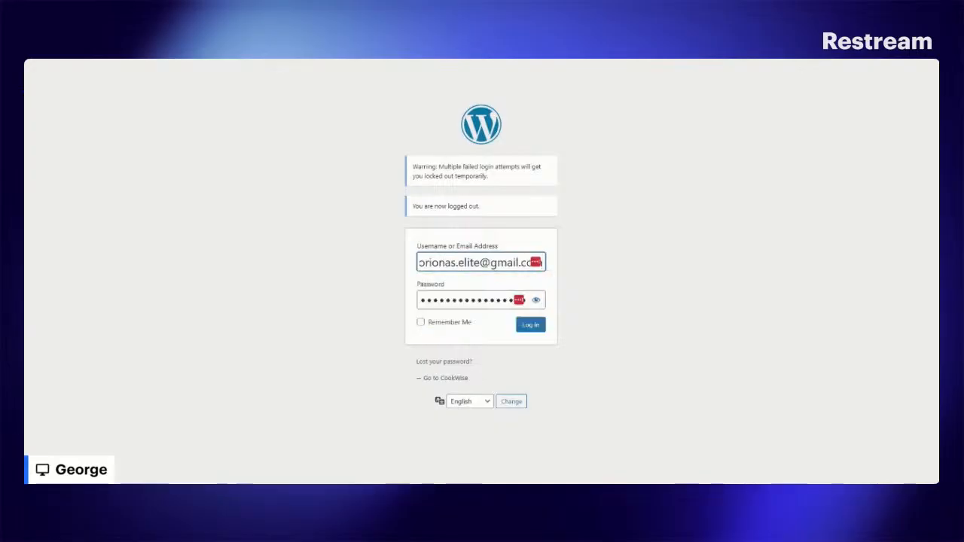
key(Return)
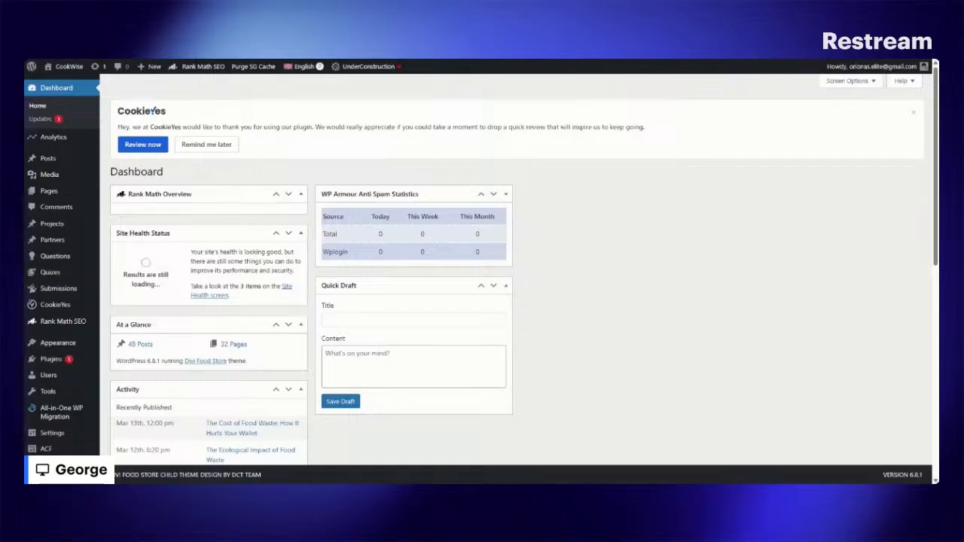
Open WPML Translations, then the Translation Management dashboard, from the sidebar.
scroll(51, 361, down, 2)
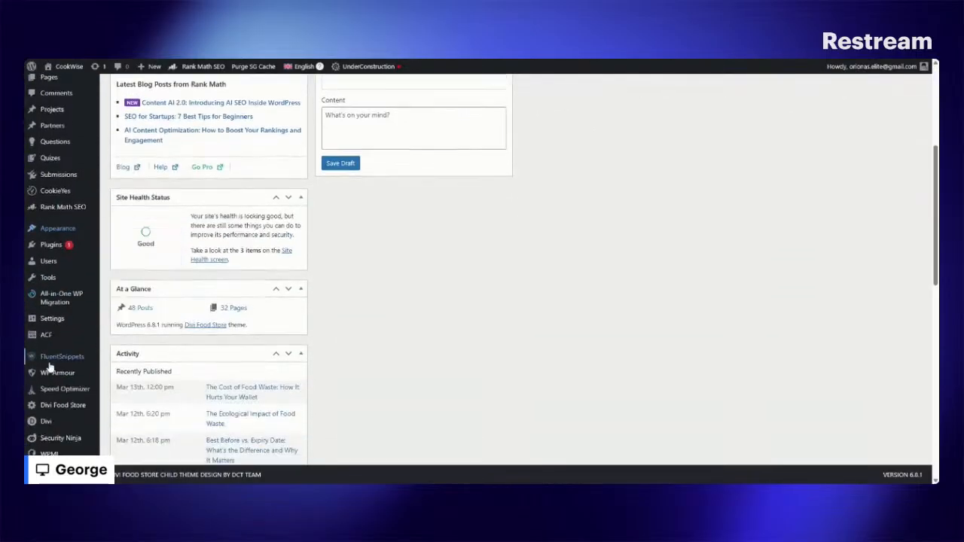
mouse_move(50, 455)
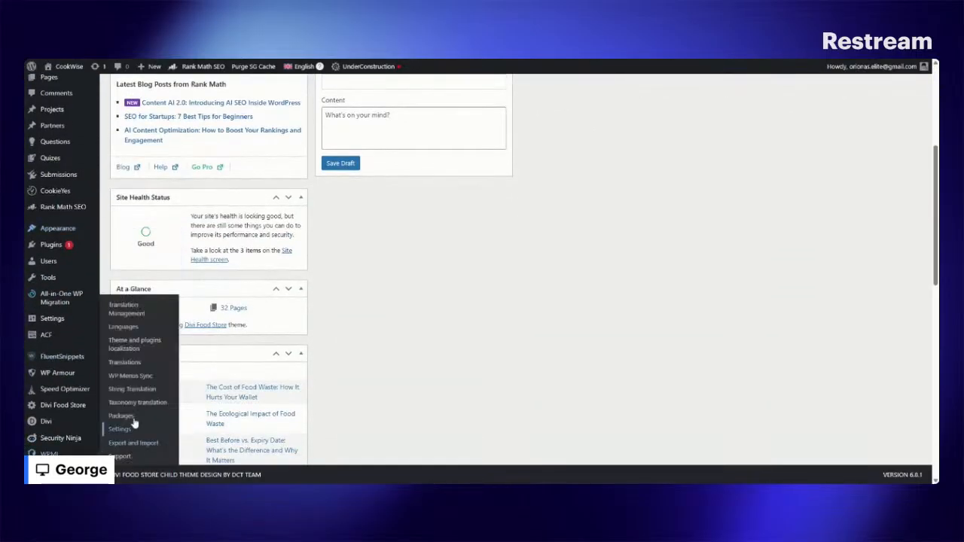
click(125, 364)
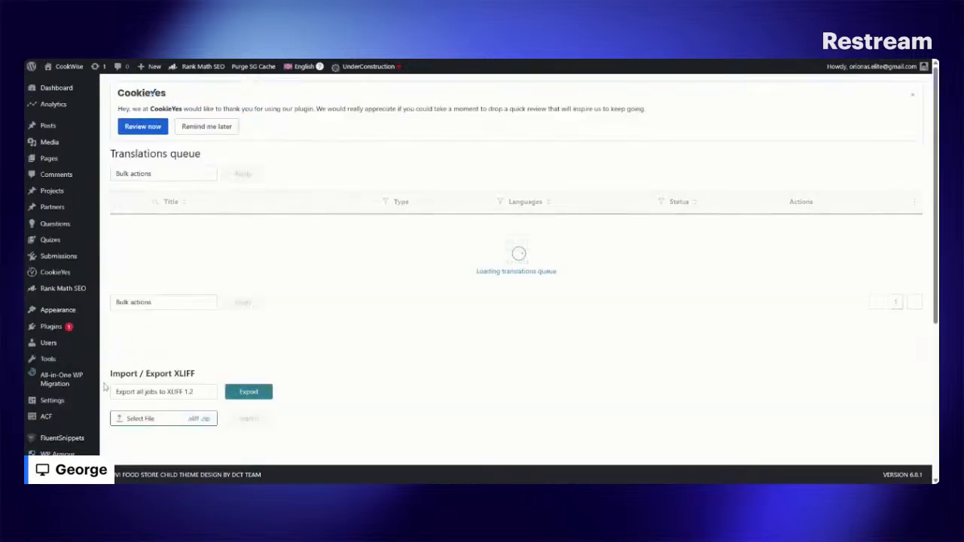
mouse_move(40, 416)
scroll(40, 417, down, 2)
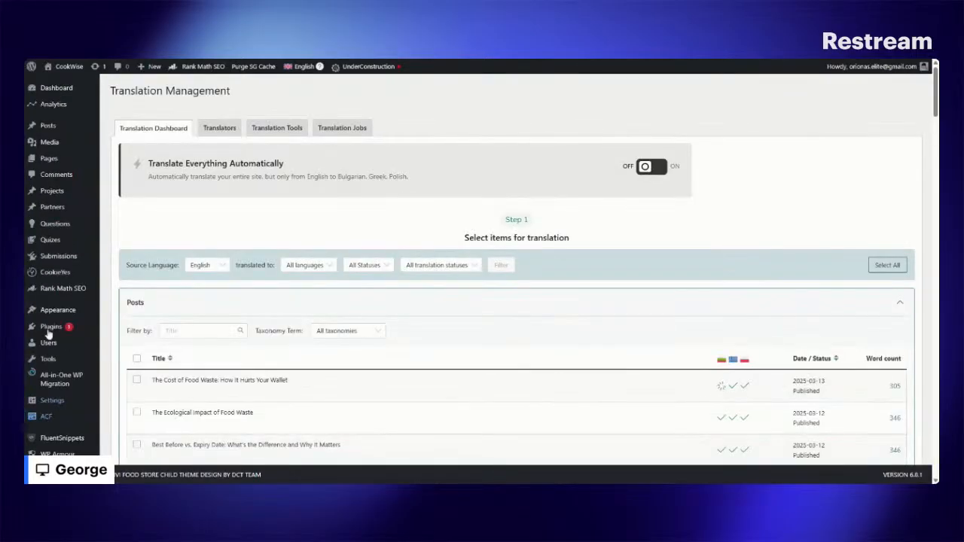
Show the Translators tab and start adding an existing site user as translator.
click(226, 129)
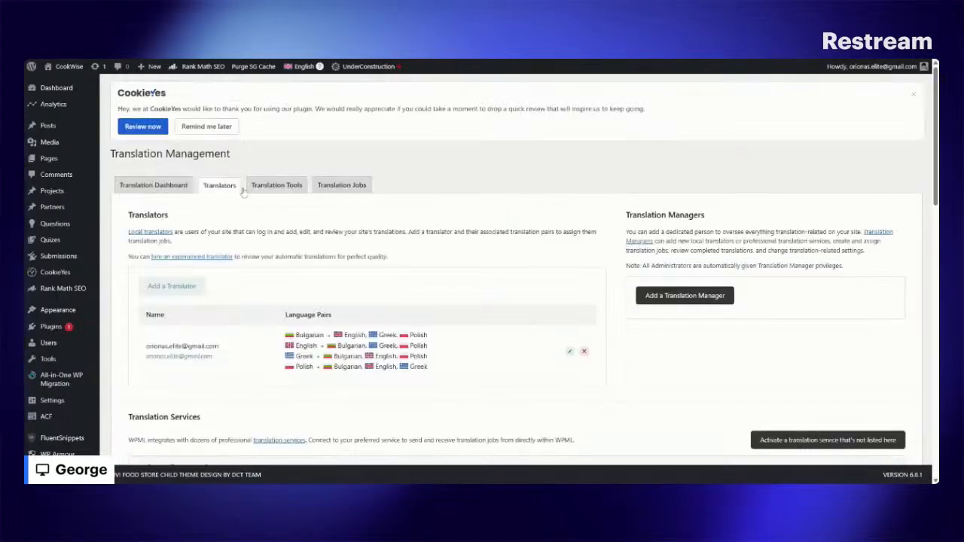
scroll(395, 275, down, 5)
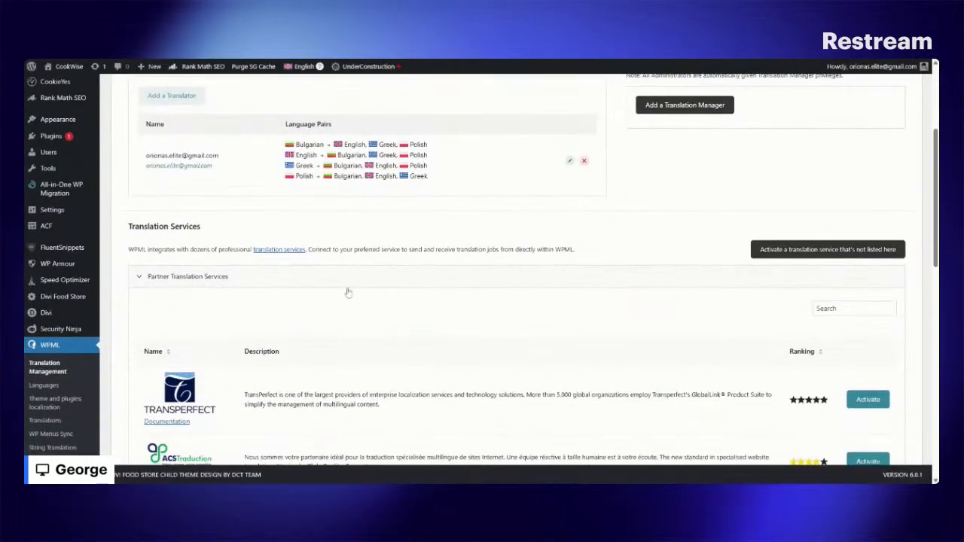
scroll(359, 293, up, 2)
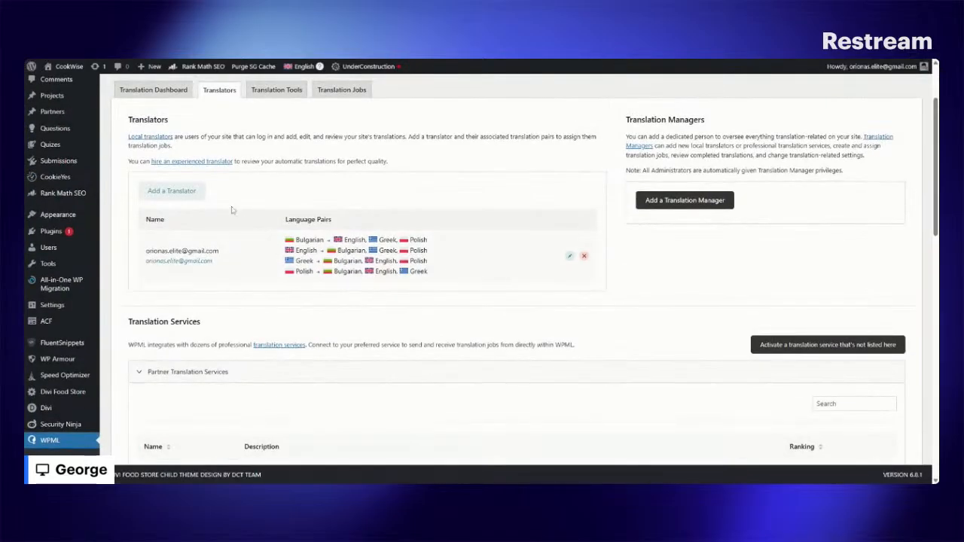
click(175, 192)
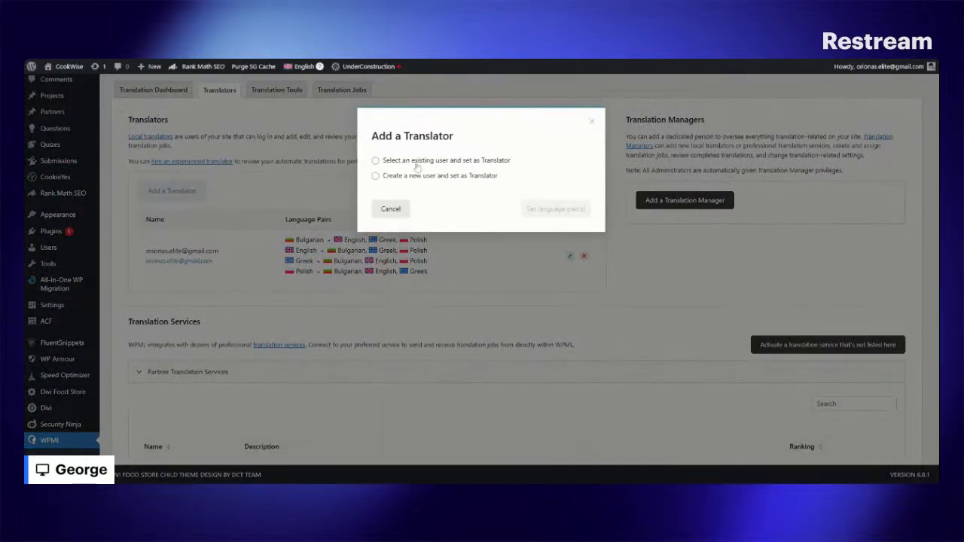
click(411, 160)
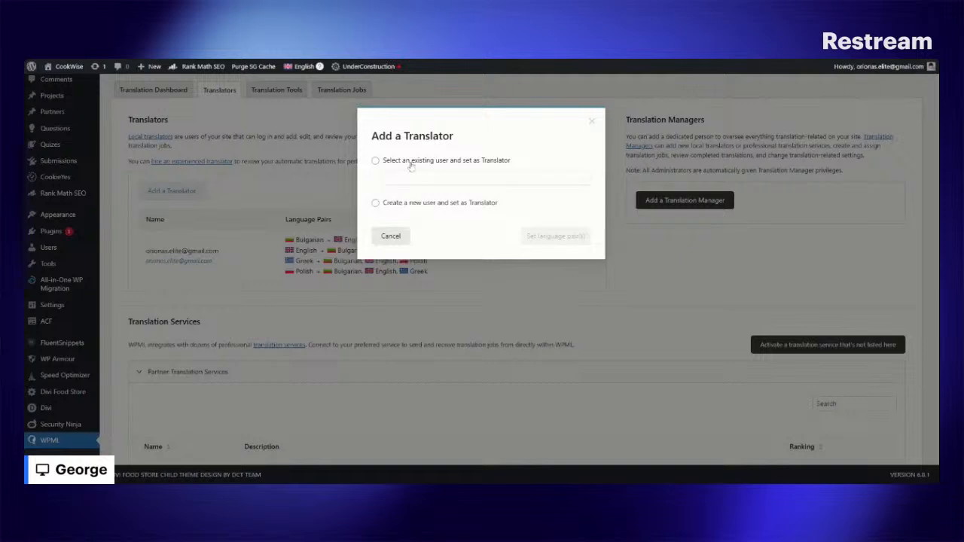
Search for and pick the user, assign only the English → Polish pair, and save.
text(alex)
key(BackSpace)
key(BackSpace)
key(BackSpace)
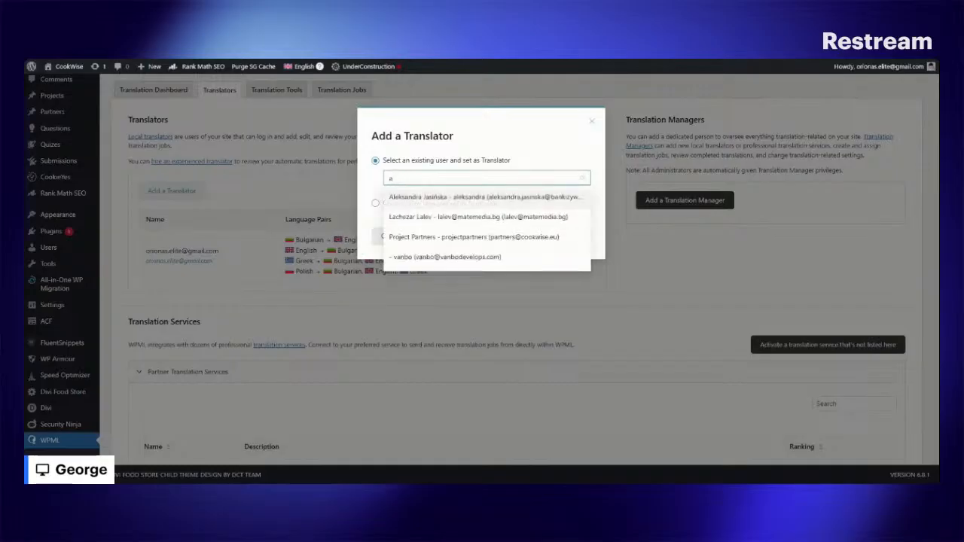
click(404, 198)
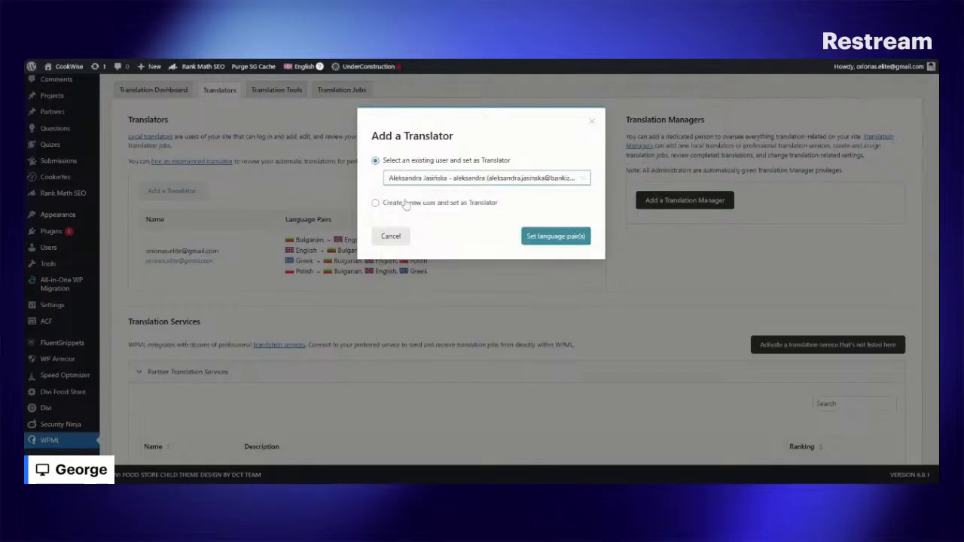
click(539, 237)
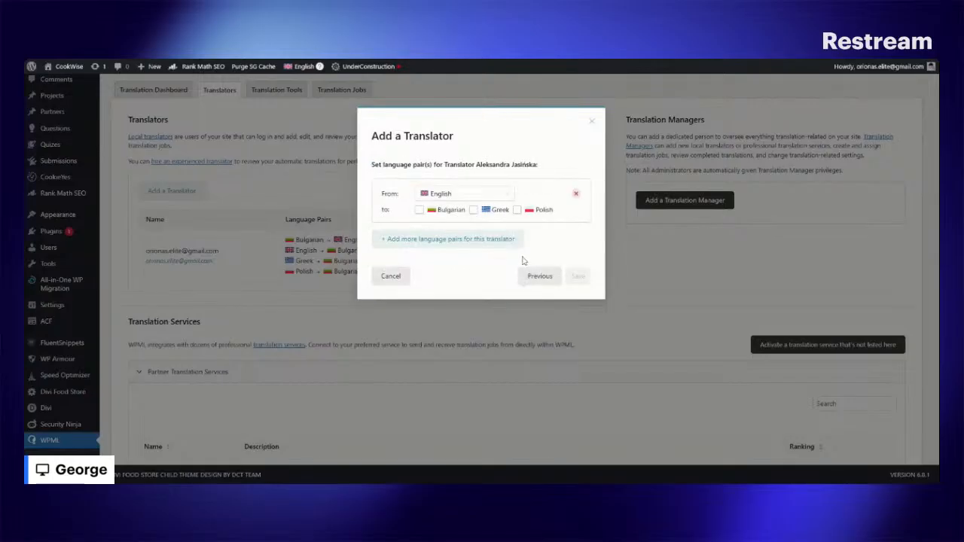
click(537, 212)
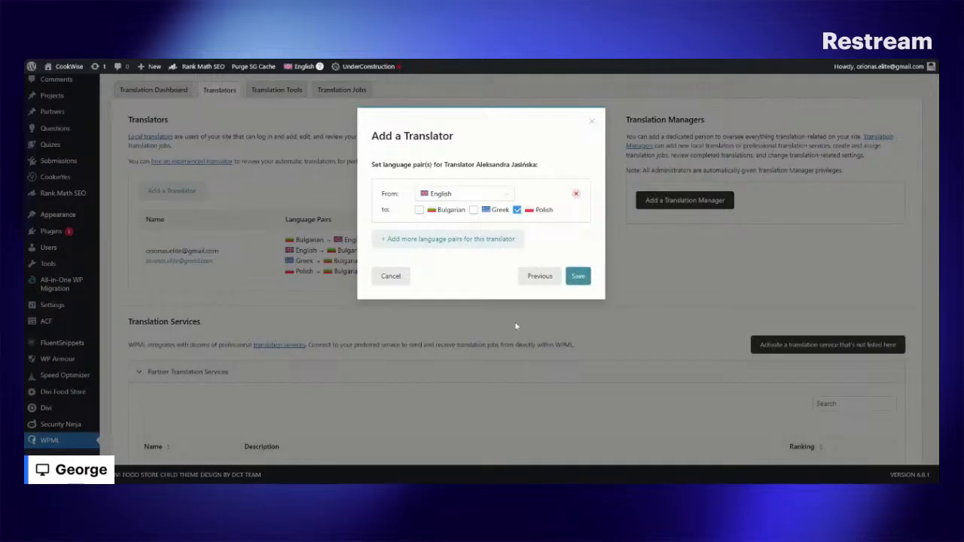
click(578, 276)
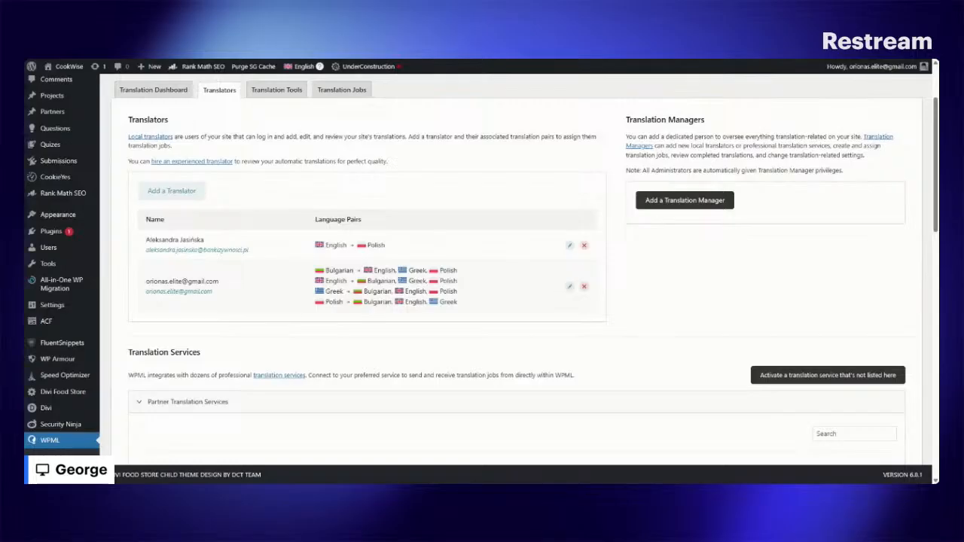
scroll(758, 268, down, 2)
scroll(758, 268, up, 2)
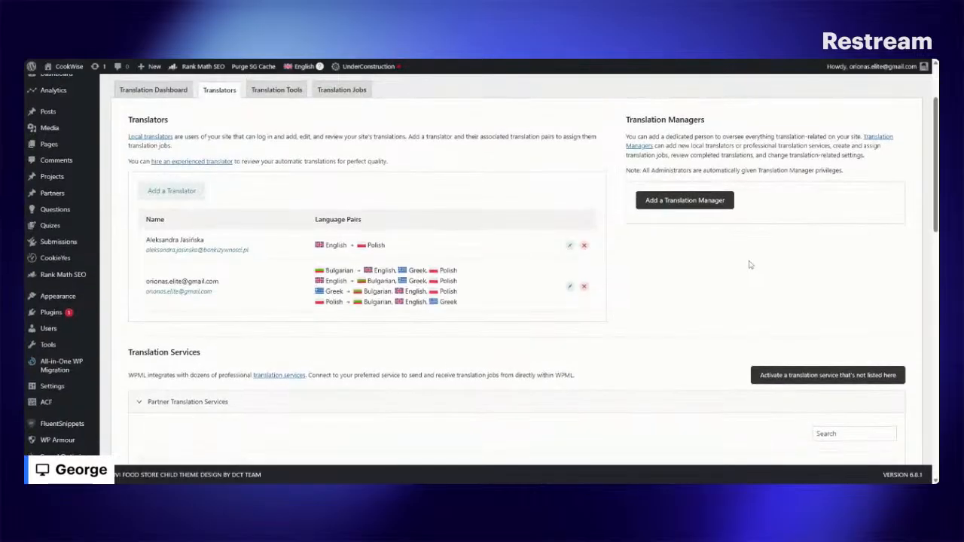
scroll(645, 267, down, 4)
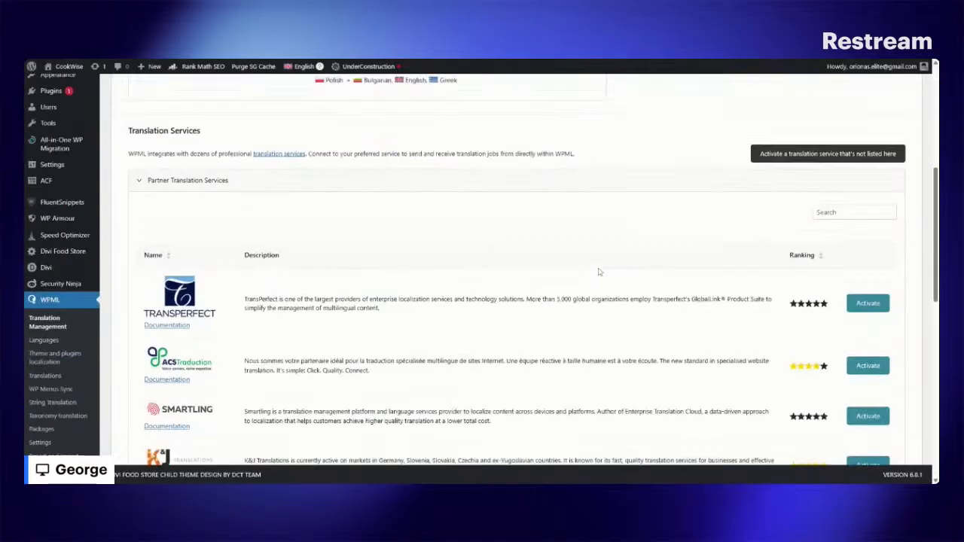
scroll(600, 271, up, 5)
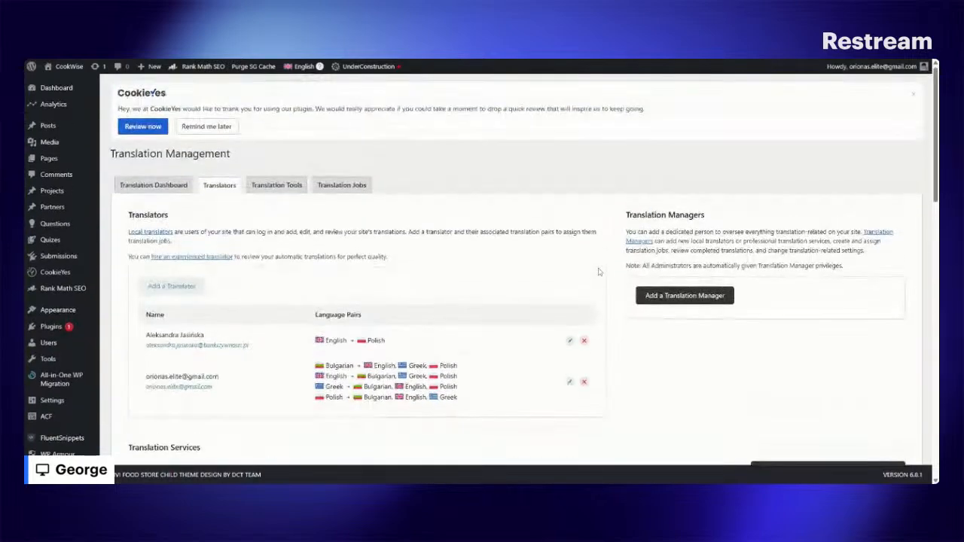
scroll(333, 271, down, 2)
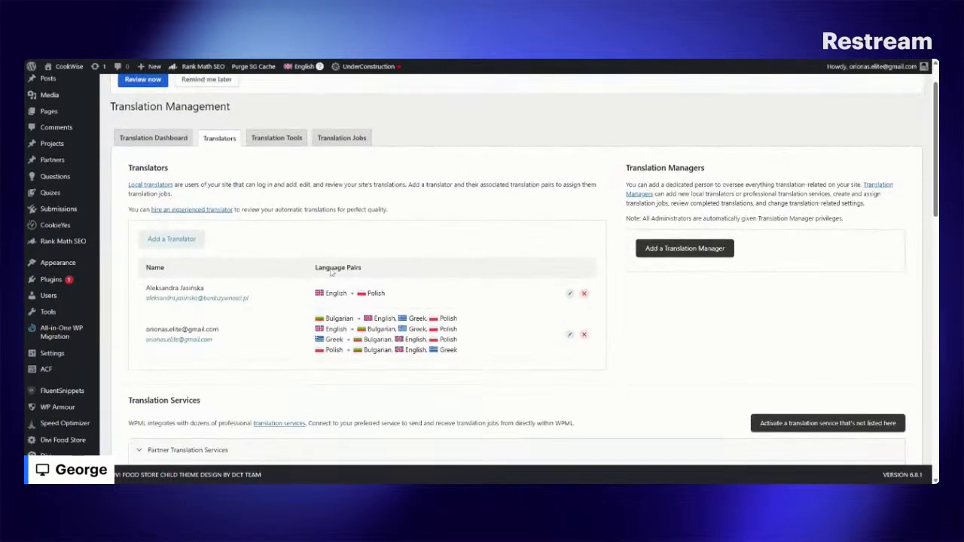
scroll(332, 273, down, 10)
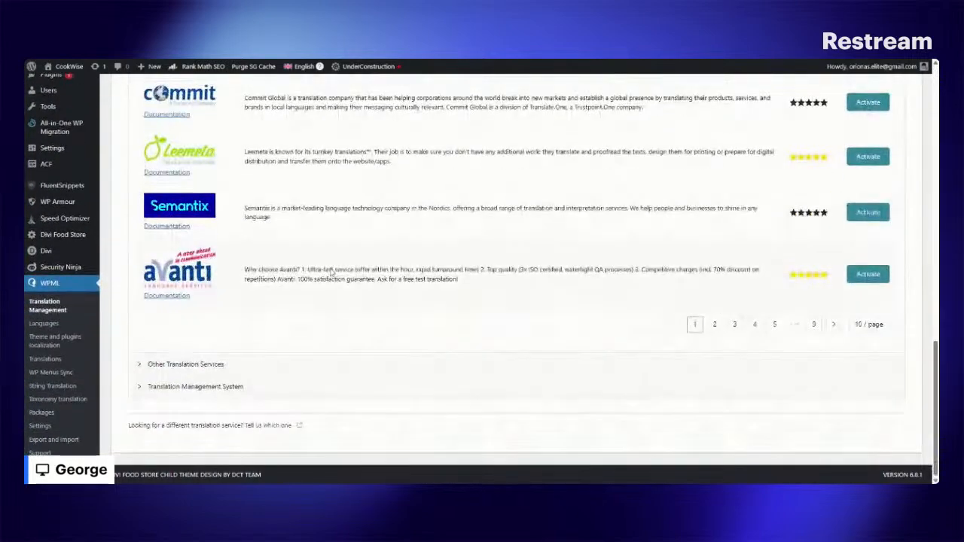
scroll(659, 137, up, 5)
mouse_move(874, 66)
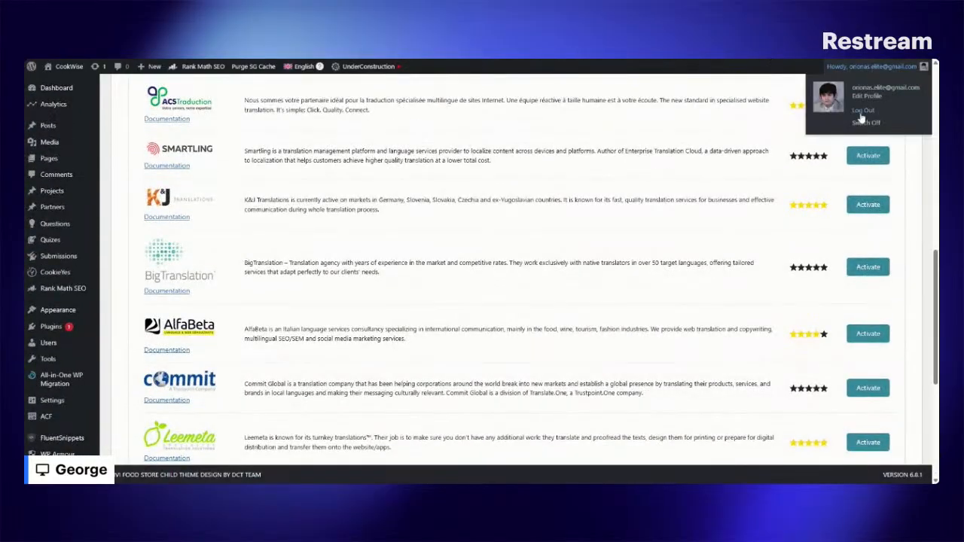
Log out and log back in with the translator user's saved login.
click(861, 111)
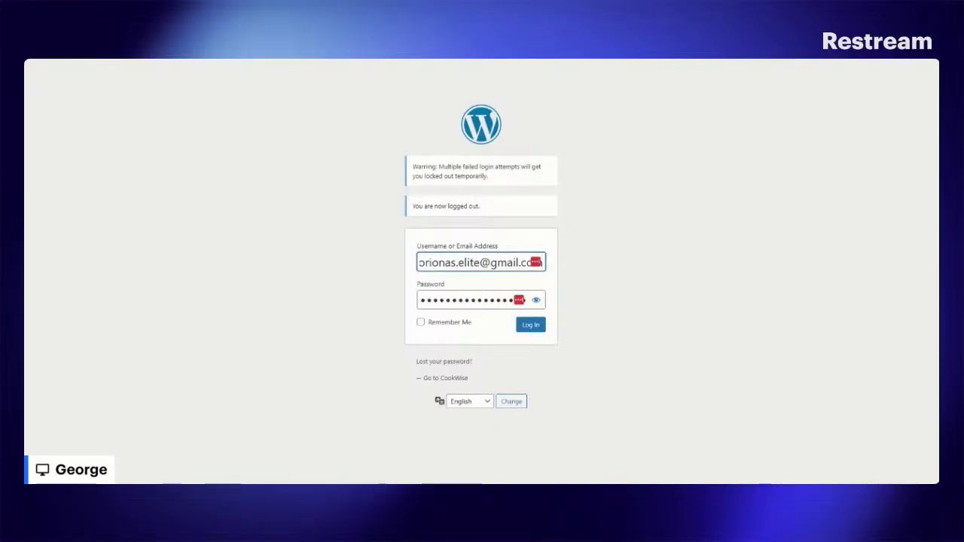
triple_click(526, 263)
text(a)
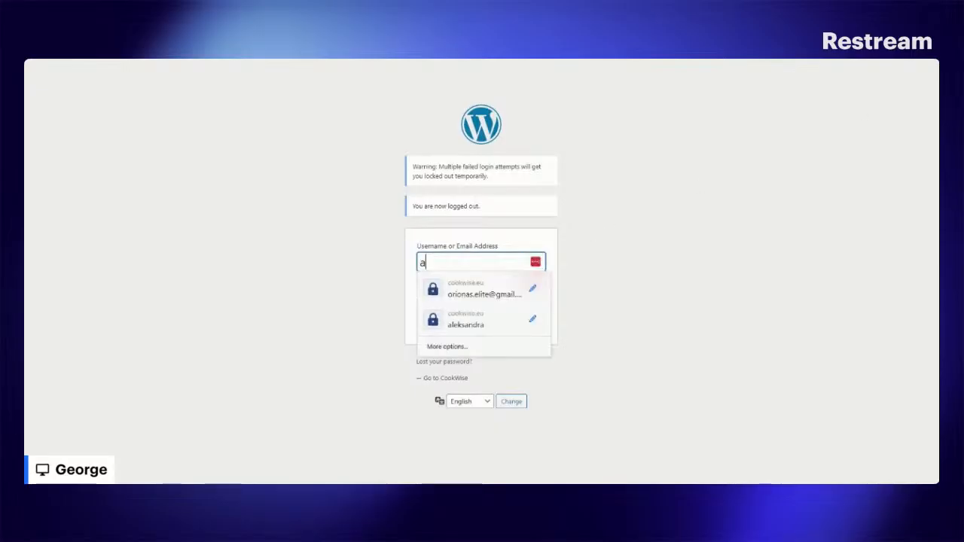
click(499, 320)
click(539, 329)
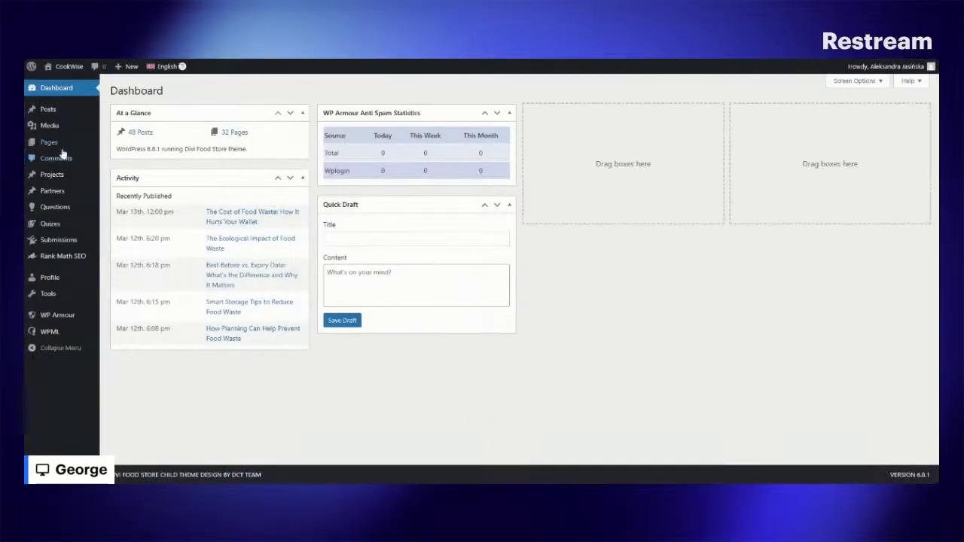
Open Pages > All Pages as the translator to see per-language translation status.
mouse_move(63, 146)
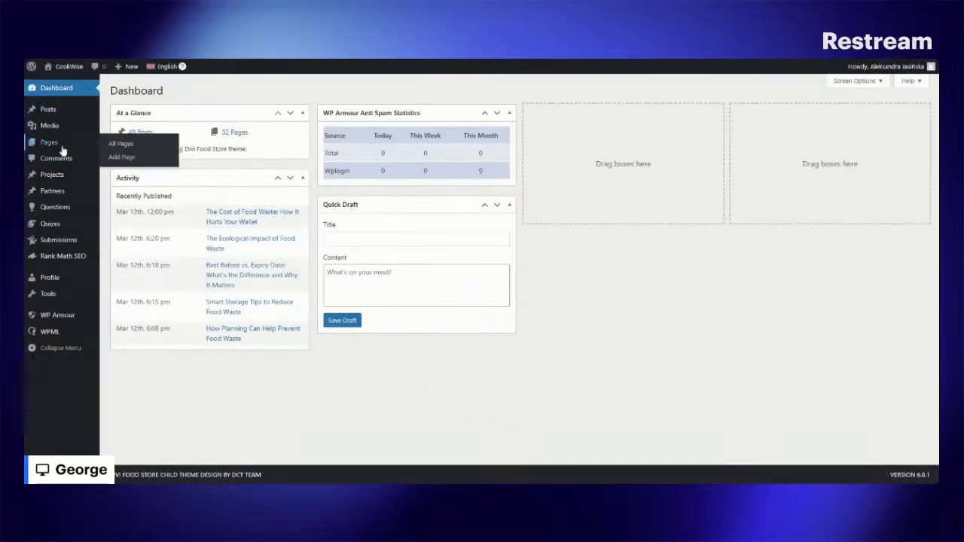
click(117, 144)
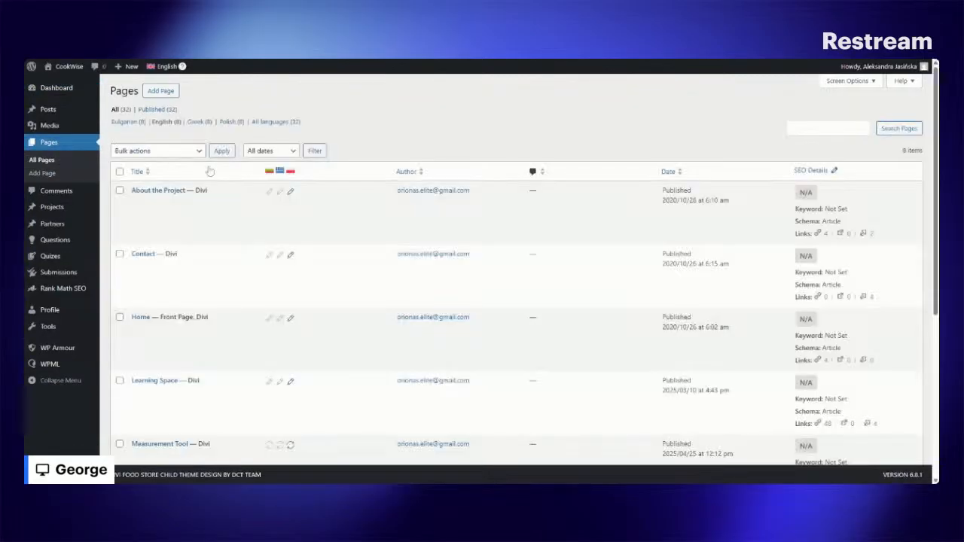
mouse_move(214, 197)
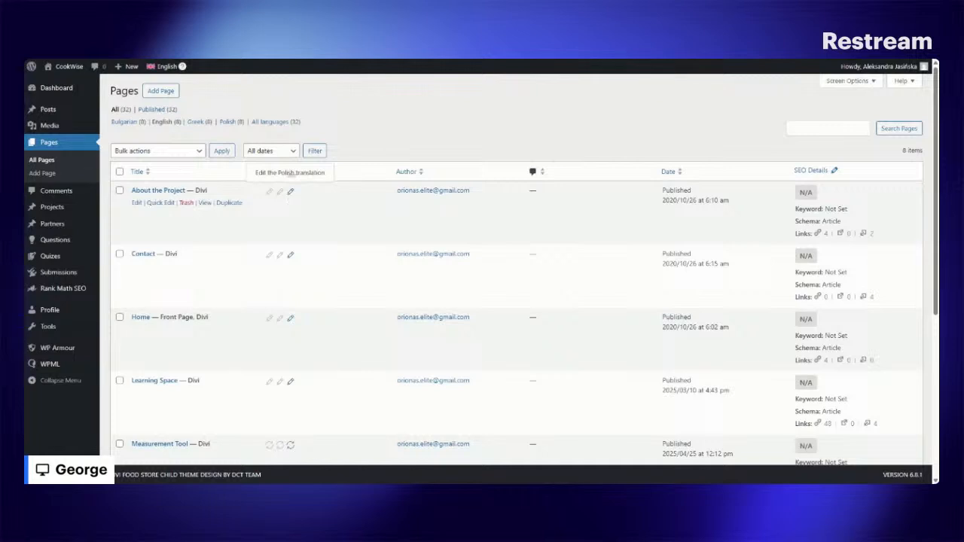
Open About the Project's Polish translation and save the title 'O projekcie' as complete.
click(290, 193)
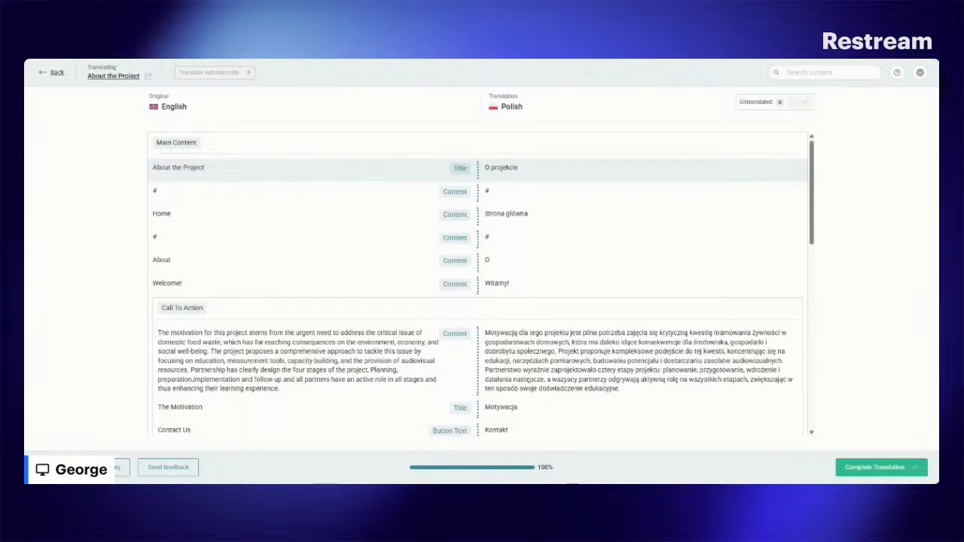
click(505, 171)
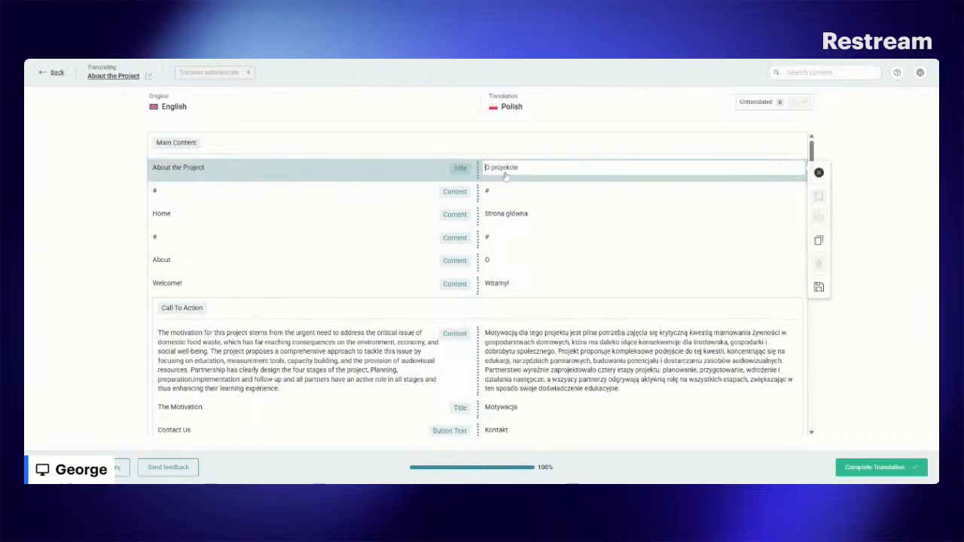
click(819, 289)
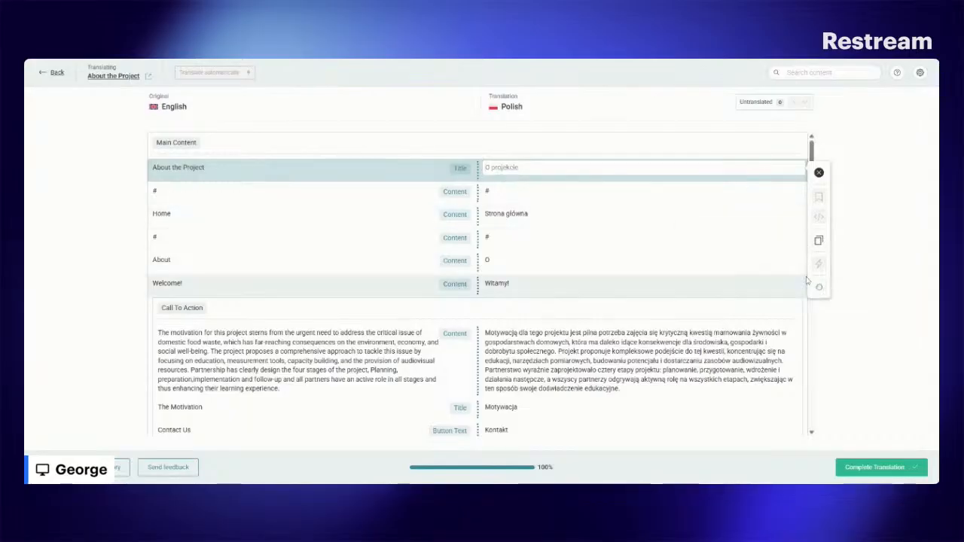
Confirm the Polish '#' link translations in the second and fourth rows.
click(516, 203)
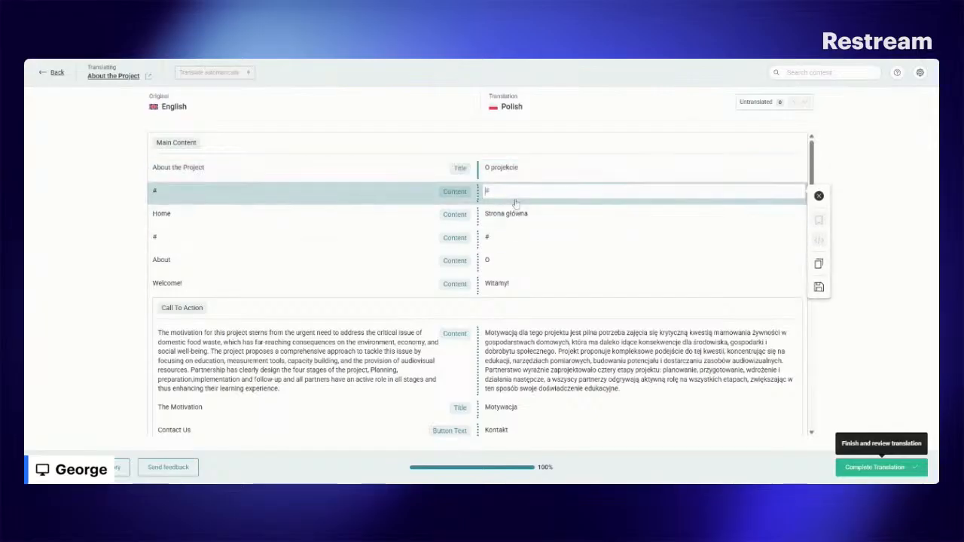
click(819, 287)
click(488, 237)
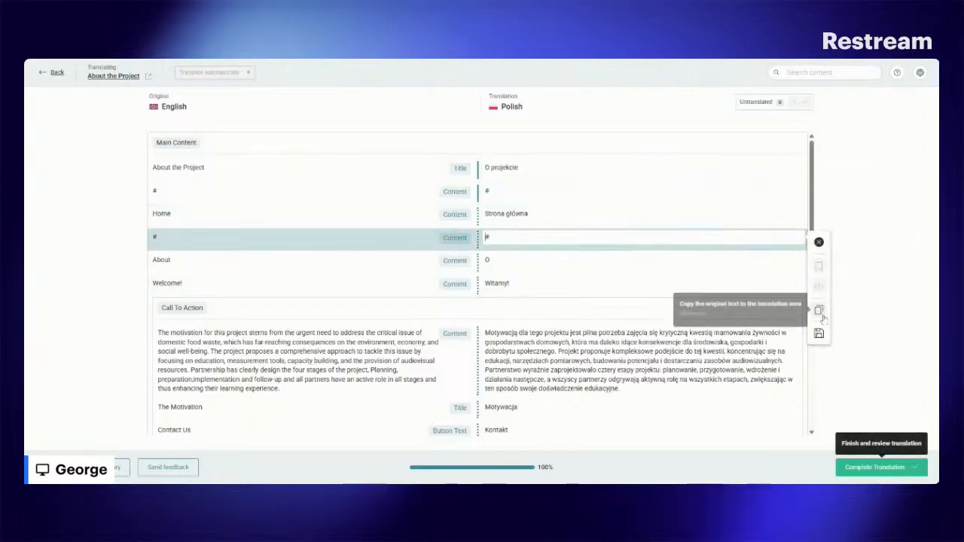
click(820, 337)
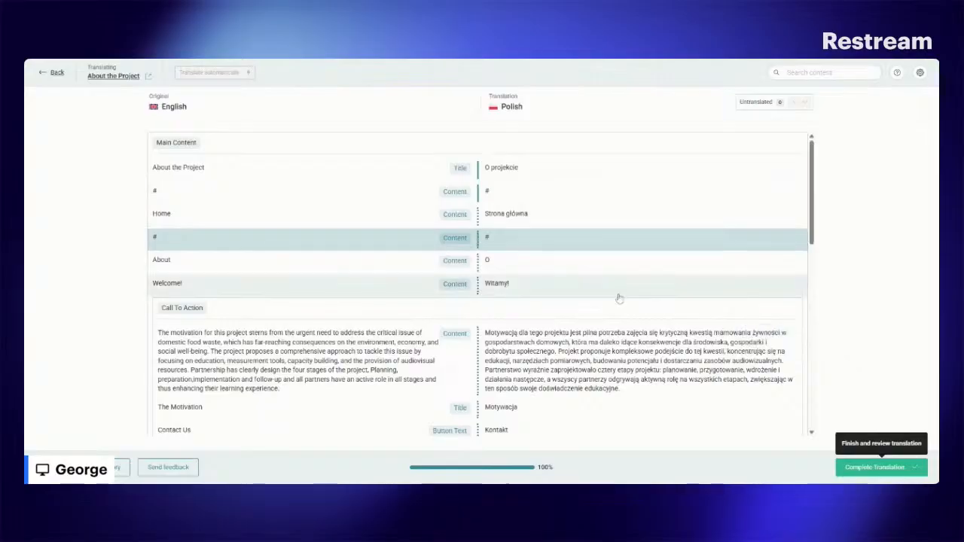
scroll(618, 297, down, 3)
scroll(610, 295, up, 3)
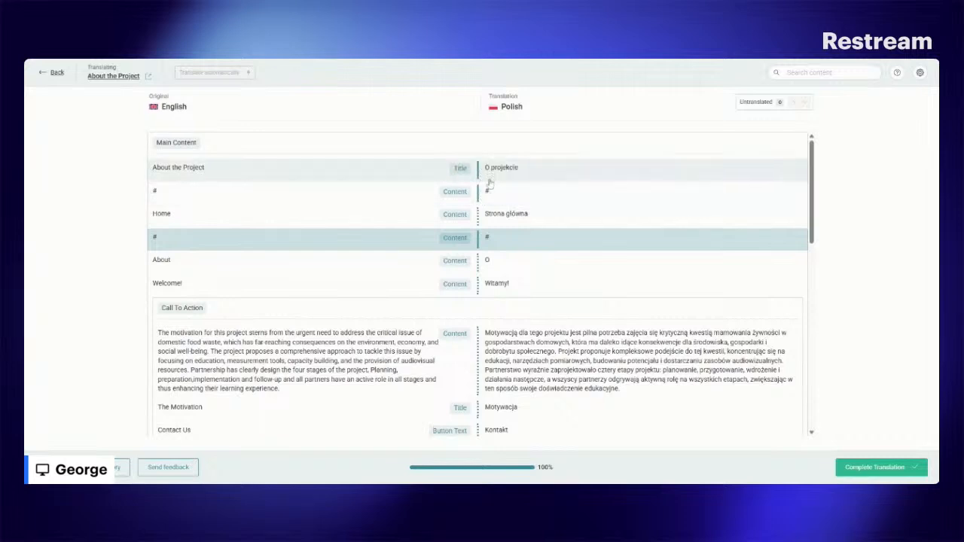
Confirm the Home row as 'Strona główna', then scroll through the remaining rows.
click(497, 220)
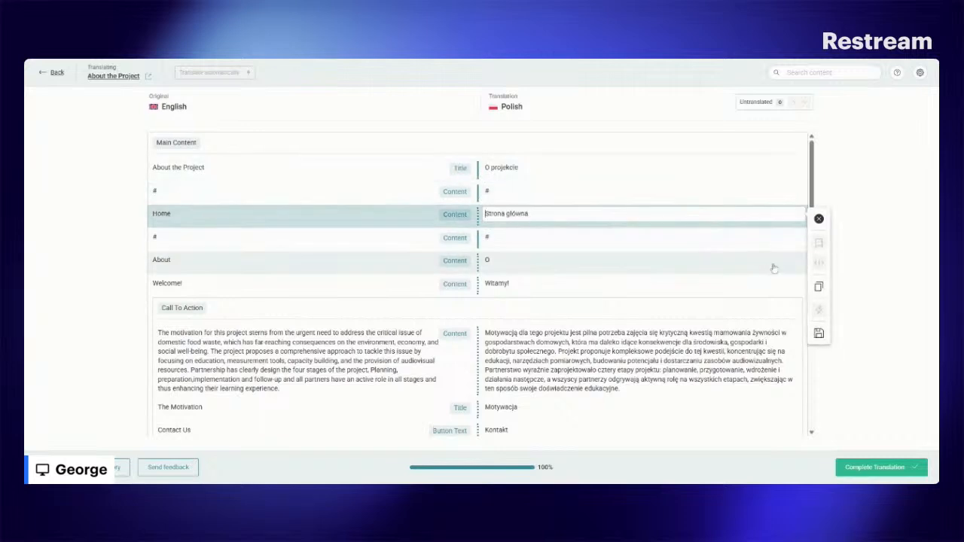
click(822, 339)
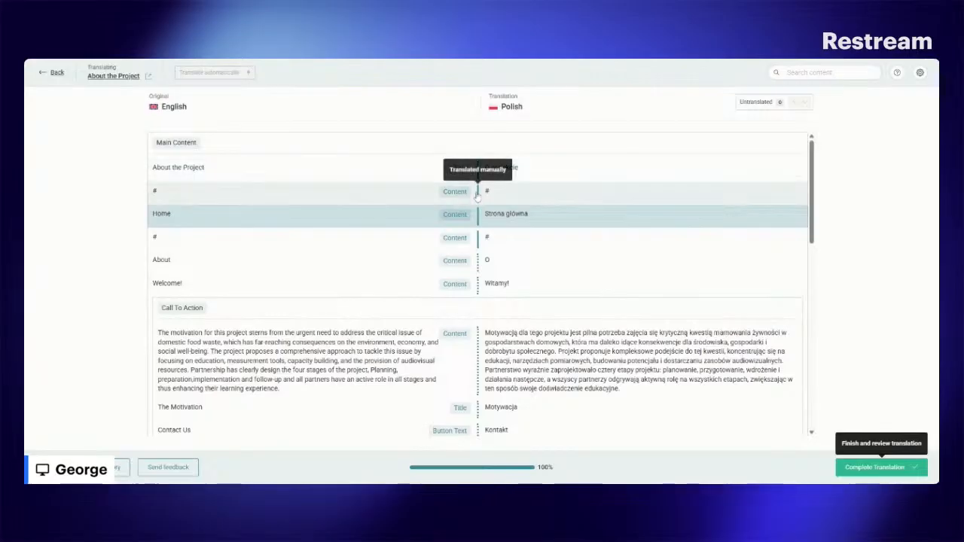
scroll(478, 247, down, 5)
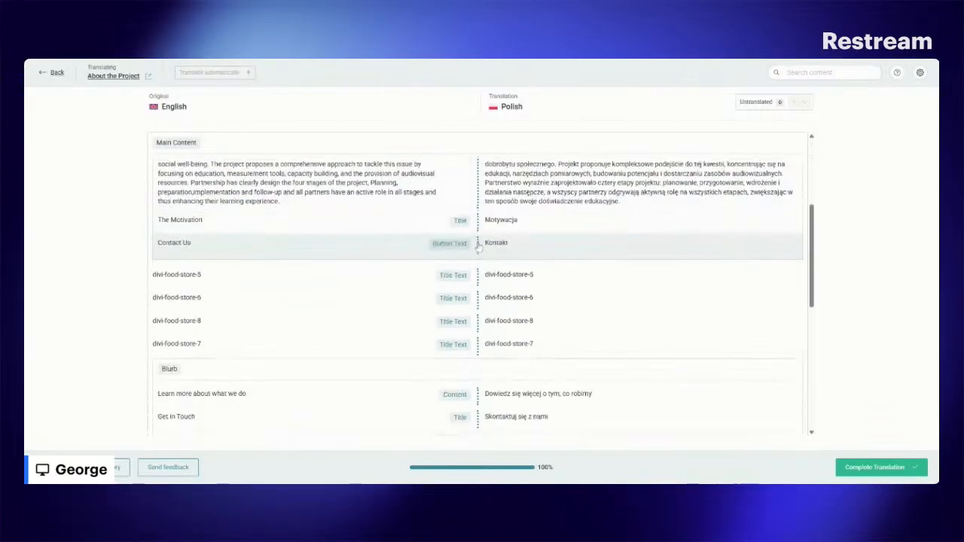
scroll(480, 244, up, 5)
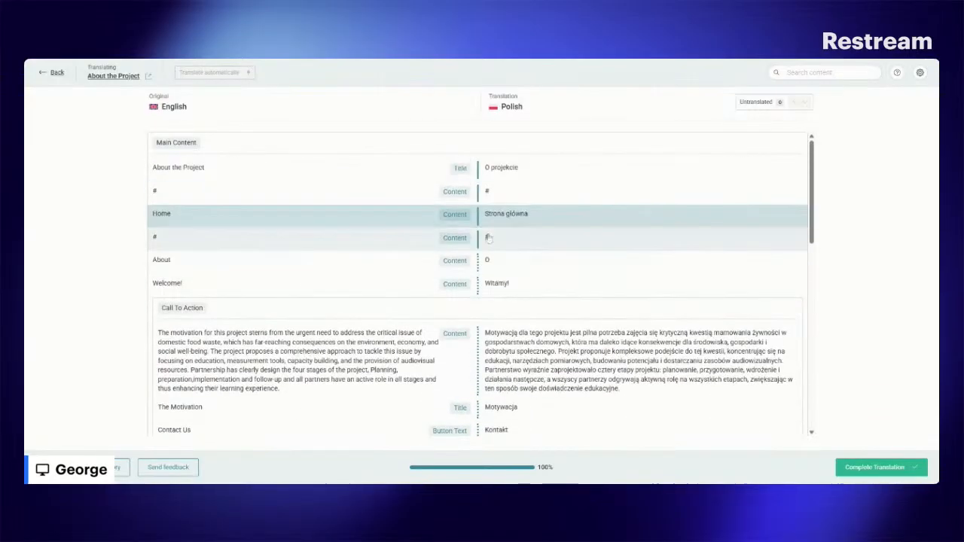
scroll(486, 240, down, 10)
scroll(488, 238, down, 4)
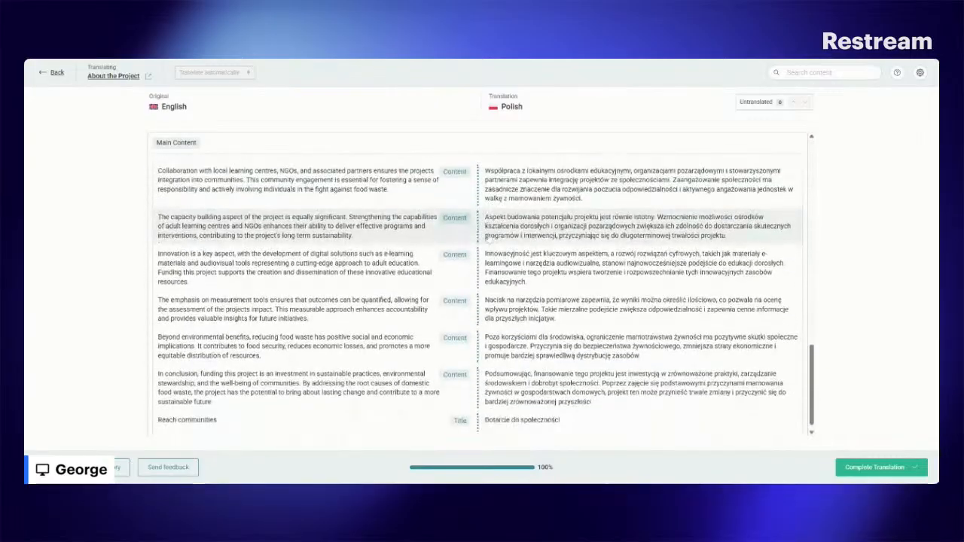
scroll(488, 238, up, 8)
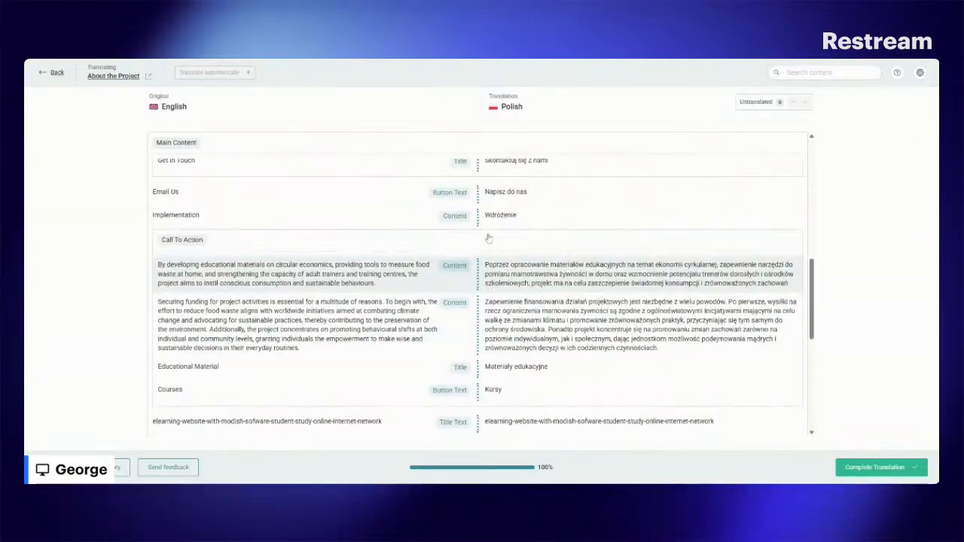
scroll(488, 238, down, 3)
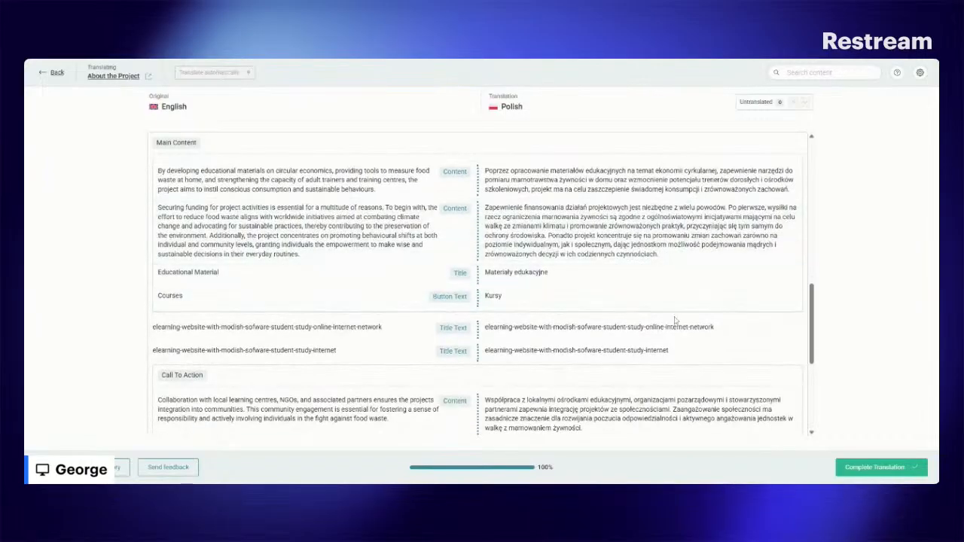
Complete the About the Project Polish translation and scroll the Pages list to Measurement Tool.
click(872, 469)
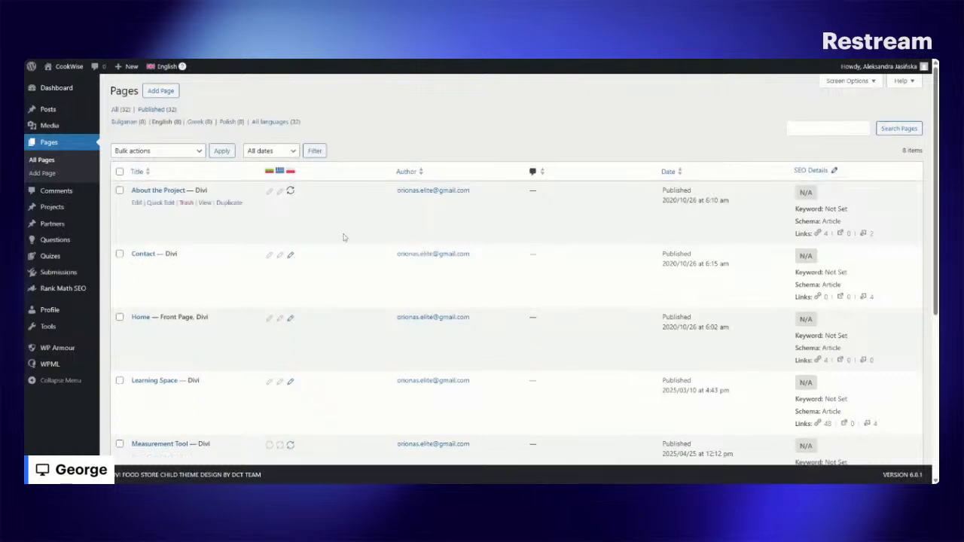
scroll(300, 232, down, 2)
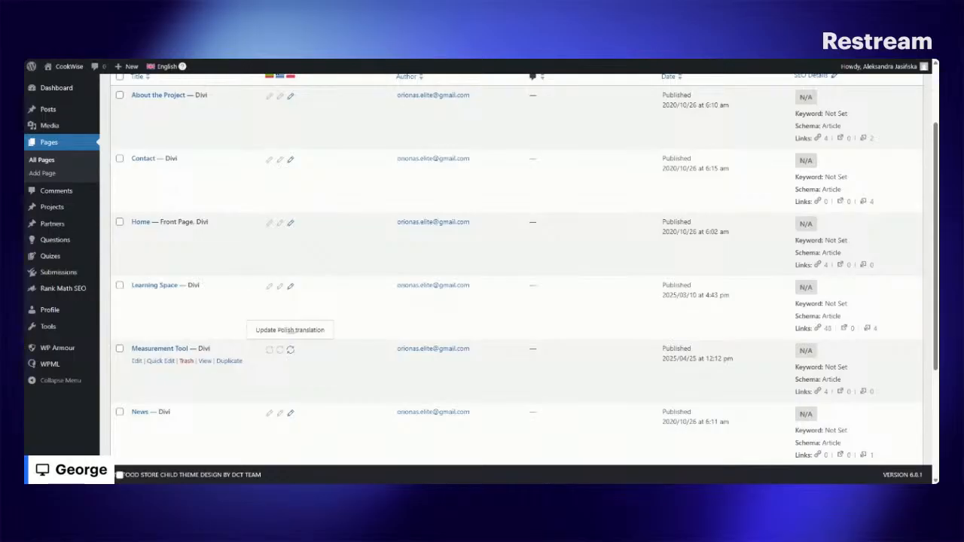
Open Measurement Tool's Polish translation and save the first empty image title, copied from the original.
click(291, 353)
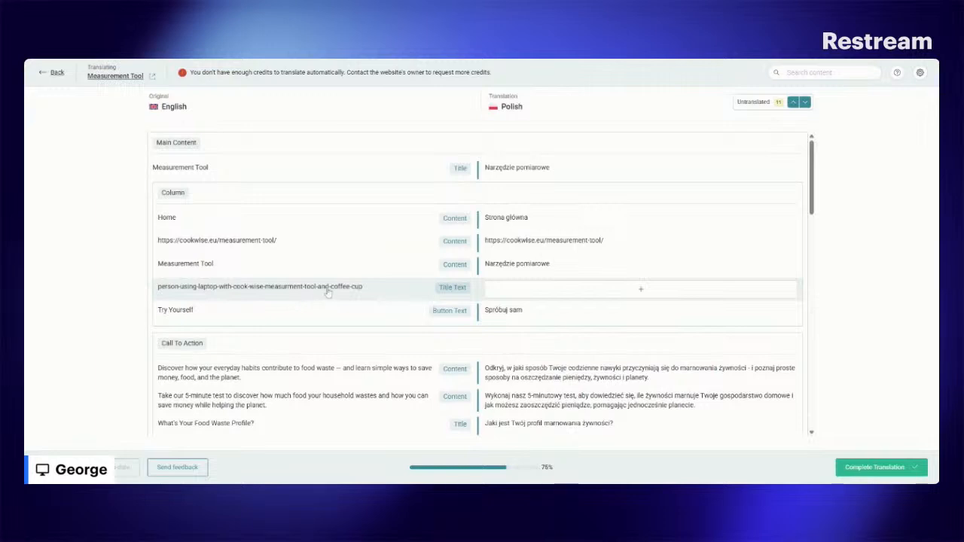
click(525, 294)
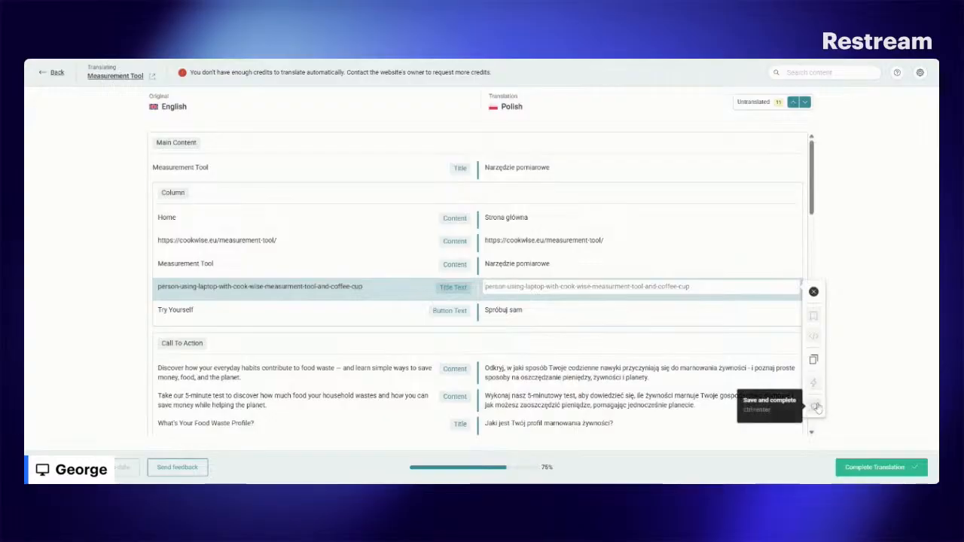
click(814, 407)
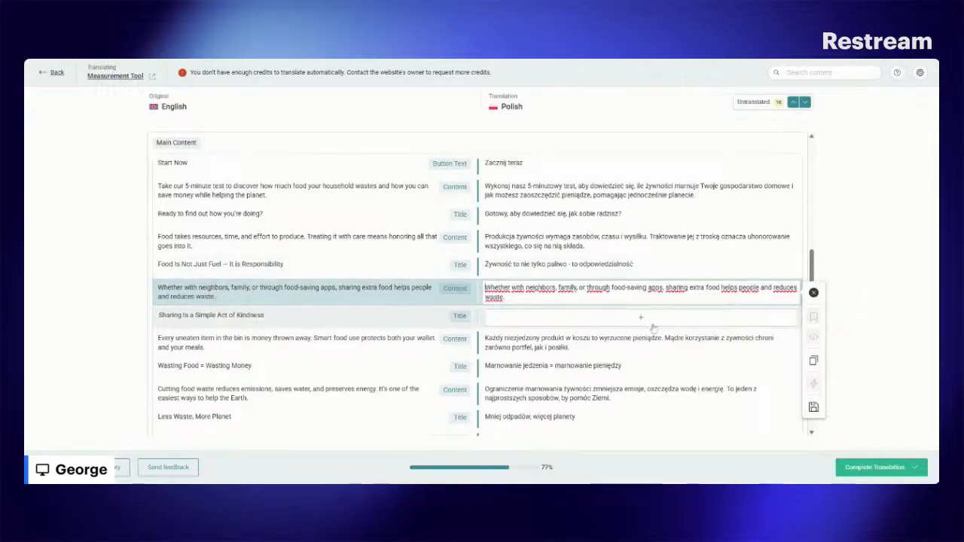
Open the 'Sharing is a Simple Act of Kindness' and 'Whether with neighbors' translation rows.
click(544, 320)
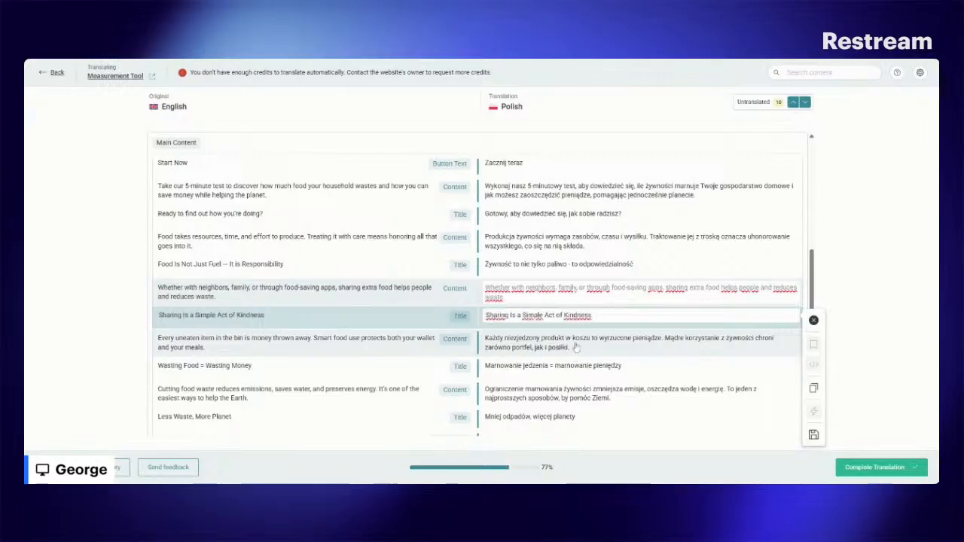
scroll(577, 343, down, 2)
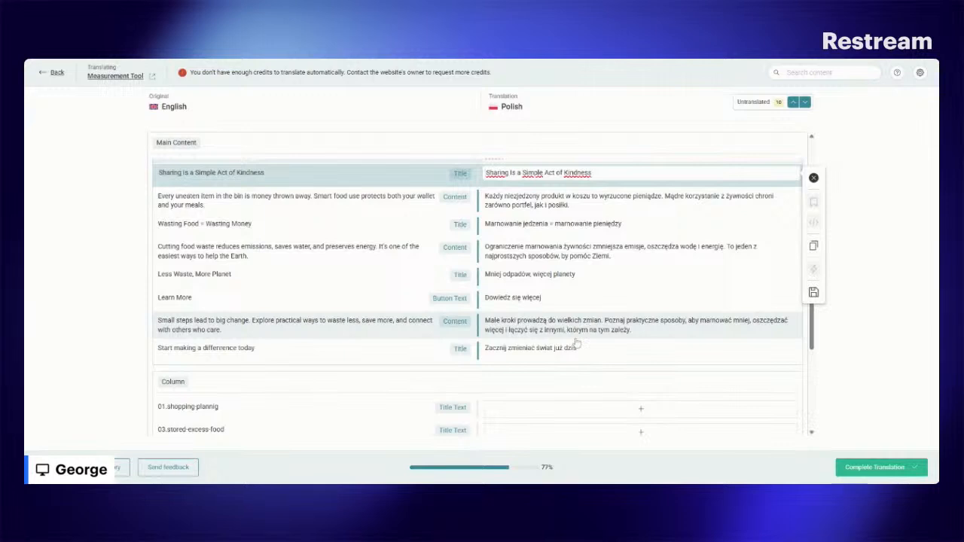
scroll(577, 343, down, 1)
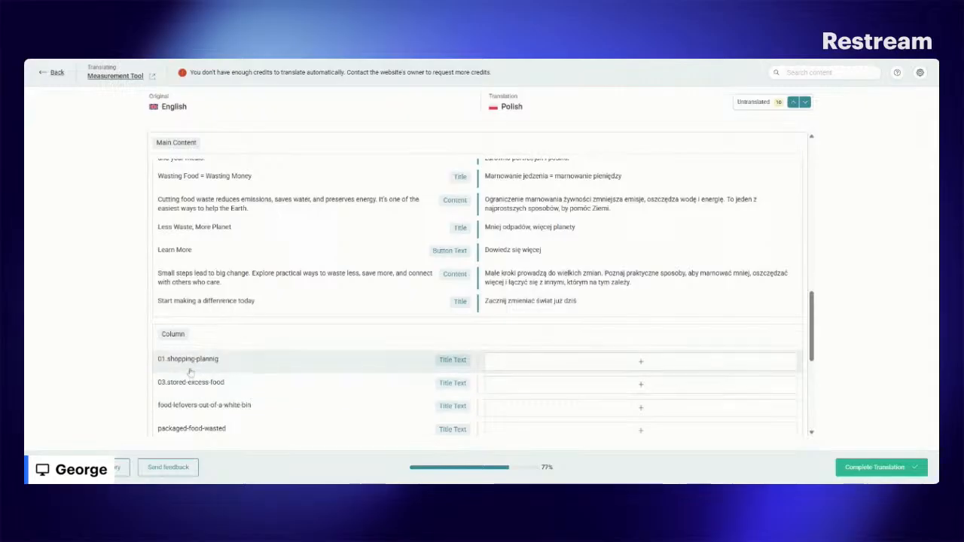
scroll(187, 369, down, 1)
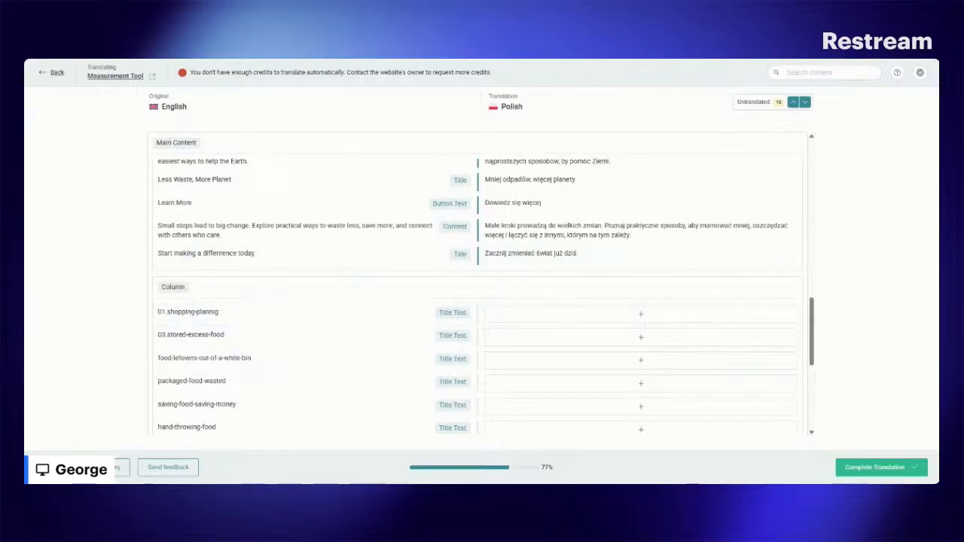
scroll(334, 258, up, 5)
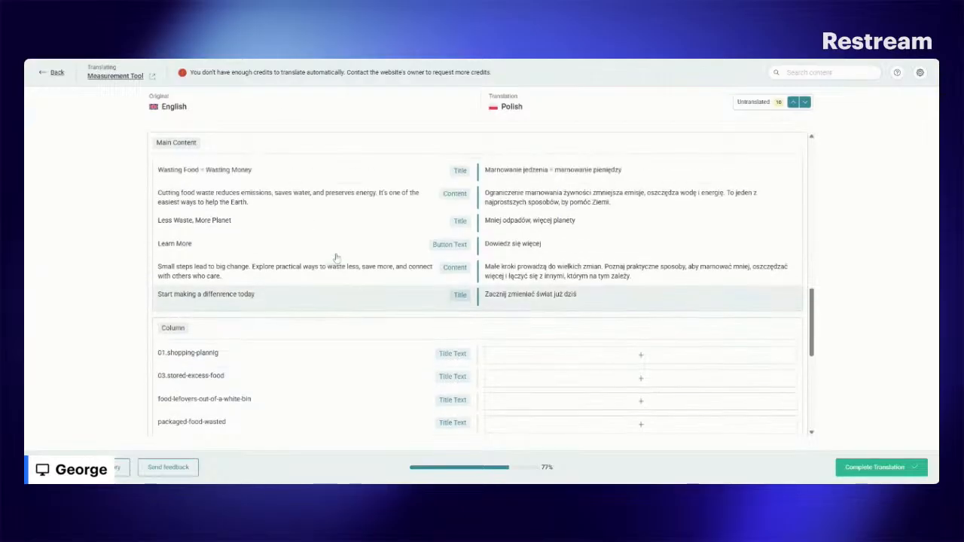
scroll(331, 257, up, 10)
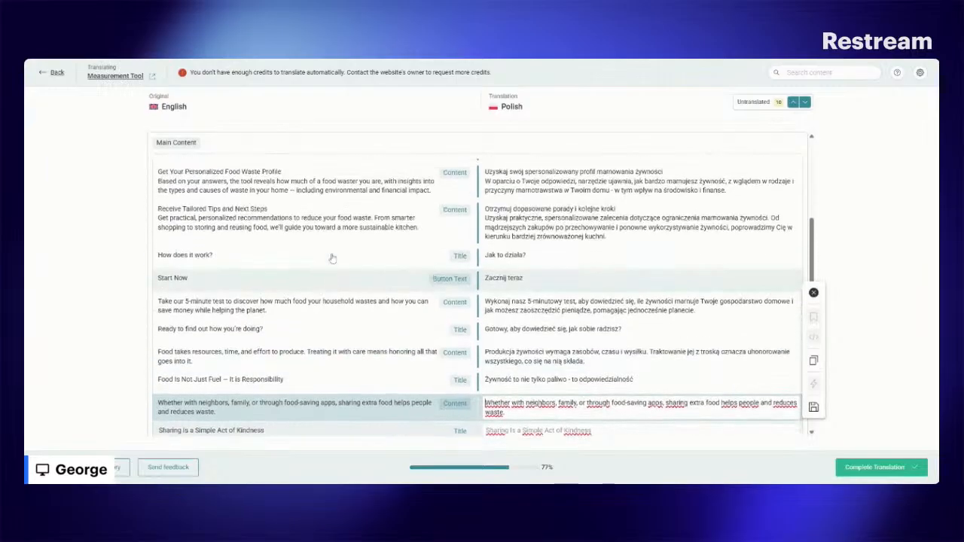
scroll(330, 256, down, 8)
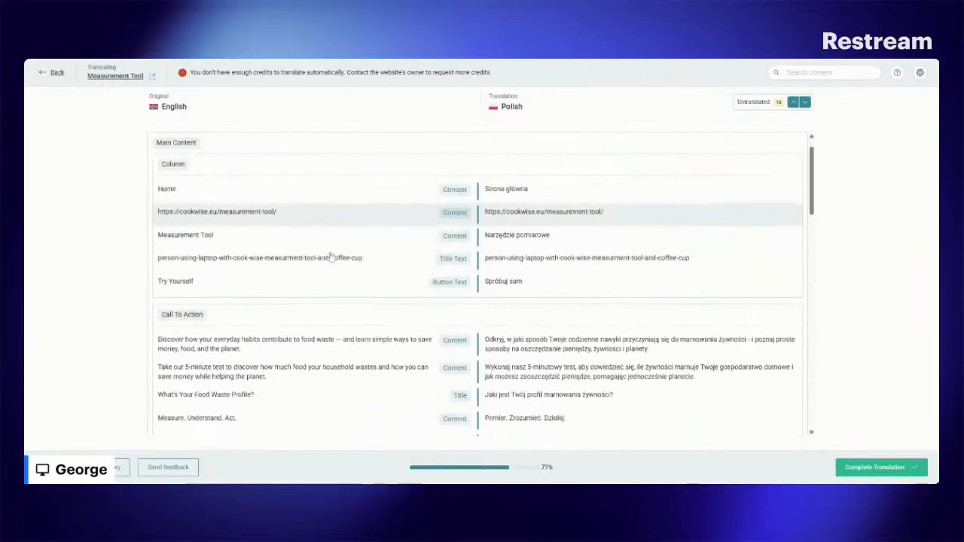
scroll(330, 257, down, 3)
click(305, 277)
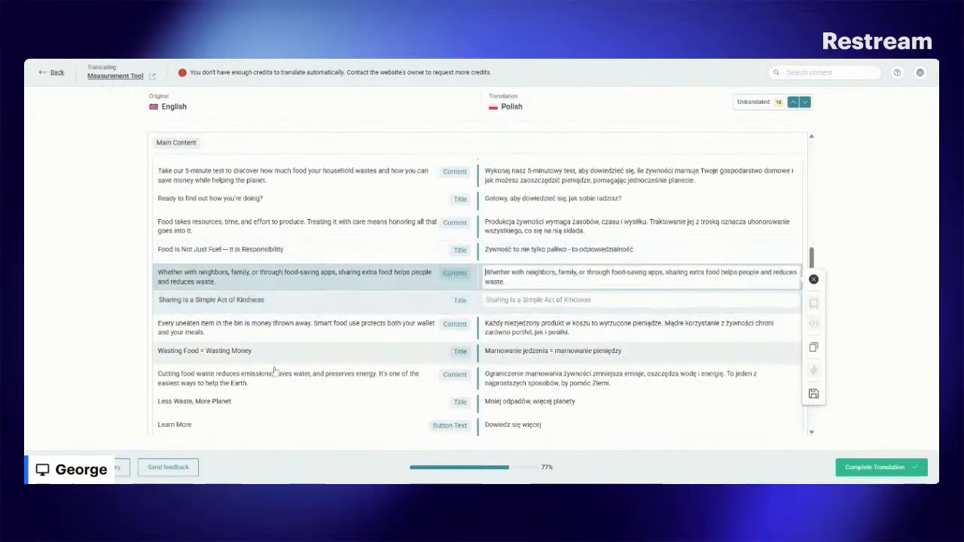
scroll(239, 403, down, 5)
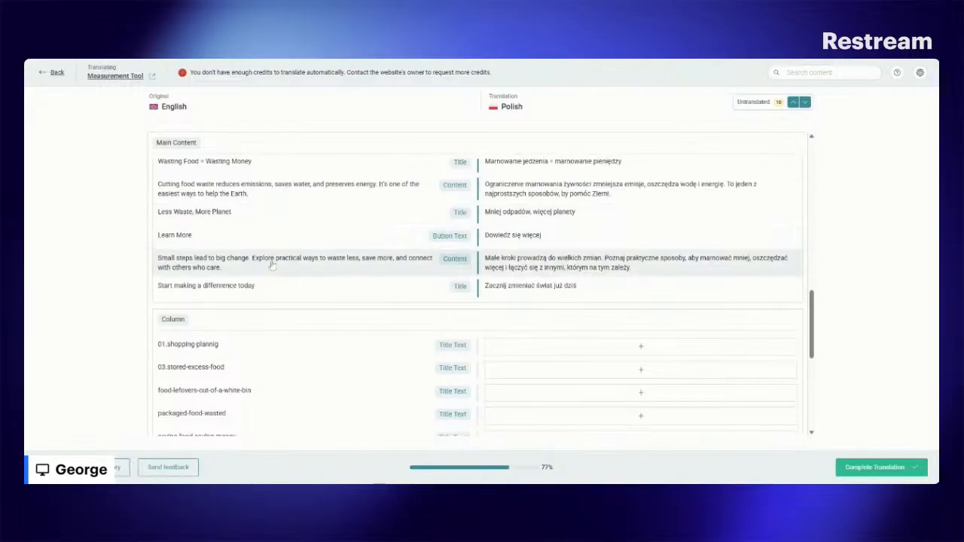
scroll(324, 383, down, 5)
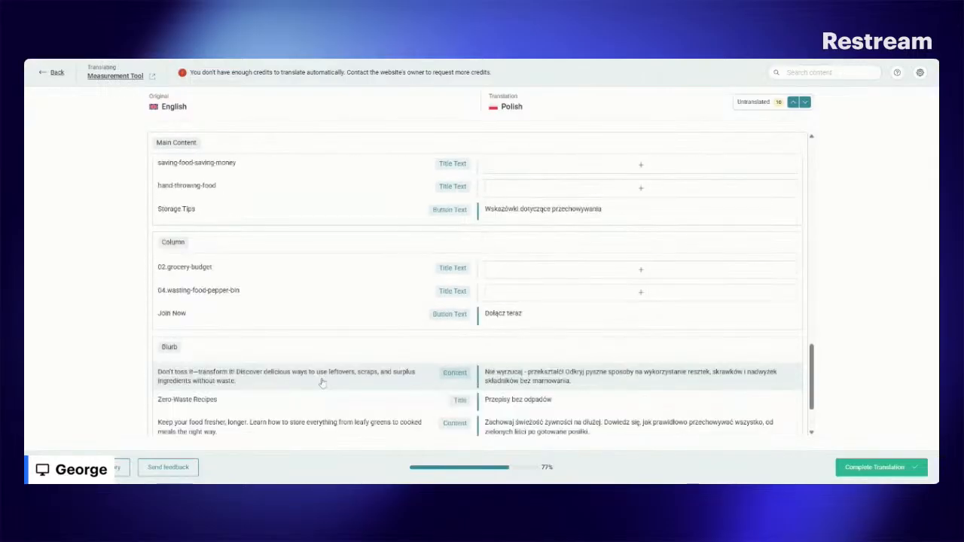
scroll(322, 382, up, 3)
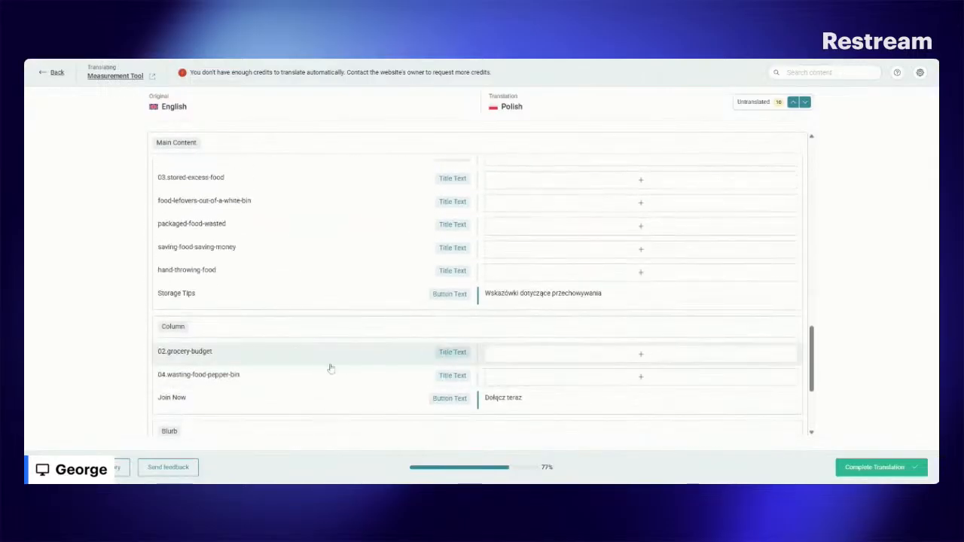
Start the empty 02.grocery-budget and 04.wasting-food-pepper-bin image title rows.
click(494, 361)
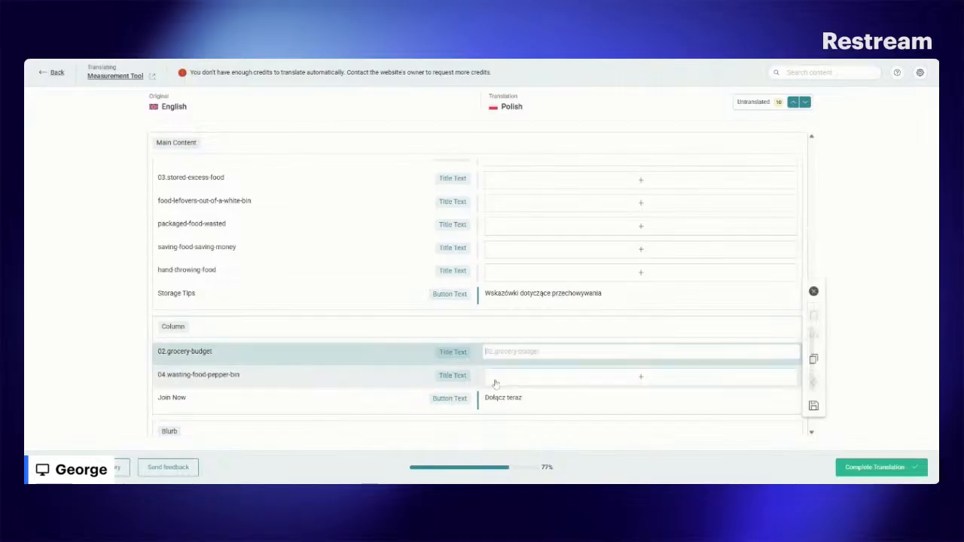
click(497, 378)
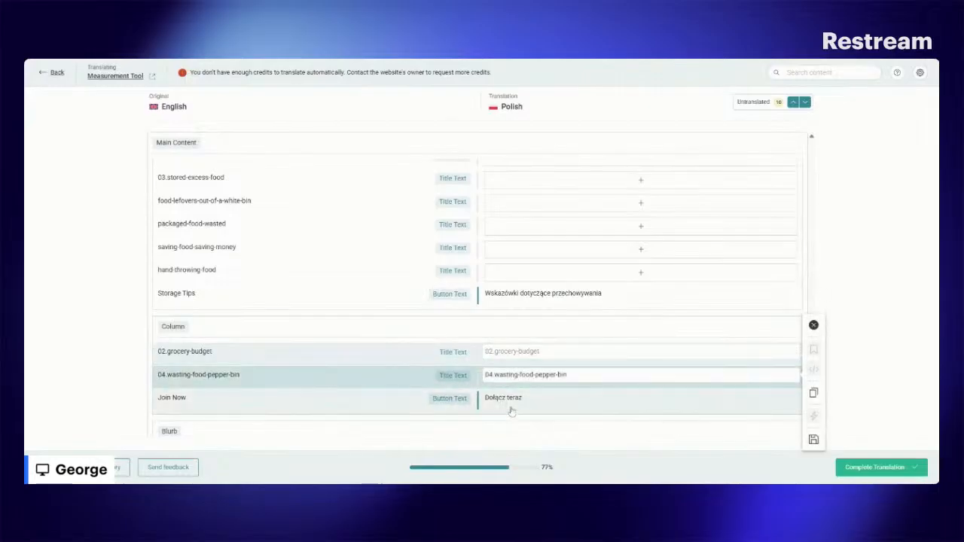
scroll(511, 410, down, 3)
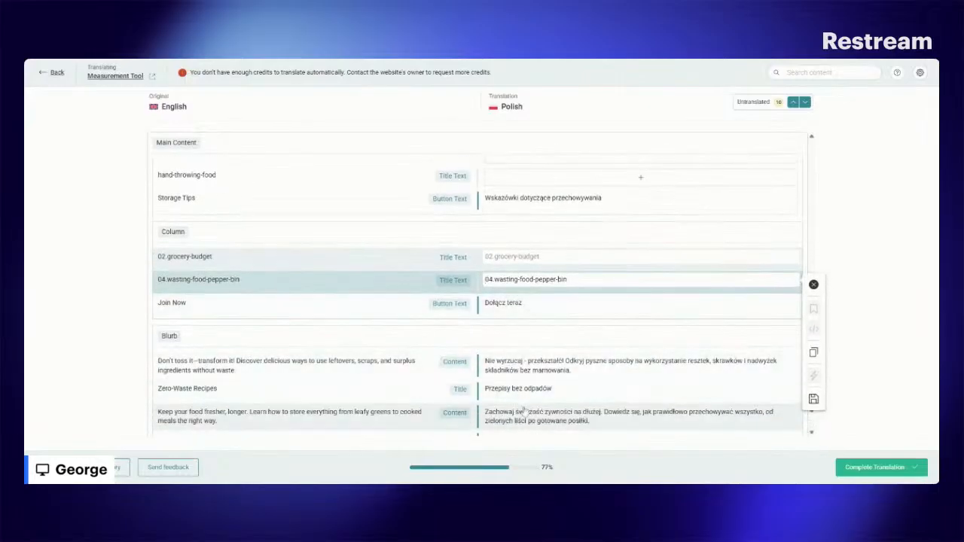
scroll(523, 411, down, 2)
scroll(525, 407, up, 6)
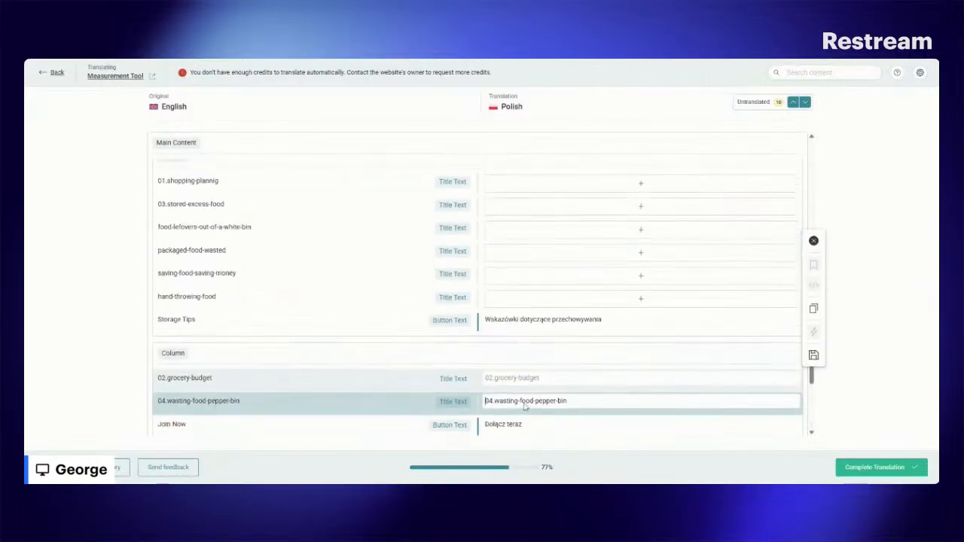
scroll(513, 342, up, 3)
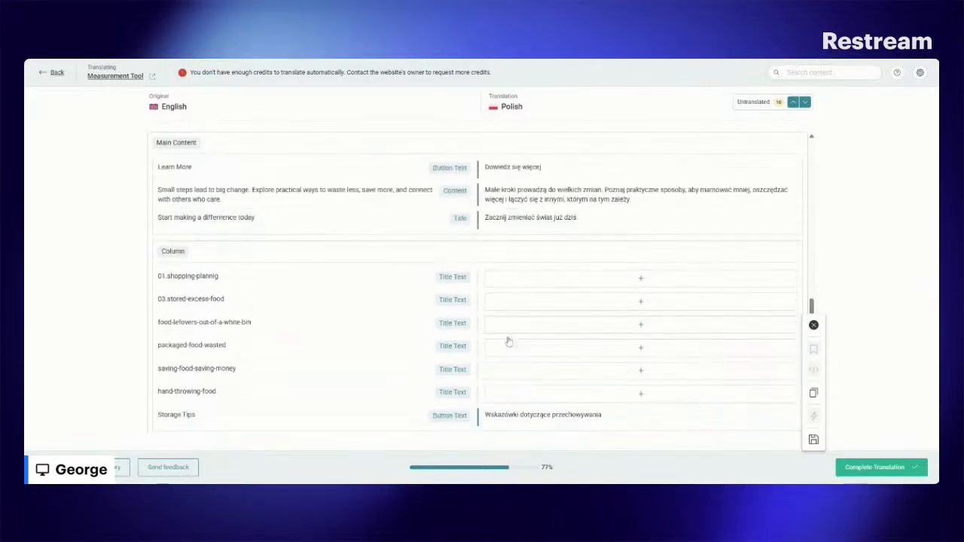
Fill the 01.shopping-plannig, 03.stored-excess-food, food-lefovers-out-of-a-white-bin, packaged-food-wasted and saving-food-saving-money rows.
click(556, 284)
click(547, 303)
click(541, 336)
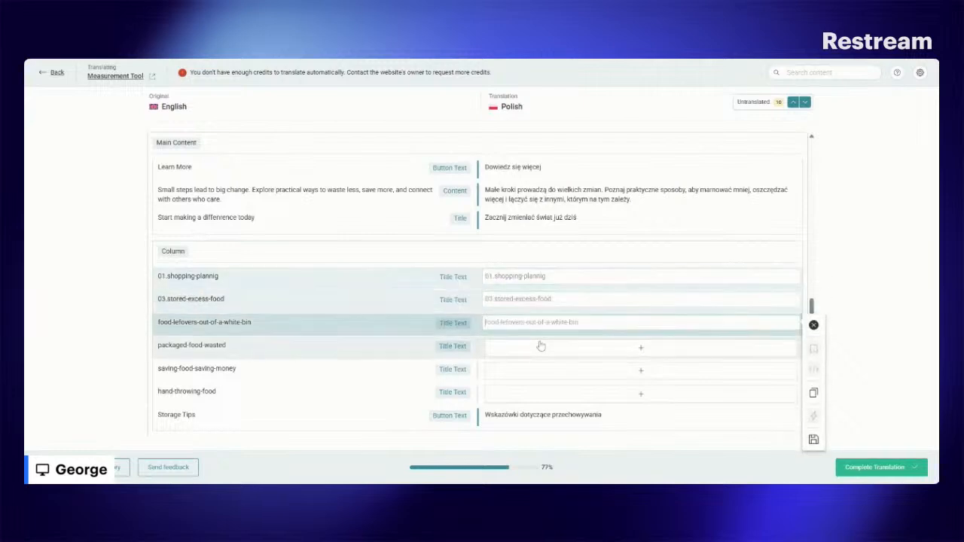
click(537, 349)
click(538, 378)
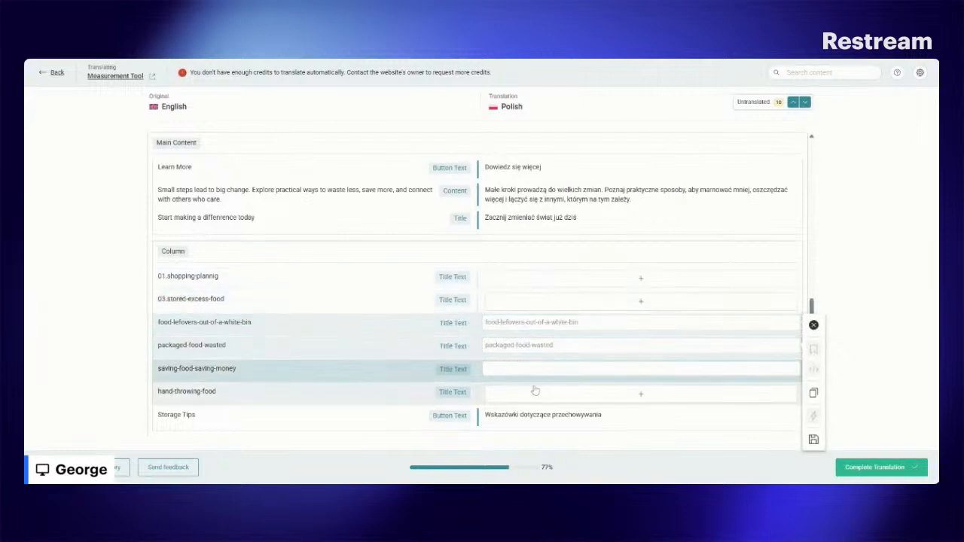
Edit the food-lefovers-out-of-a-white-bin, 03.stored-excess-food and 01.shopping-plannig translations.
scroll(534, 397, down, 1)
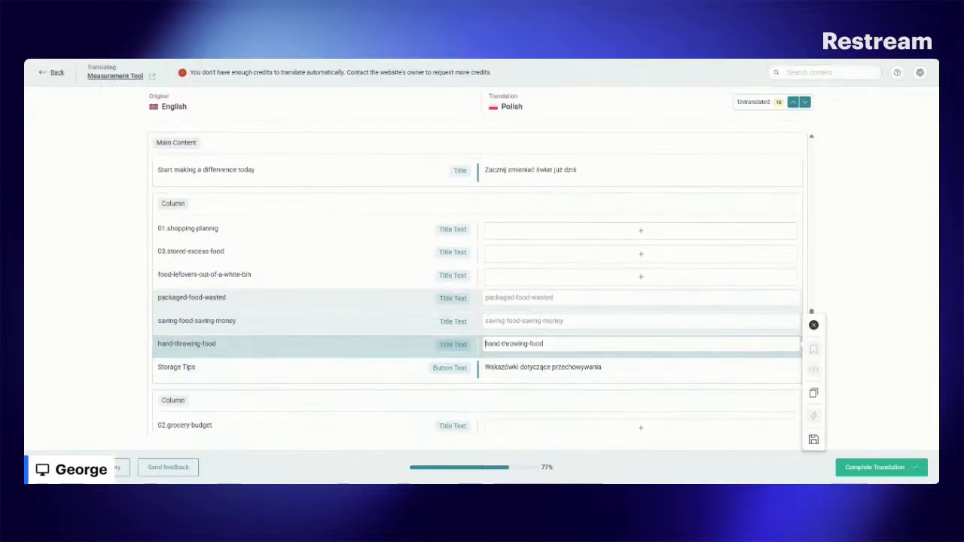
scroll(474, 294, up, 1)
scroll(490, 324, up, 2)
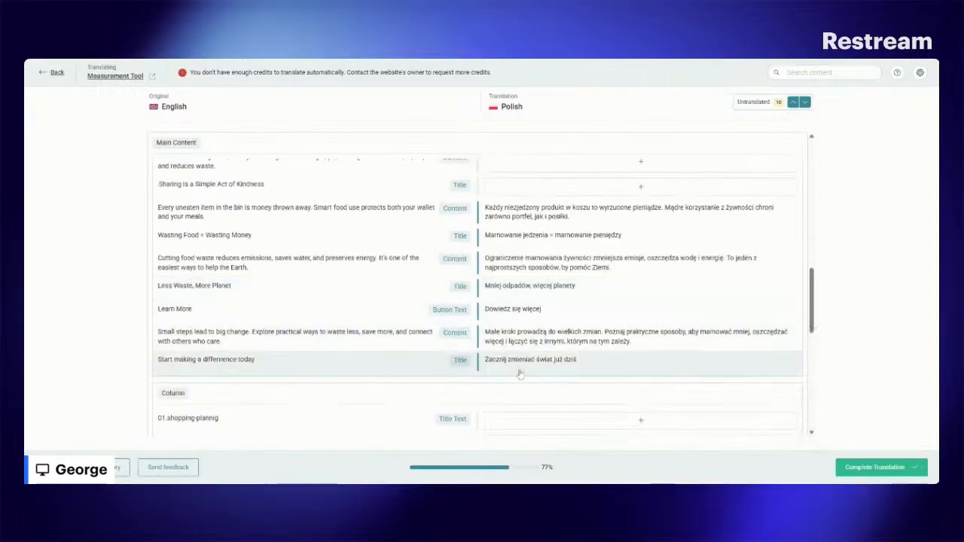
scroll(518, 372, down, 1)
scroll(514, 383, down, 3)
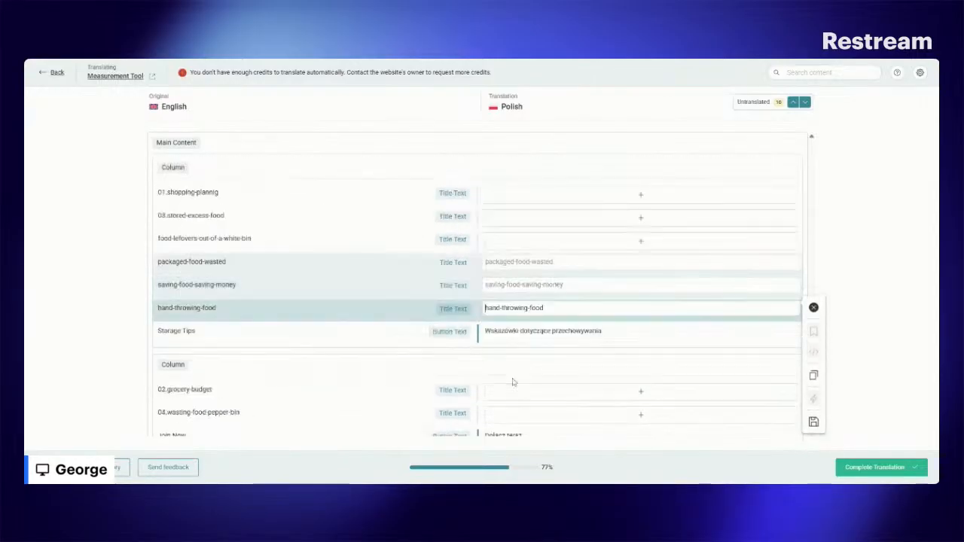
click(540, 239)
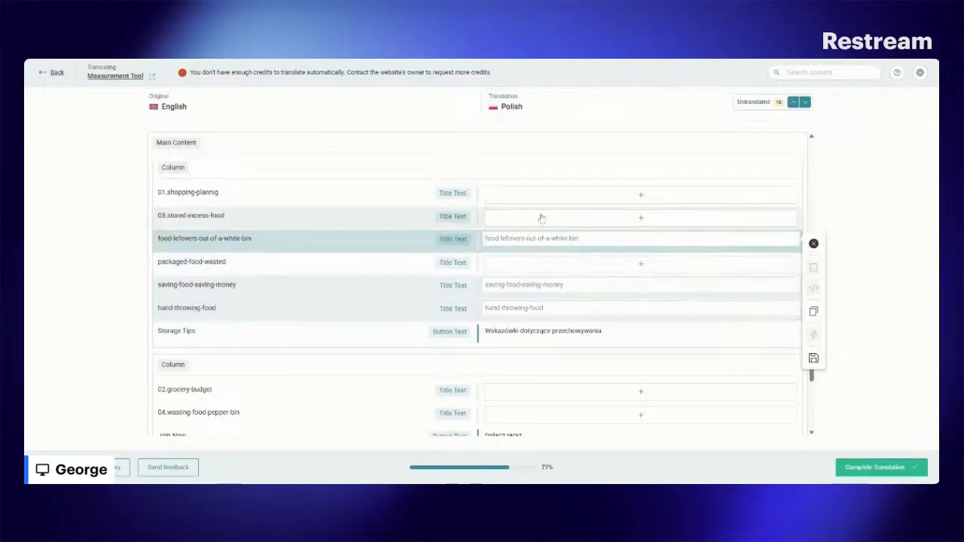
click(541, 217)
click(543, 198)
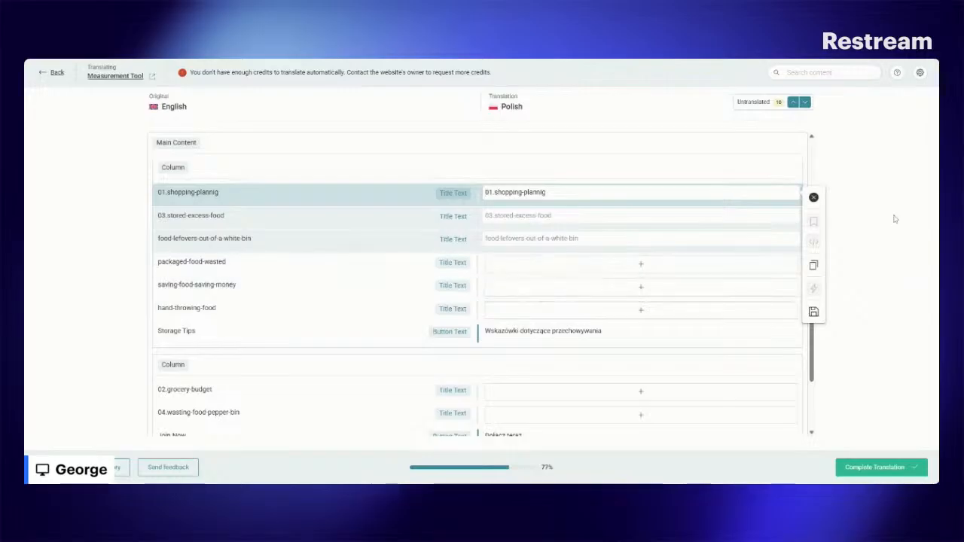
Save and complete 01.shopping-plannig, food-lefovers-out-of-a-white-bin, packaged-food-wasted, saving-food-saving-money and hand-throwing-food.
click(813, 313)
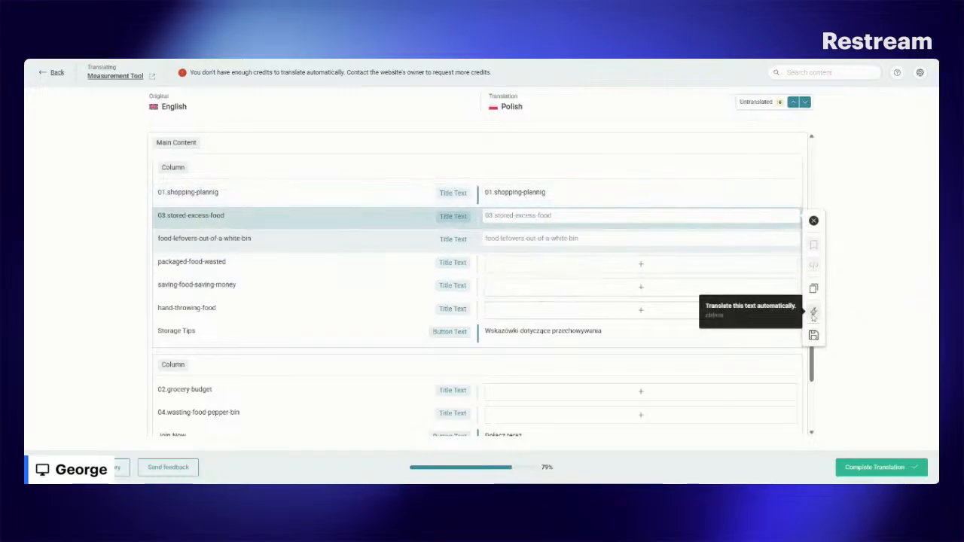
click(625, 239)
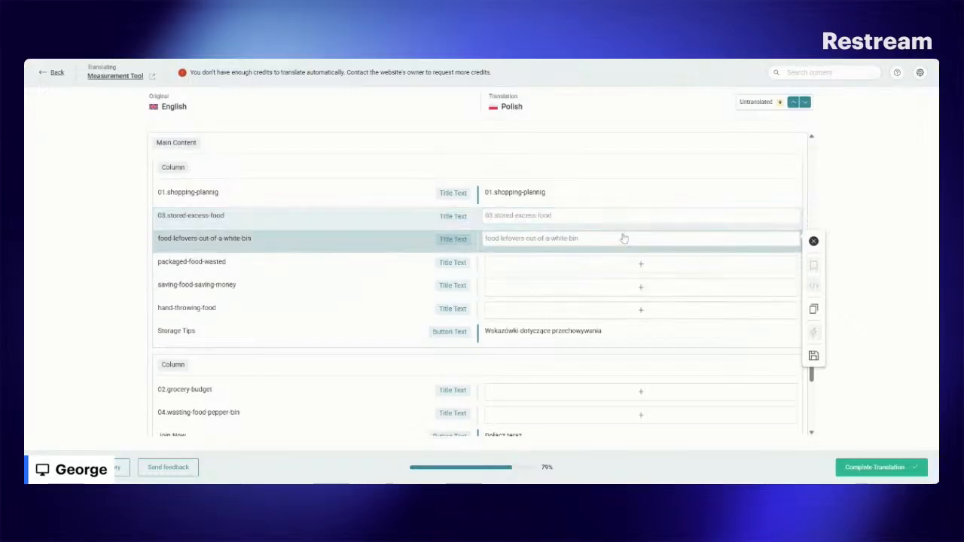
click(813, 359)
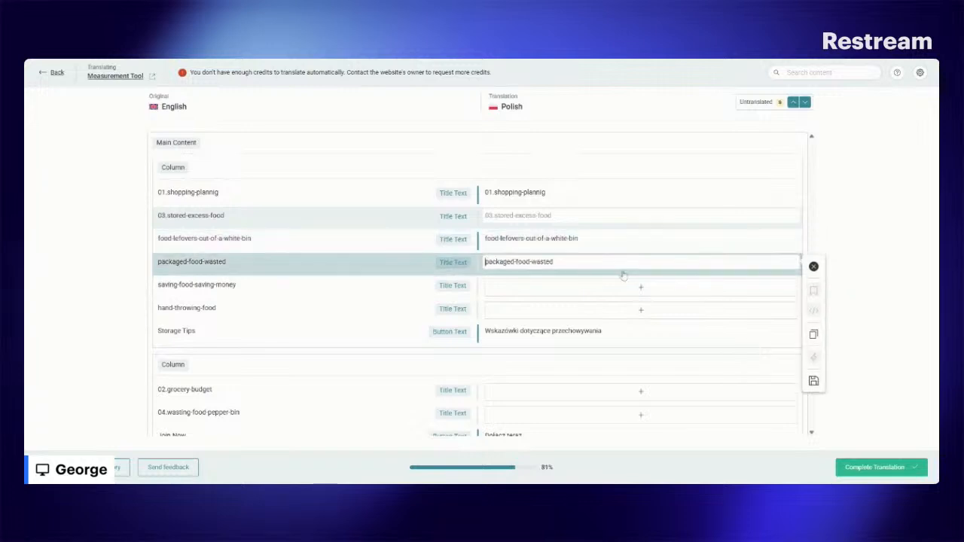
click(813, 381)
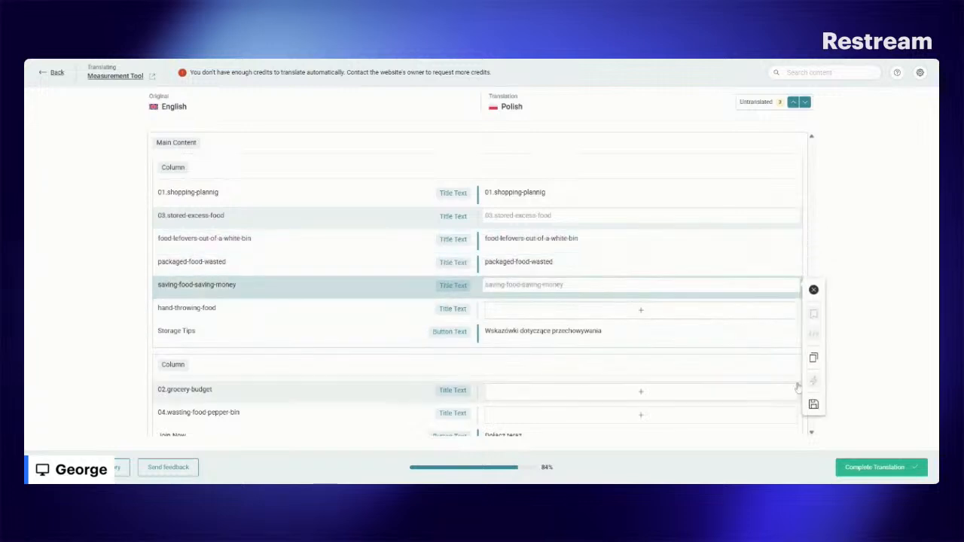
click(814, 405)
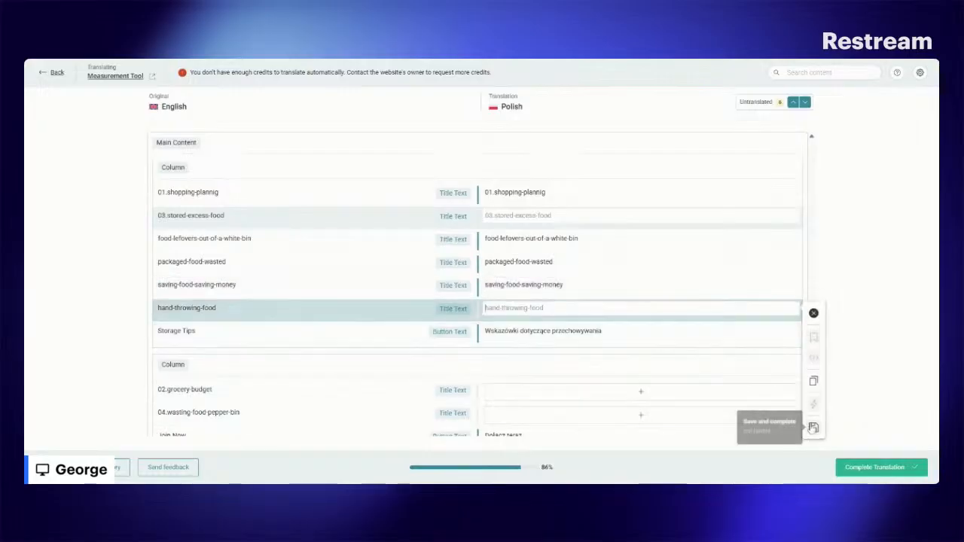
click(814, 429)
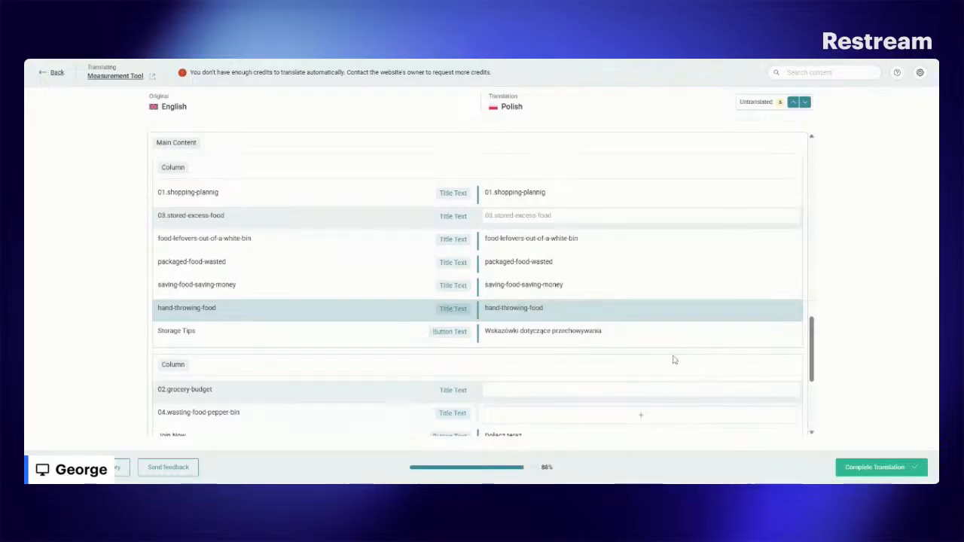
Attempt to complete the job at 88%, then save it unfinished and return later.
scroll(653, 354, up, 10)
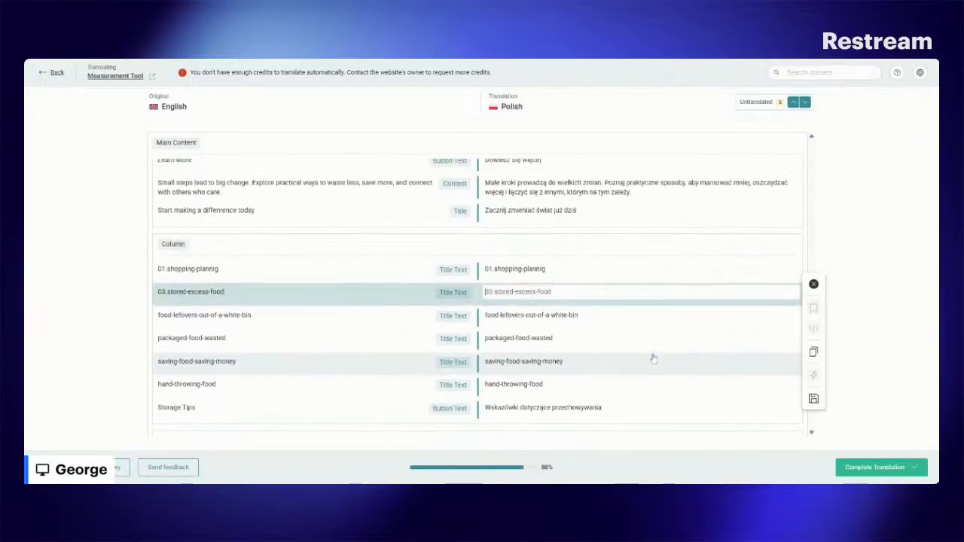
scroll(653, 357, up, 10)
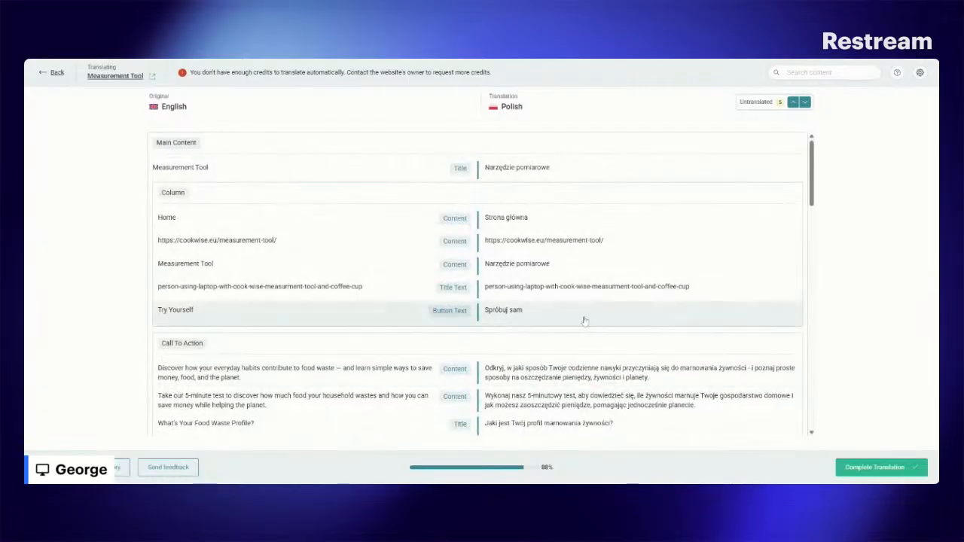
scroll(579, 320, down, 2)
scroll(579, 320, down, 6)
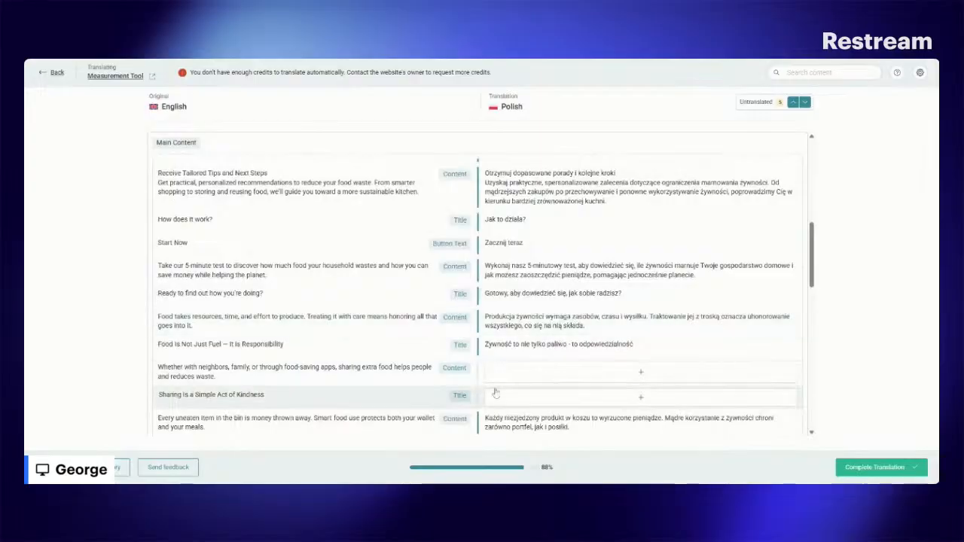
scroll(494, 403, down, 8)
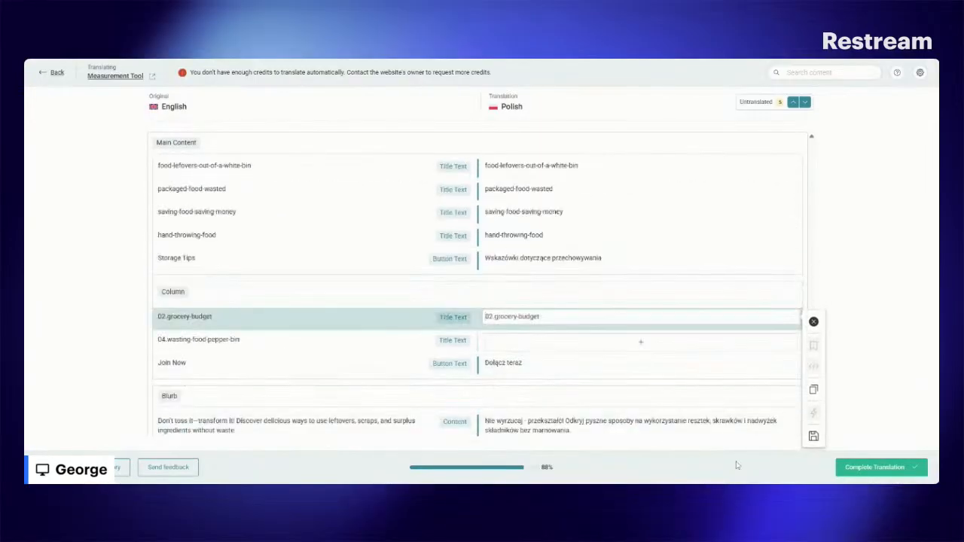
click(845, 466)
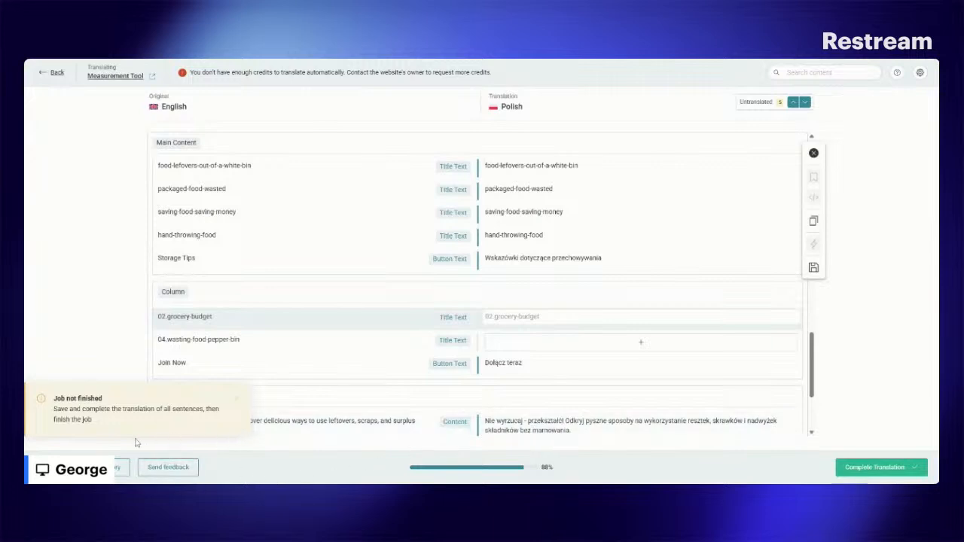
click(119, 467)
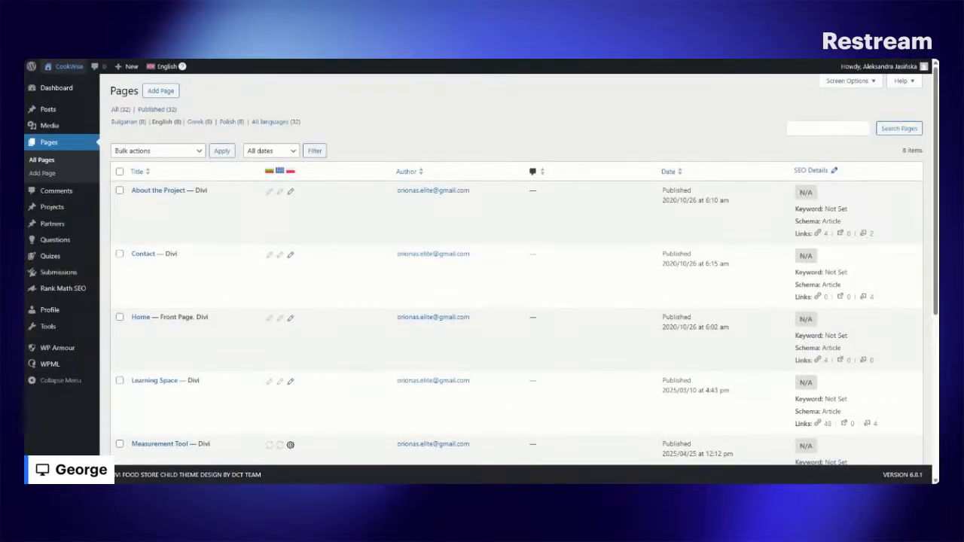
Scroll the Pages list to the Measurement Tool and Partners rows.
scroll(376, 252, down, 3)
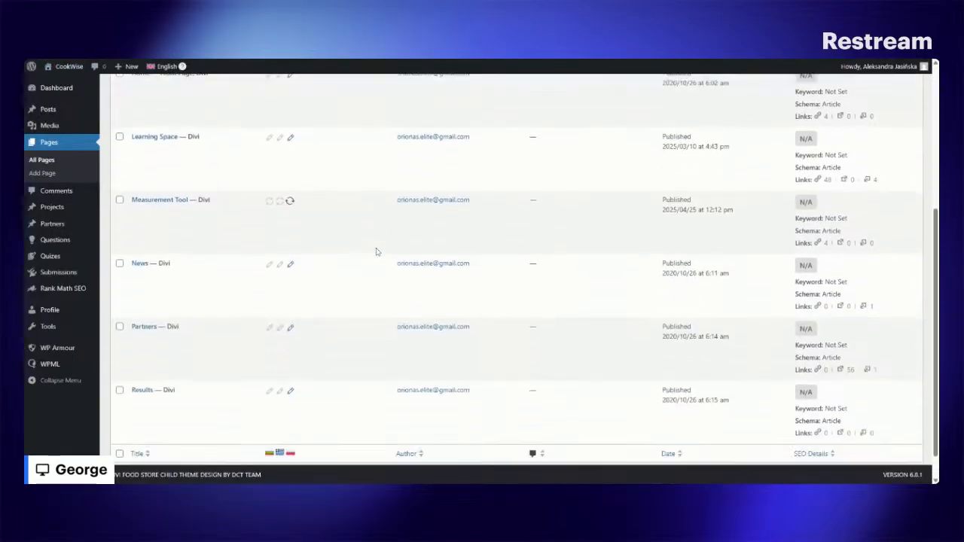
scroll(377, 252, down, 1)
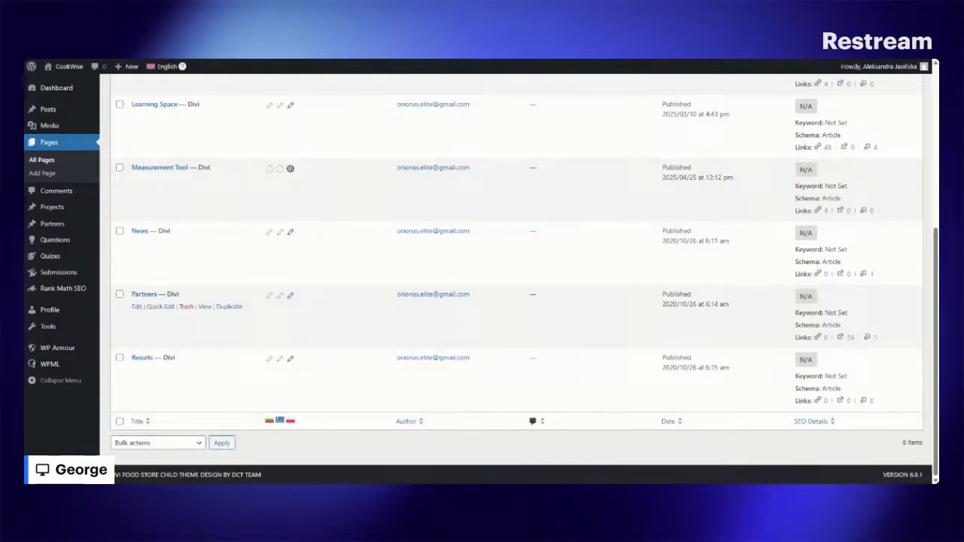
Review the Partners page's 100% Polish translation, then go Back to the translation-memory prompt.
click(290, 295)
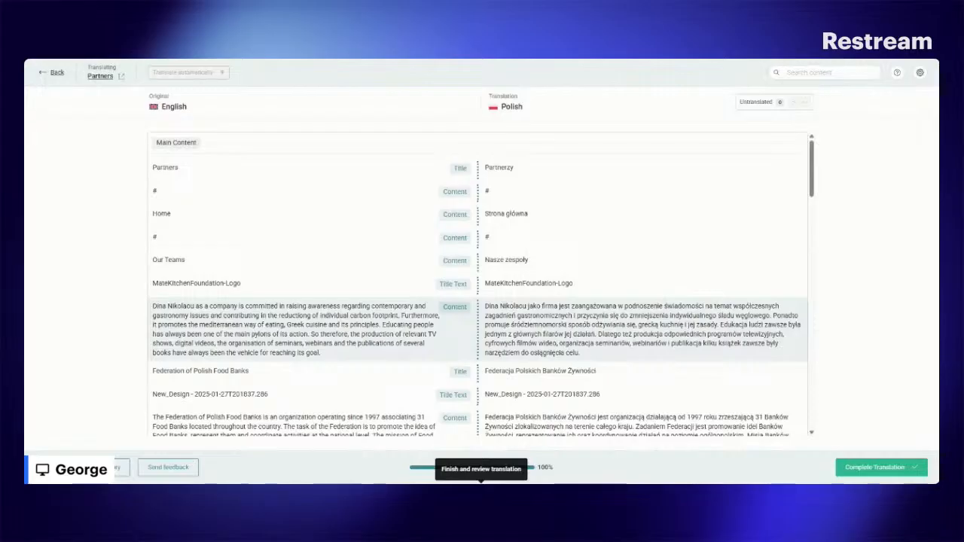
scroll(564, 264, down, 15)
scroll(563, 266, down, 10)
scroll(564, 266, down, 10)
scroll(563, 265, down, 5)
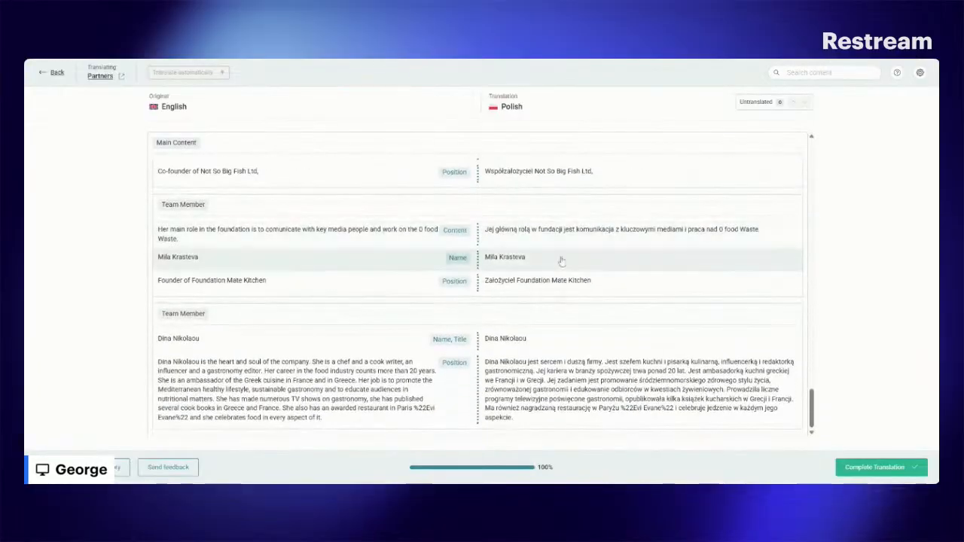
scroll(562, 262, up, 15)
scroll(585, 315, up, 15)
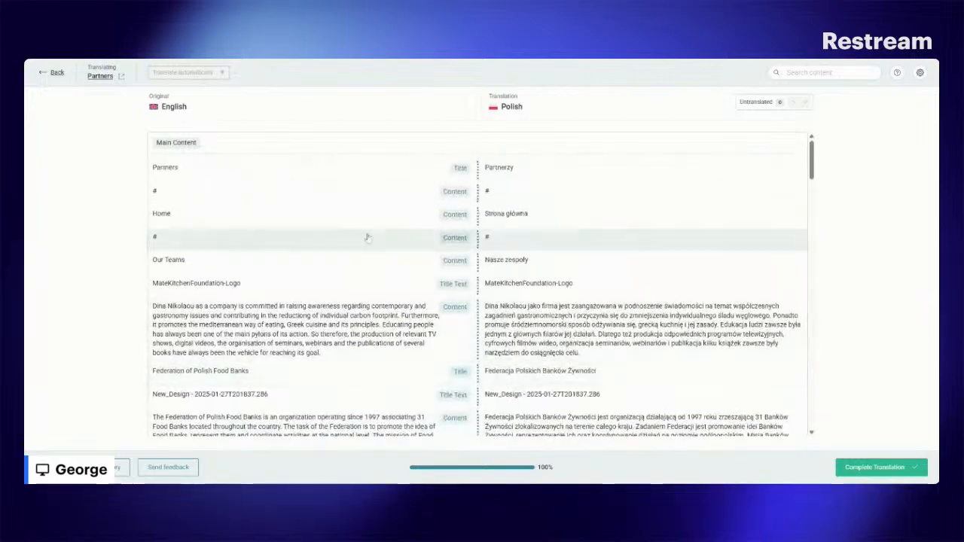
click(58, 73)
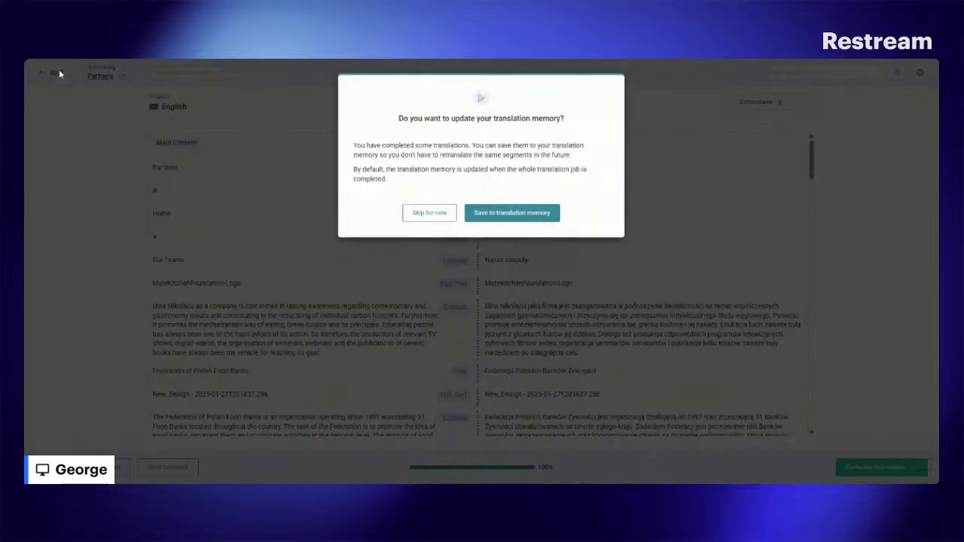
click(512, 223)
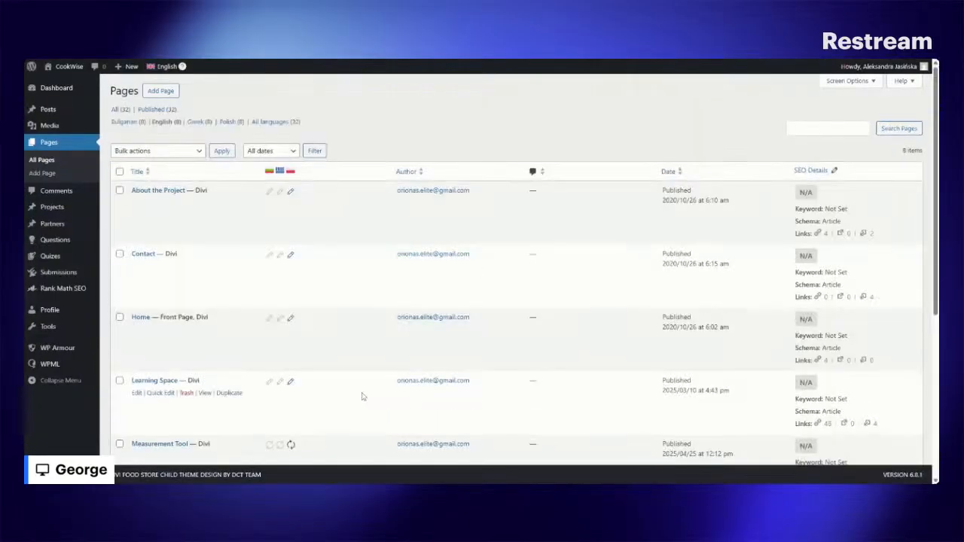
scroll(338, 394, down, 3)
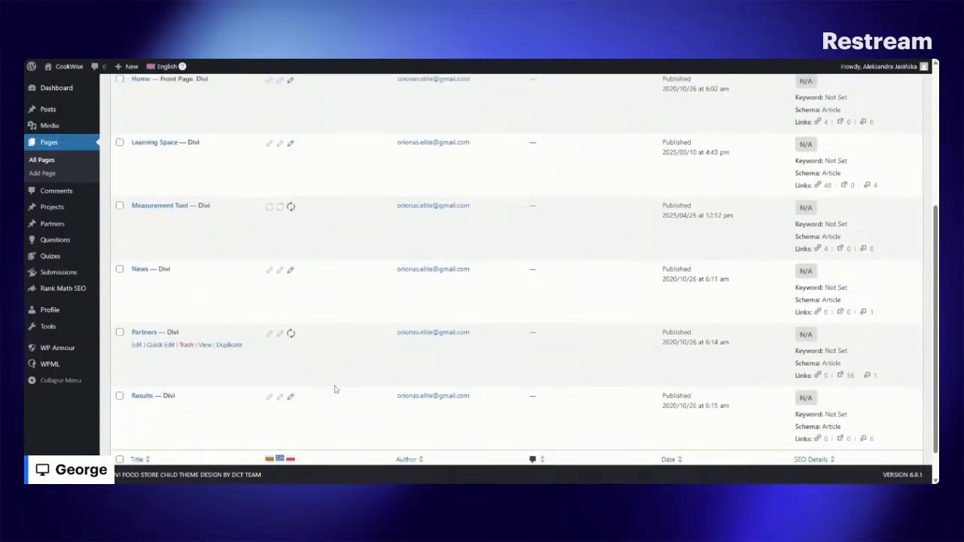
scroll(336, 389, down, 1)
scroll(336, 389, up, 5)
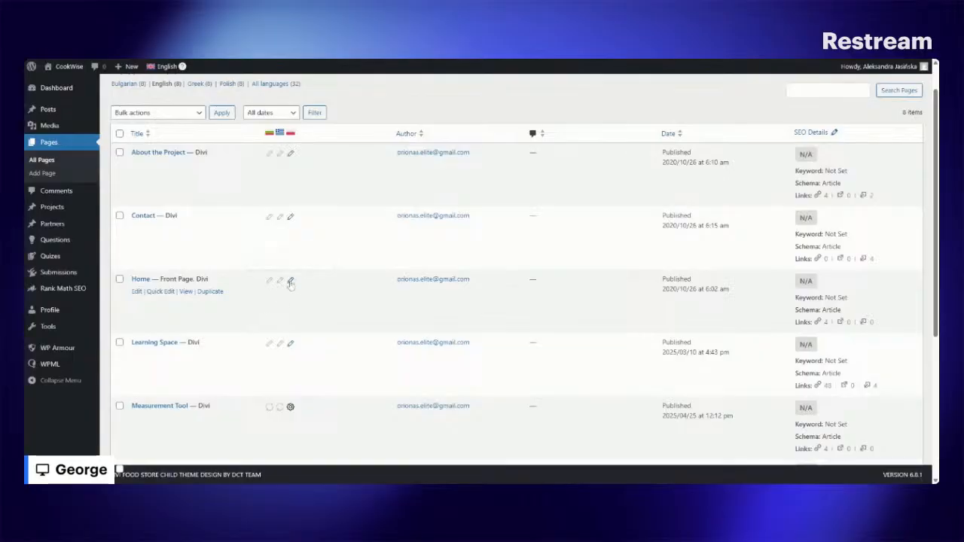
Review the Home page's 100% Polish translation, exit, and save it to translation memory.
click(291, 281)
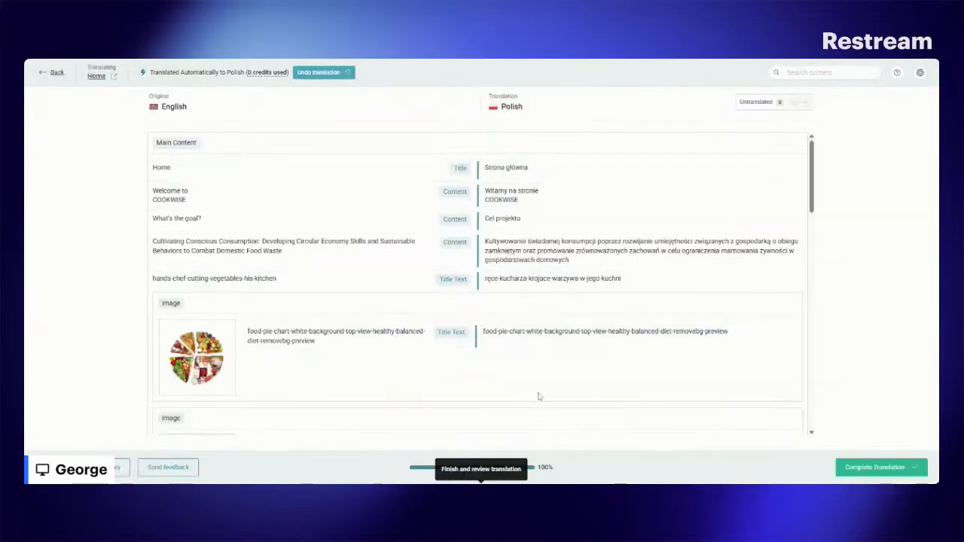
scroll(443, 347, down, 5)
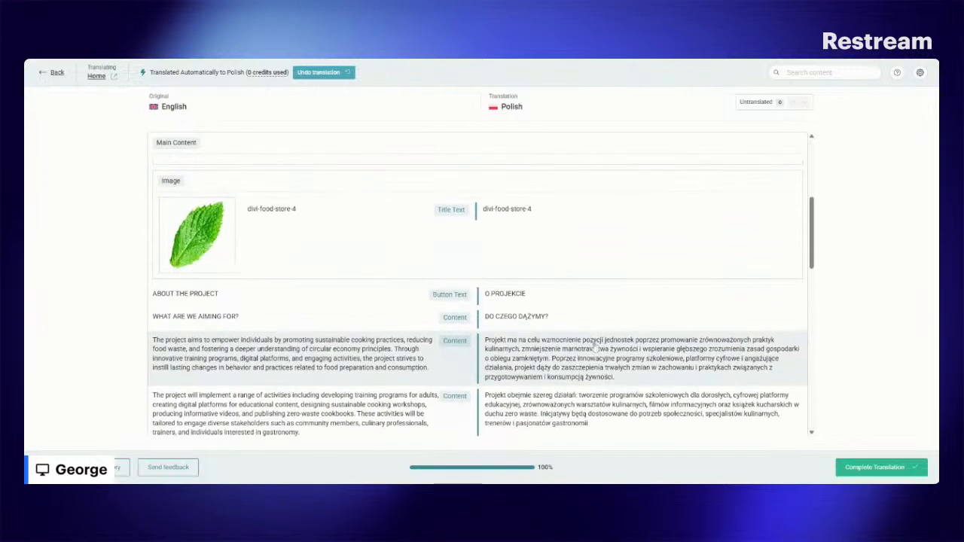
scroll(593, 347, down, 3)
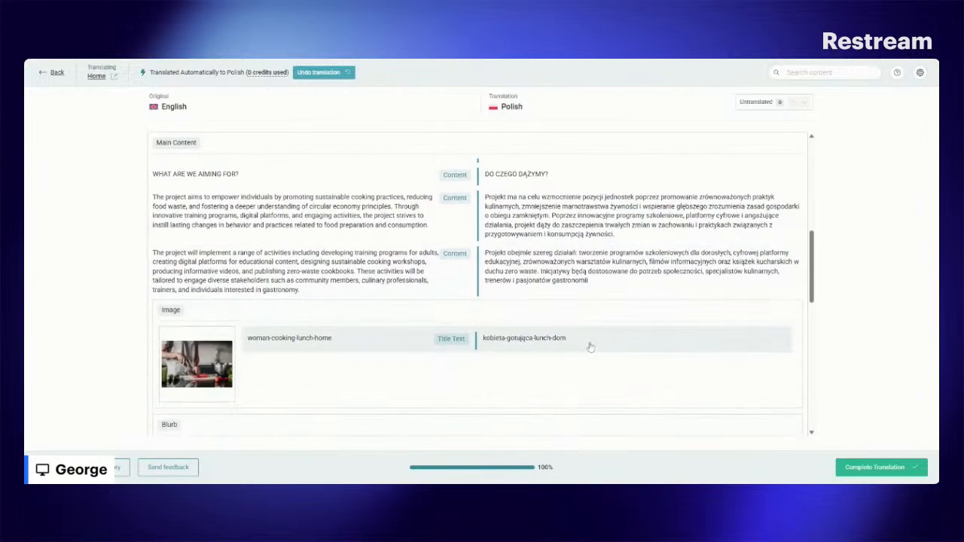
scroll(591, 347, down, 3)
scroll(591, 347, down, 4)
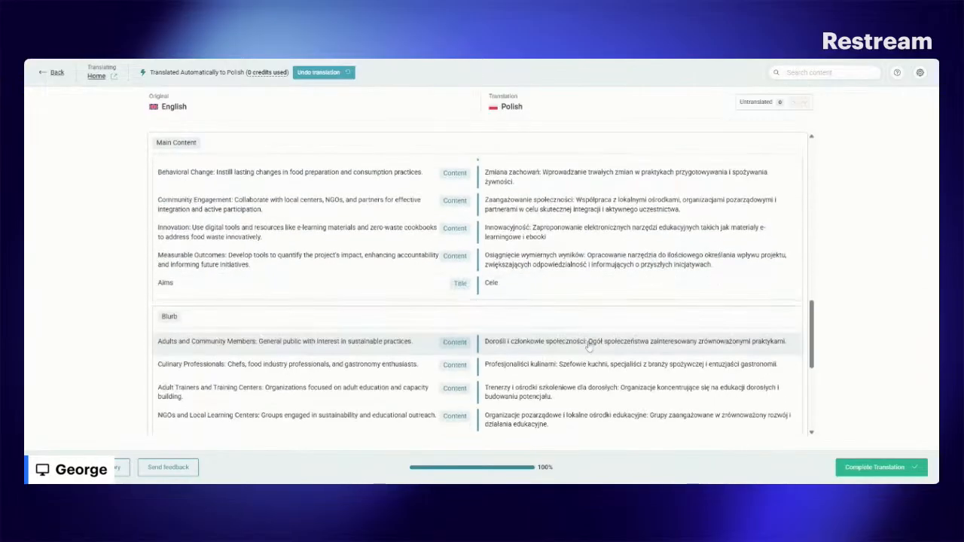
scroll(589, 345, down, 6)
scroll(589, 345, down, 7)
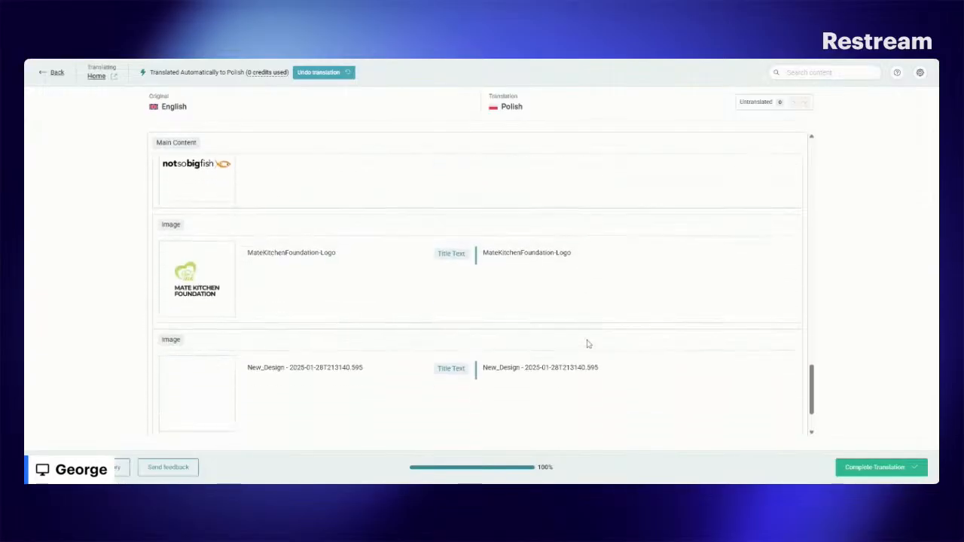
scroll(588, 344, down, 2)
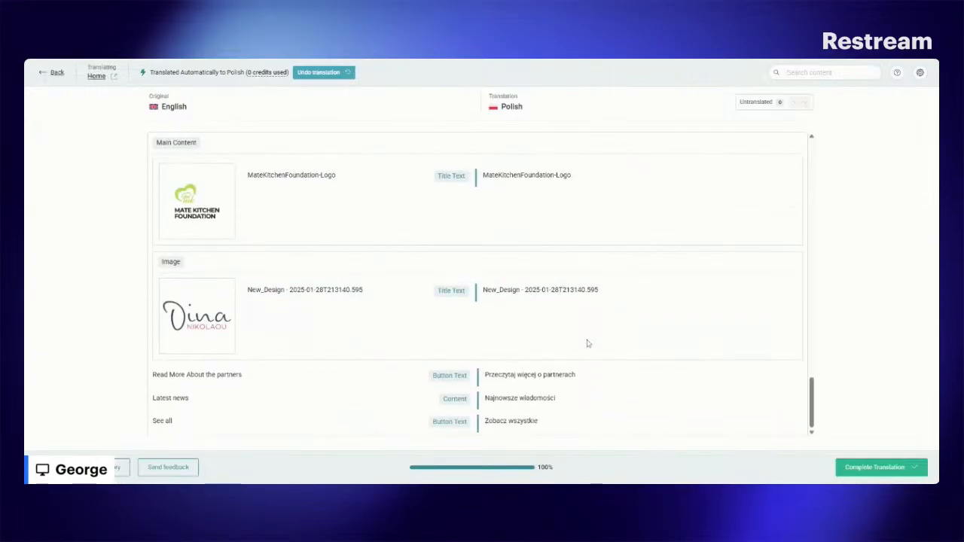
scroll(588, 343, up, 12)
scroll(584, 344, up, 10)
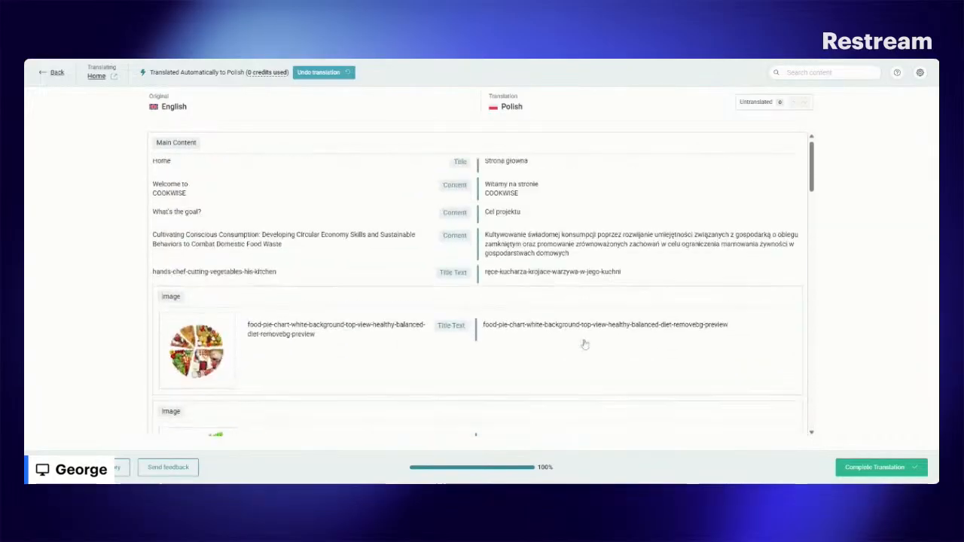
scroll(582, 340, up, 1)
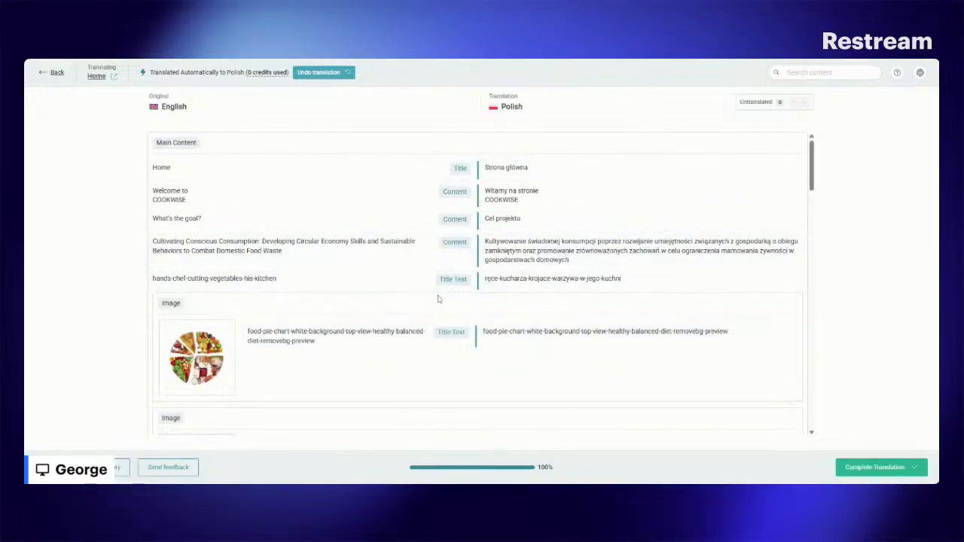
scroll(438, 299, down, 15)
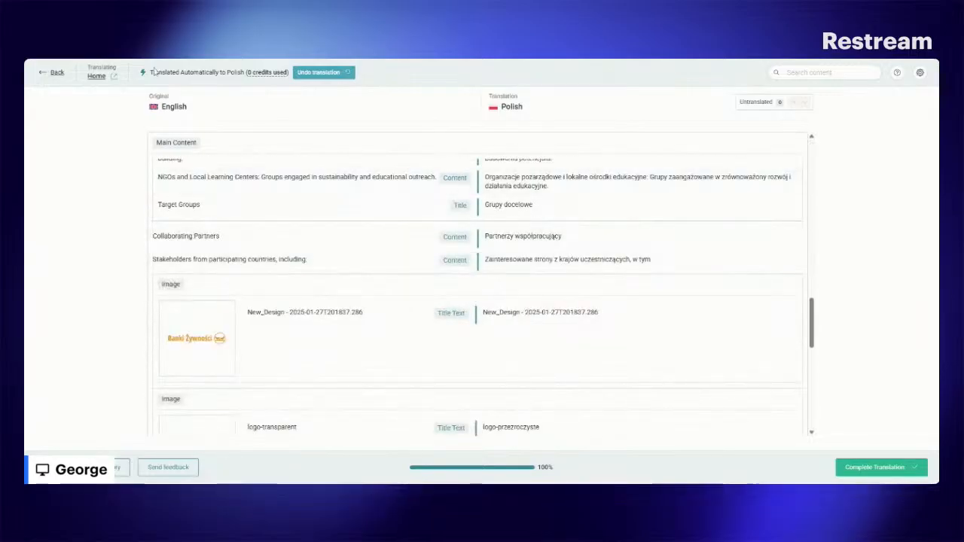
click(58, 74)
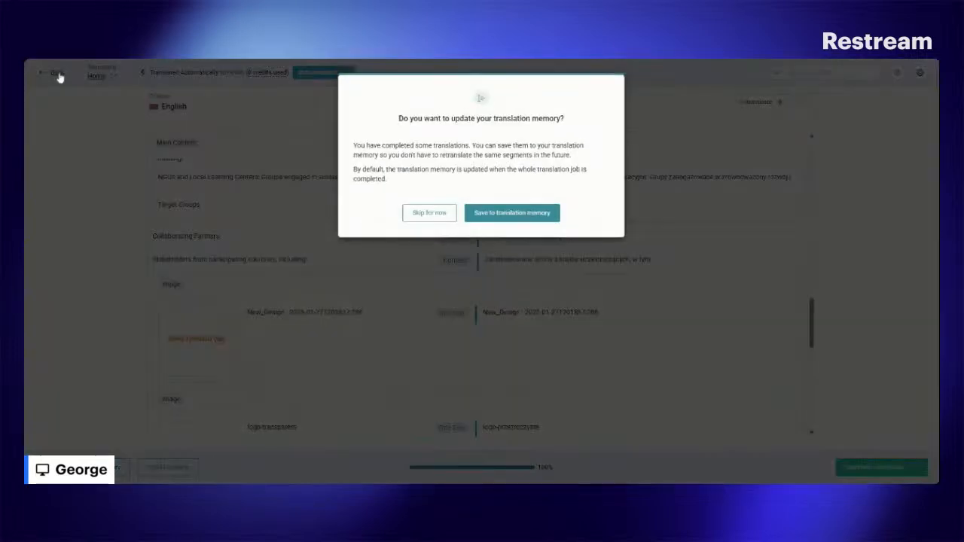
click(473, 214)
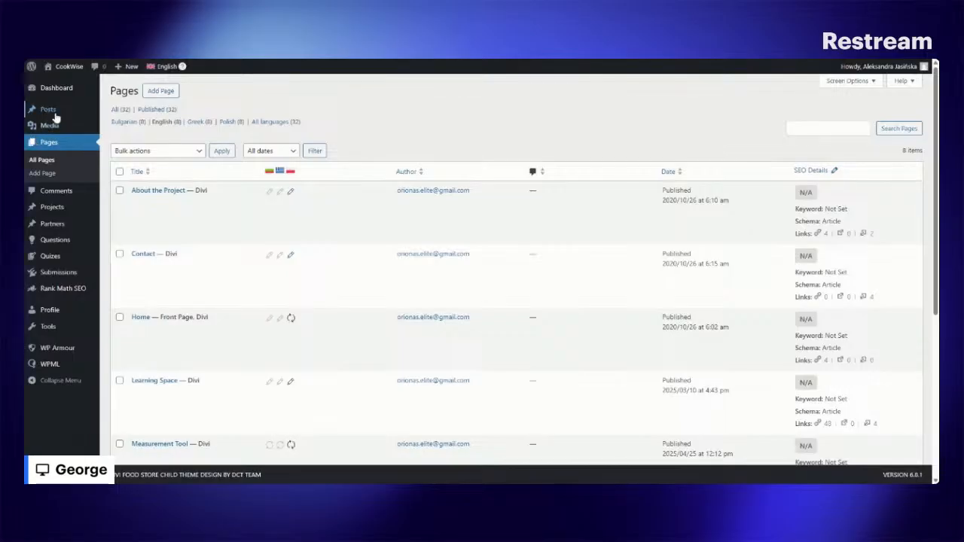
Show All Posts with the All (48) filter: 12 each in English, Bulgarian, Greek, Polish.
mouse_move(68, 118)
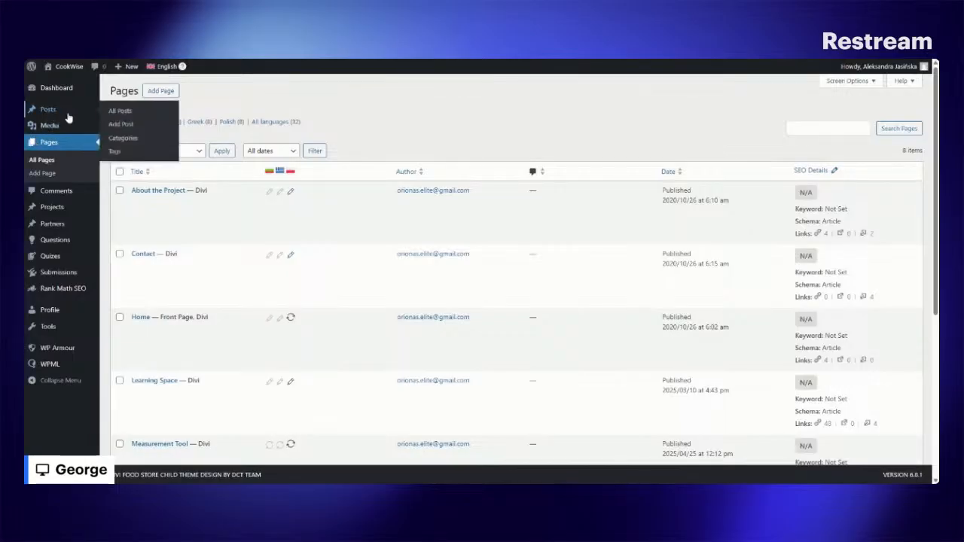
click(121, 111)
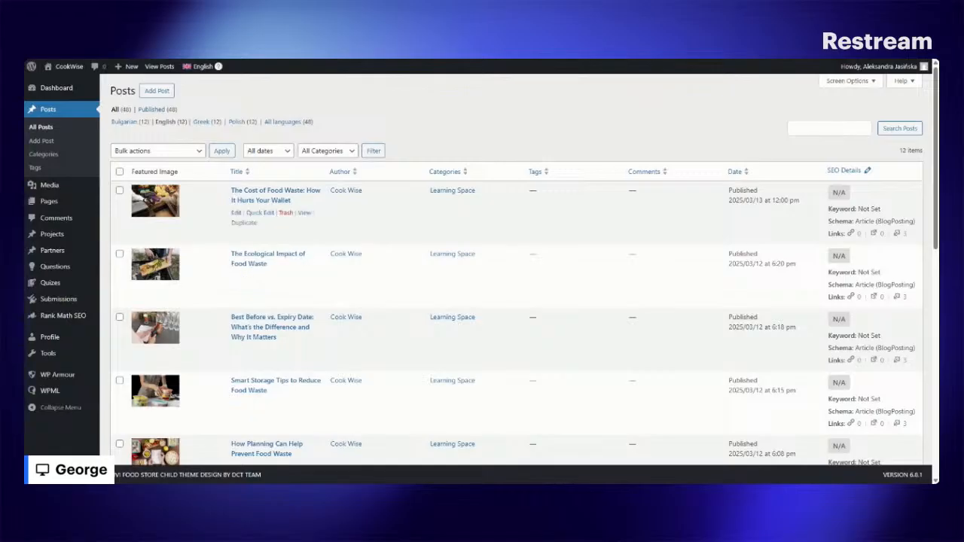
scroll(300, 238, down, 6)
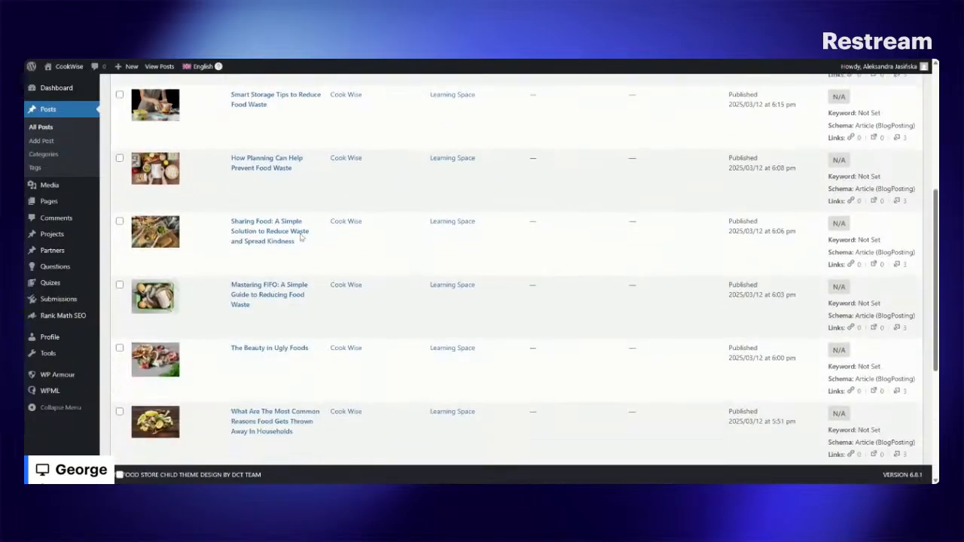
scroll(301, 239, up, 8)
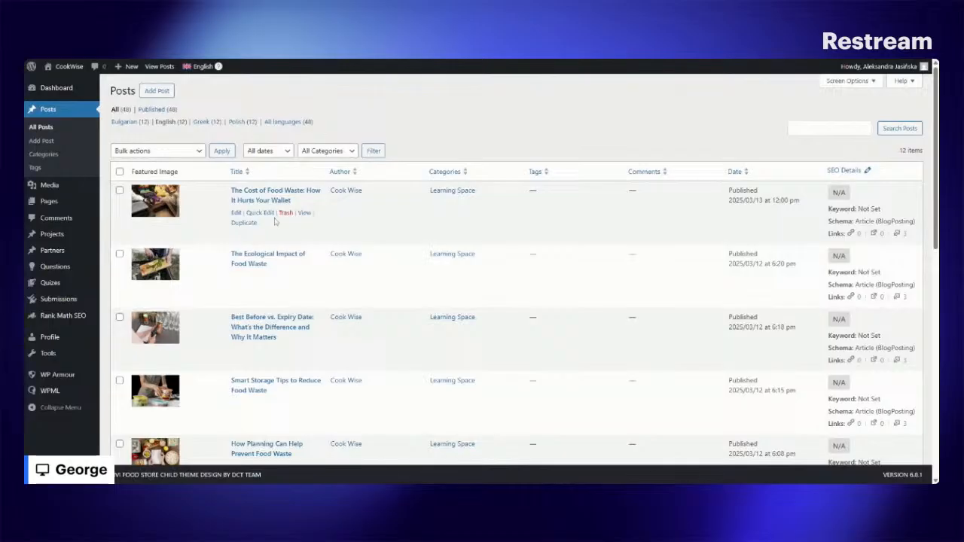
click(115, 110)
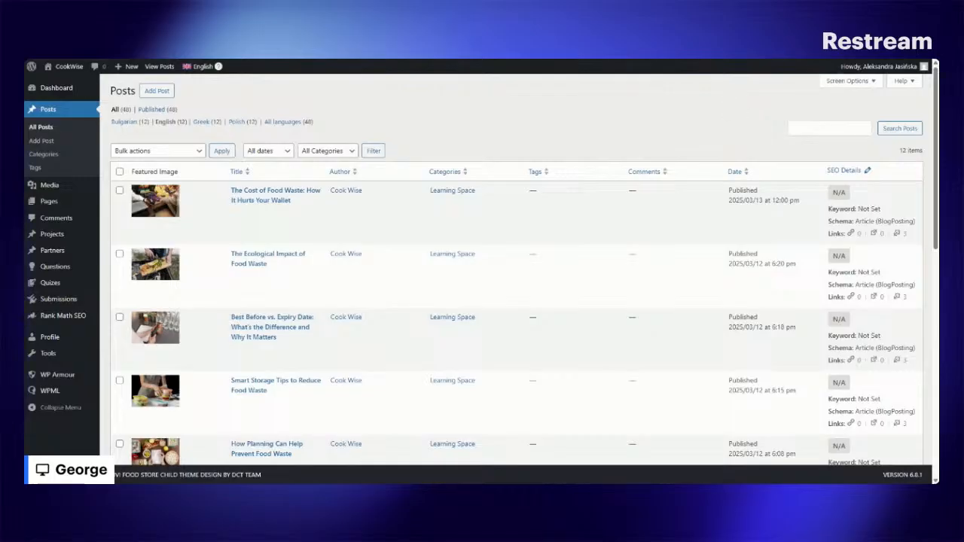
mouse_move(887, 69)
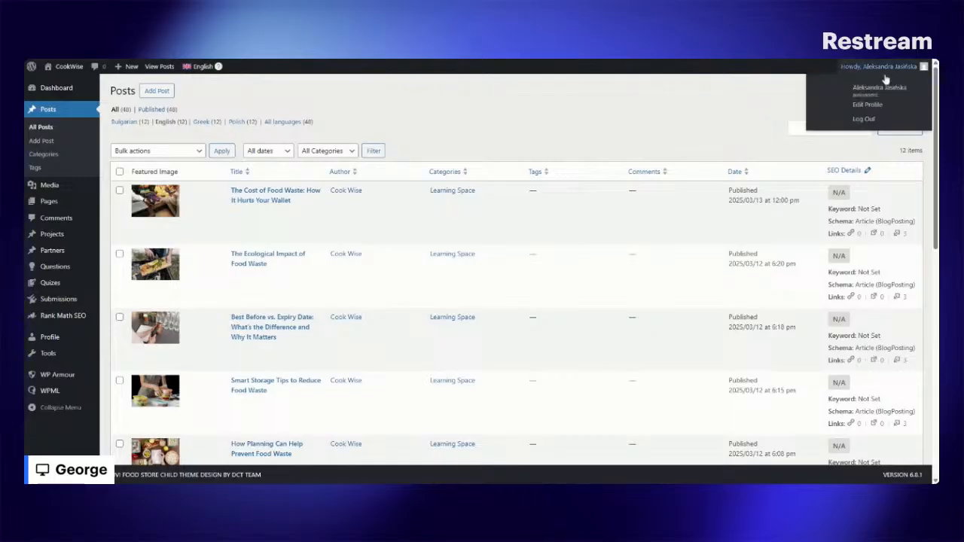
Log out and sign in with the second saved administrator login.
click(870, 122)
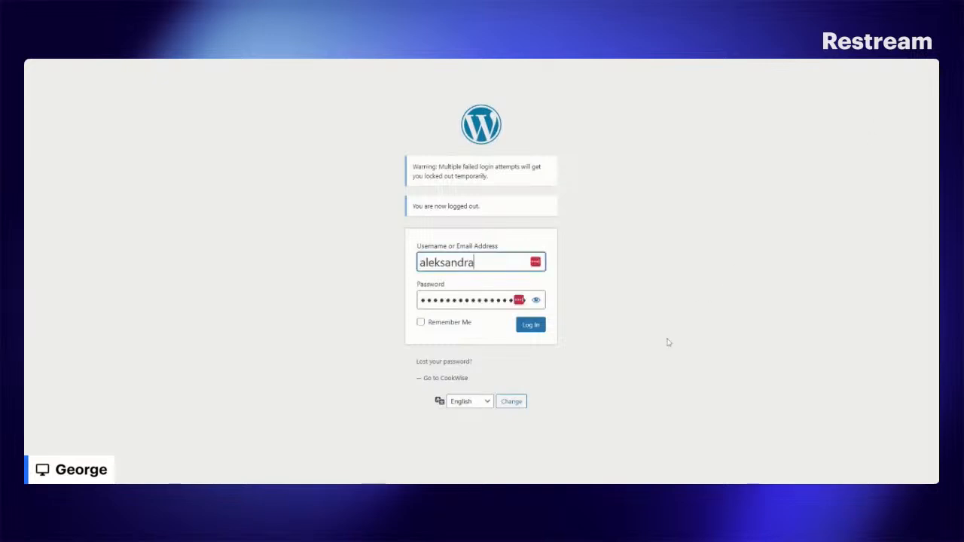
double_click(484, 263)
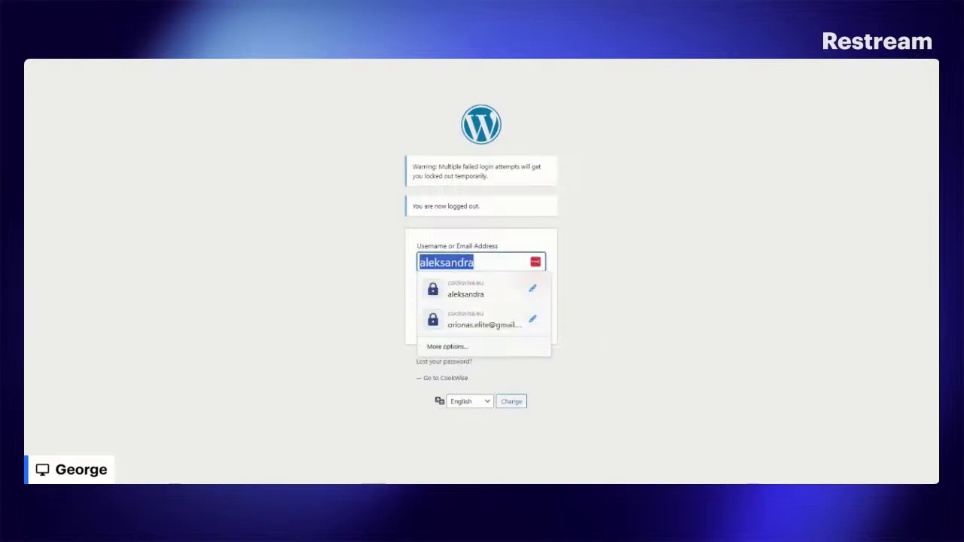
click(485, 316)
click(527, 325)
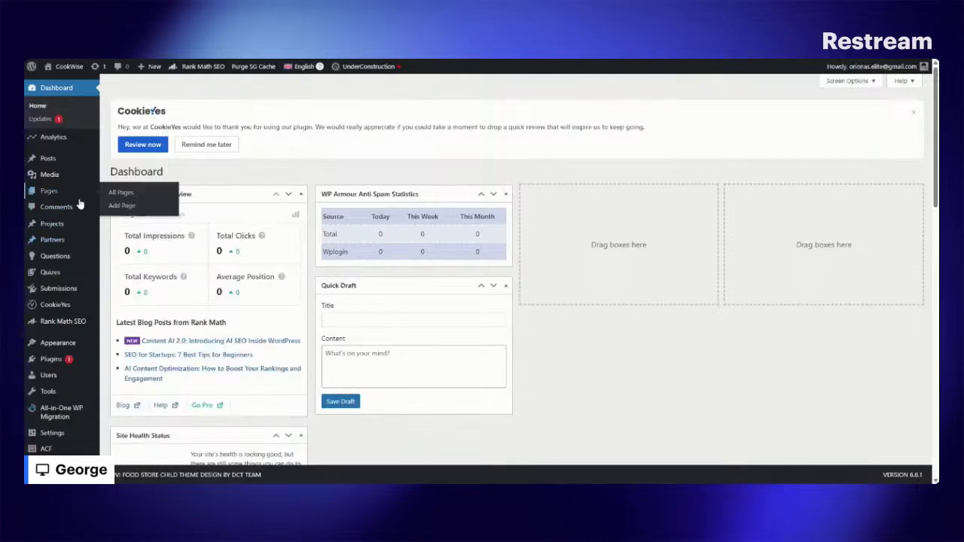
Open All Posts, now listing Rank Math SEO details for each post.
scroll(46, 317, down, 3)
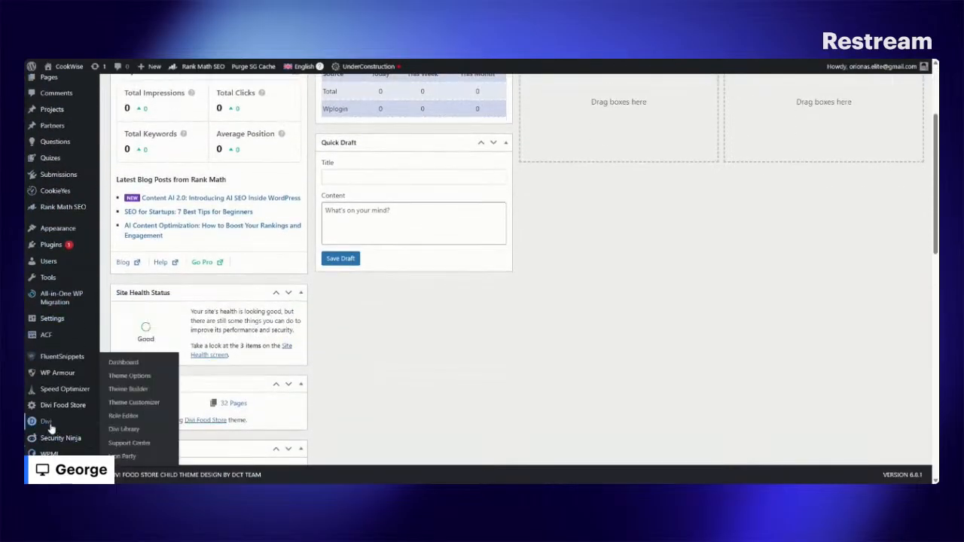
scroll(50, 380, up, 3)
mouse_move(61, 140)
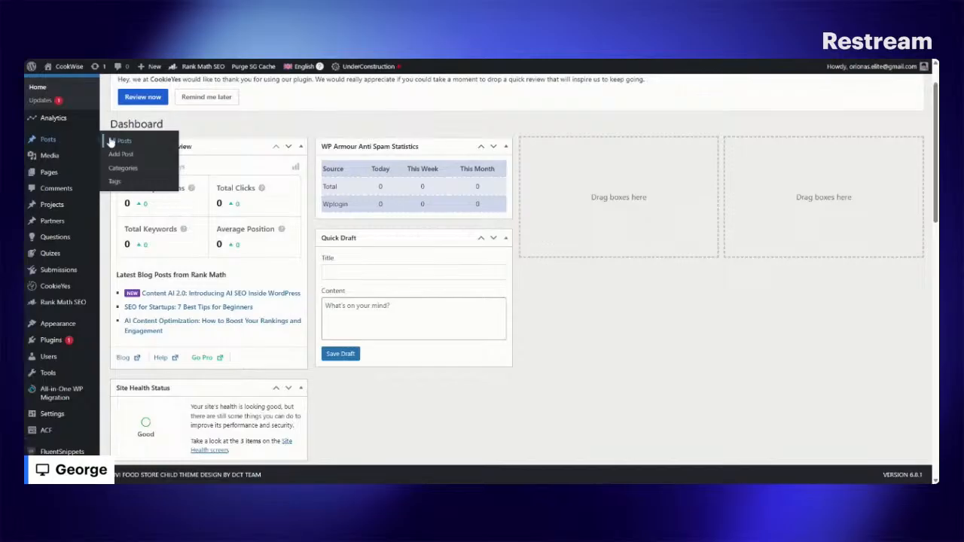
click(113, 141)
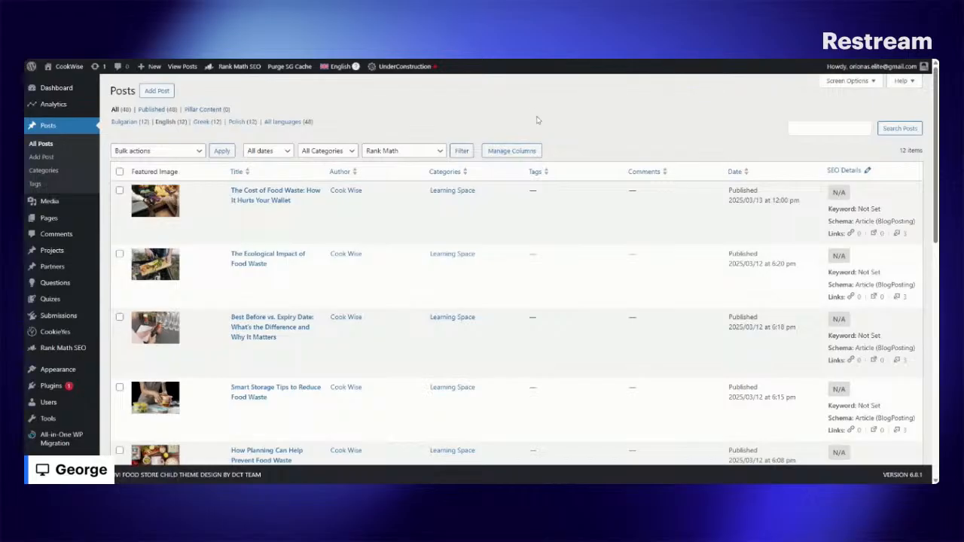
In the posts column settings, remove the Comments, SEO Details and SEO Title columns.
click(512, 151)
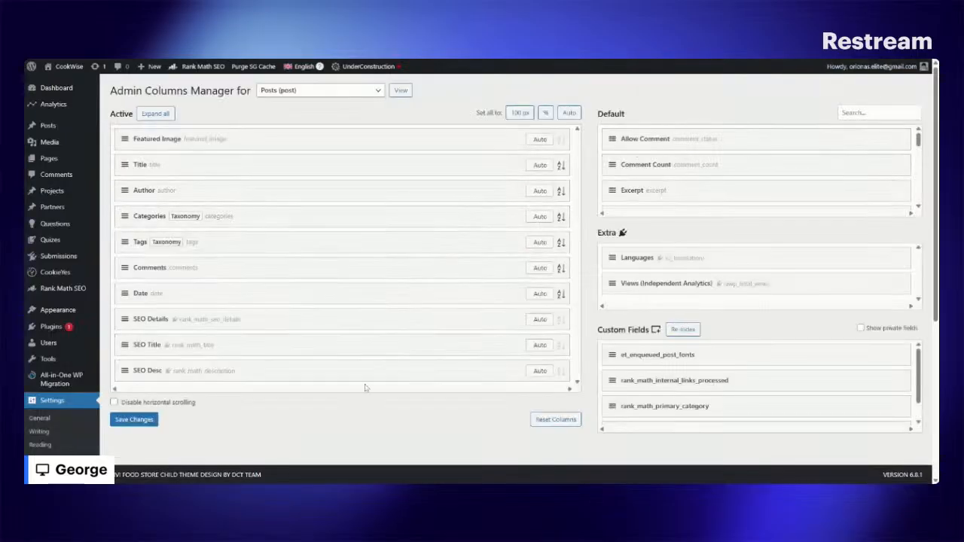
mouse_move(528, 272)
click(509, 269)
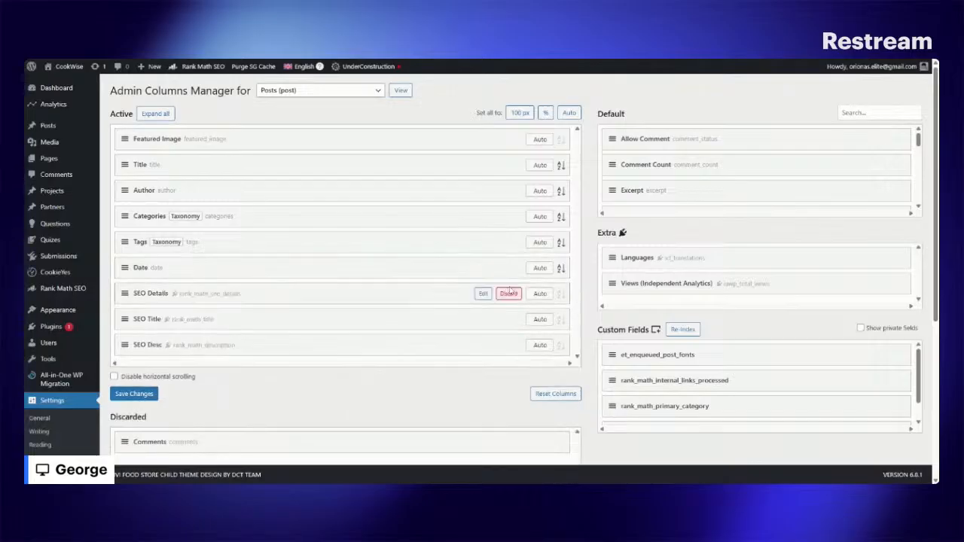
click(509, 295)
click(509, 294)
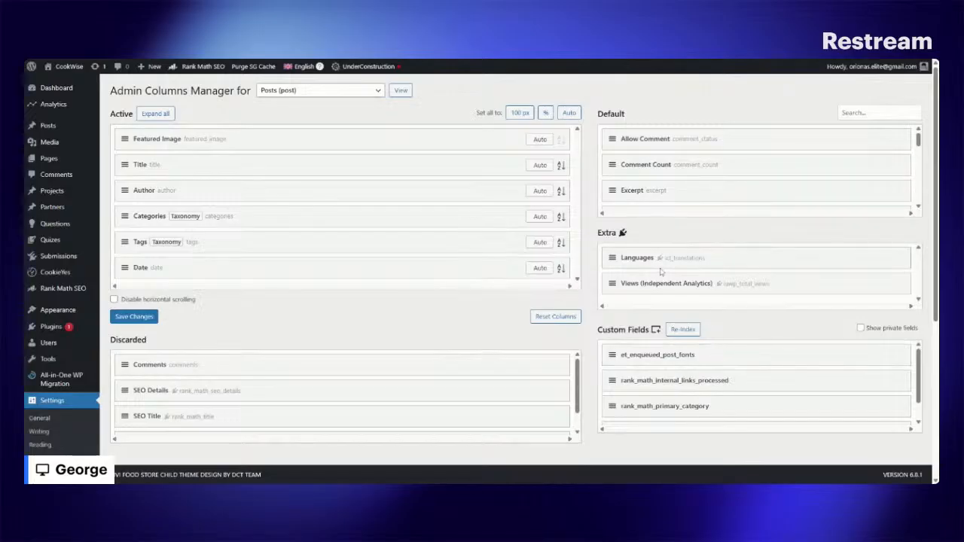
Add the Languages column, place it directly after Title, and save the changes.
drag(659, 262, 316, 220)
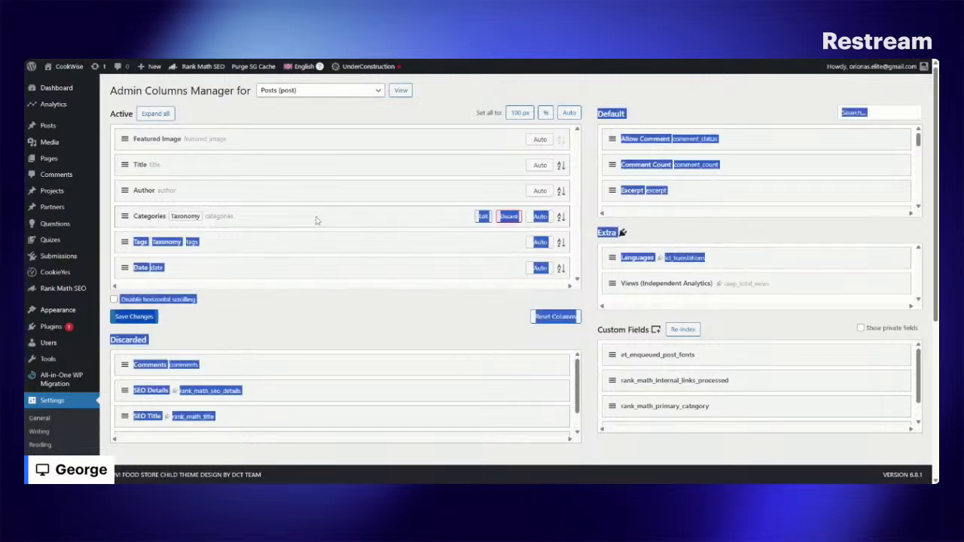
click(759, 260)
drag(611, 257, 268, 268)
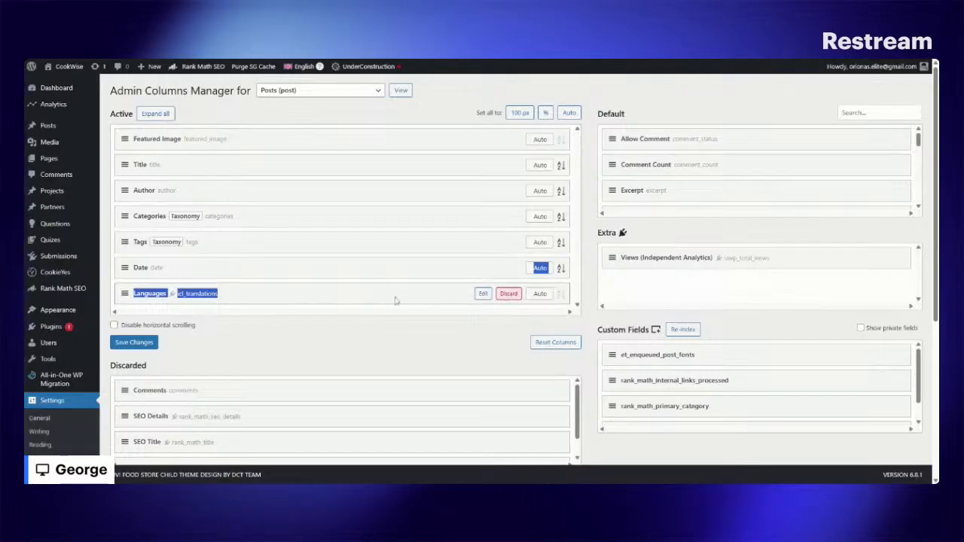
click(561, 275)
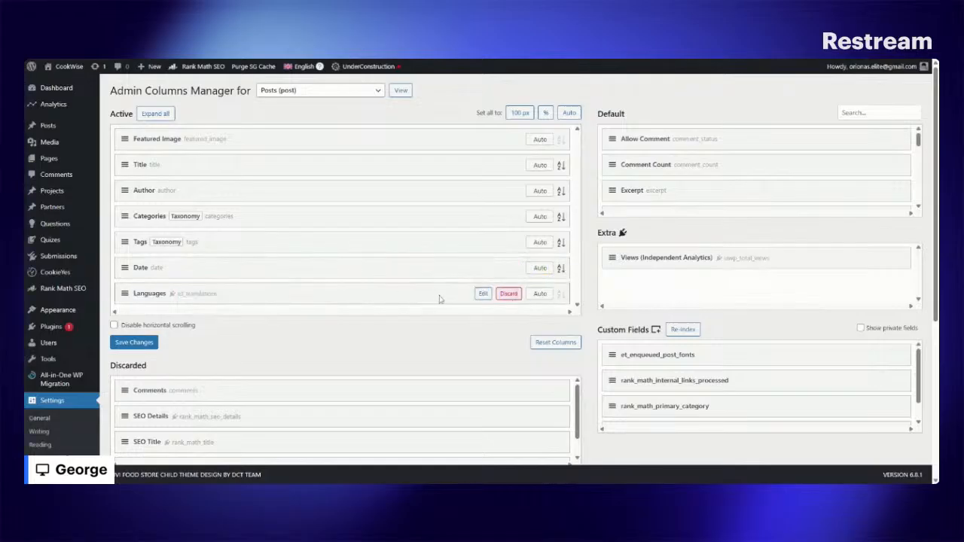
drag(124, 293, 128, 210)
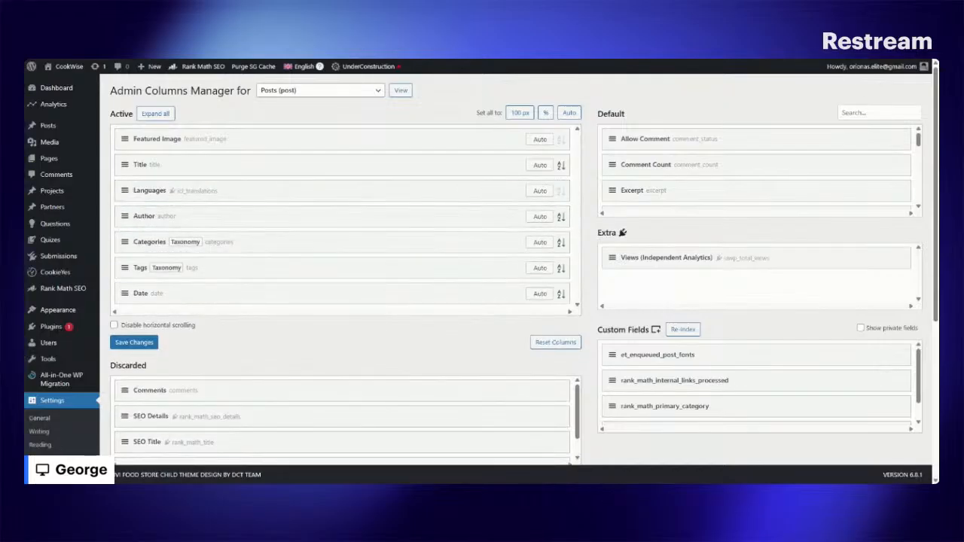
click(115, 343)
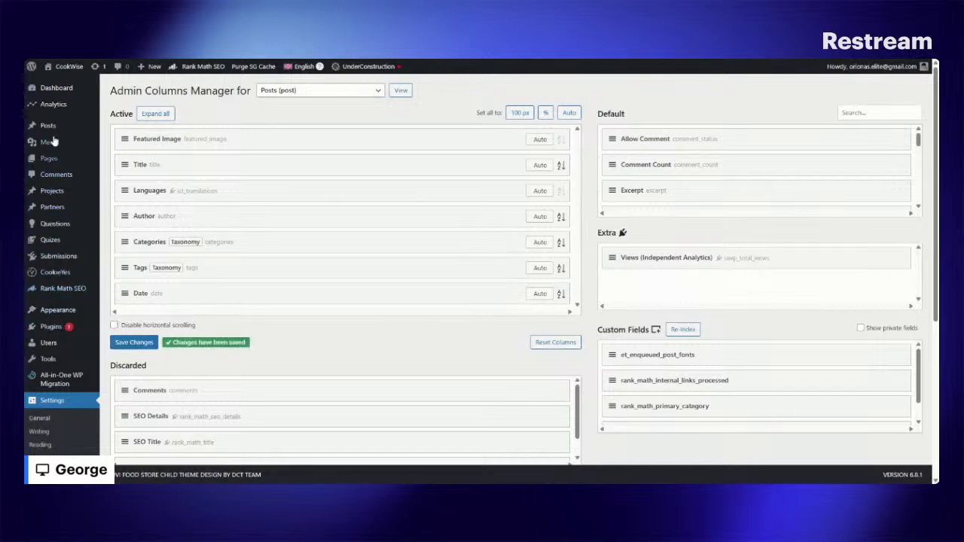
mouse_move(855, 76)
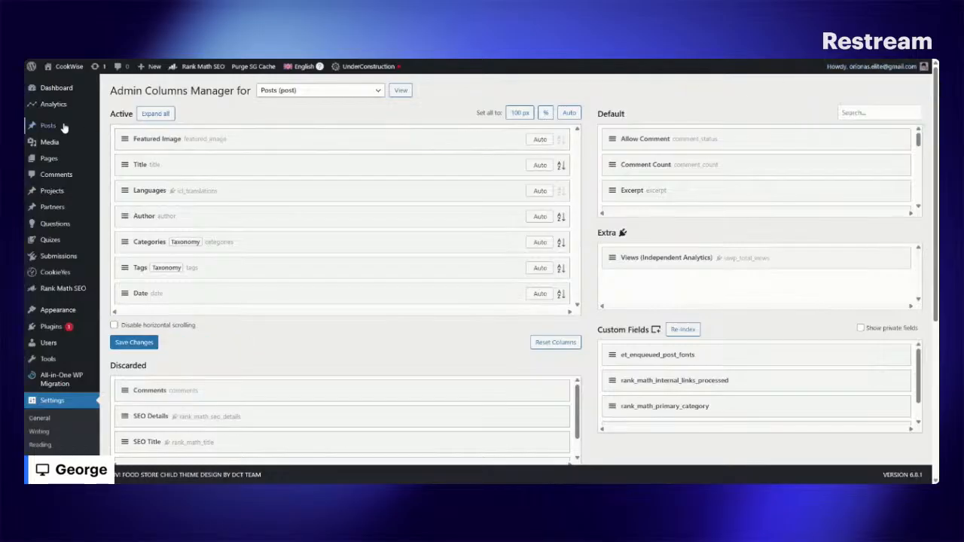
mouse_move(68, 128)
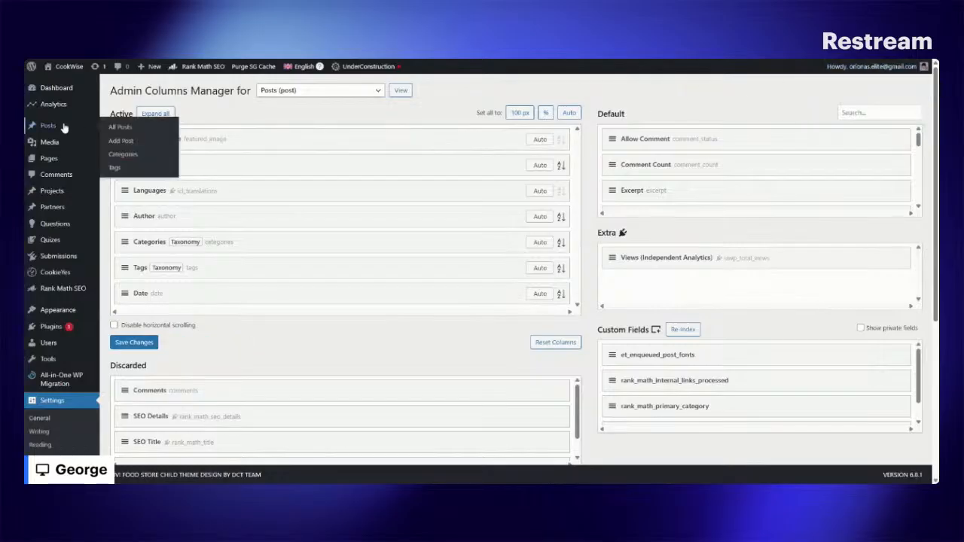
Log out of the administrator session, sign in as the other saved user, and open All Posts.
click(137, 133)
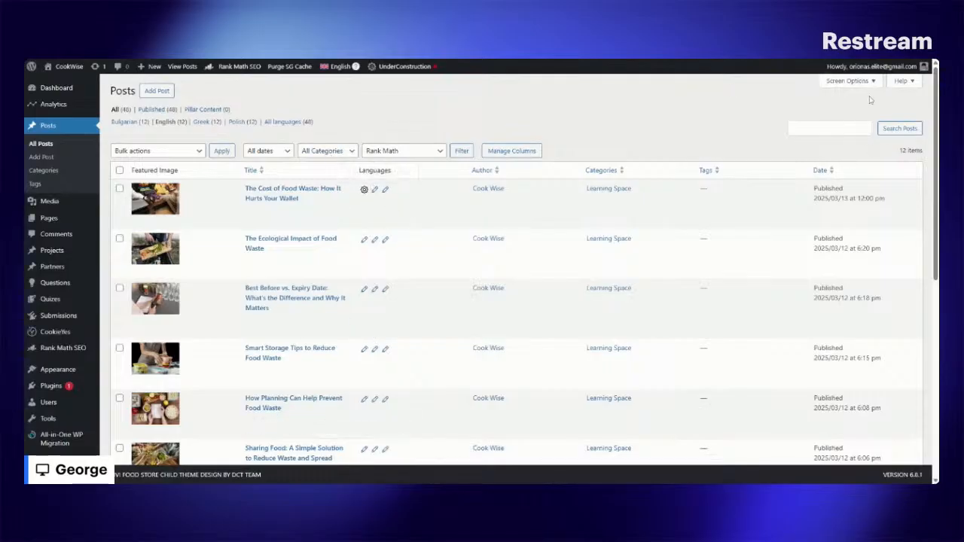
mouse_move(855, 69)
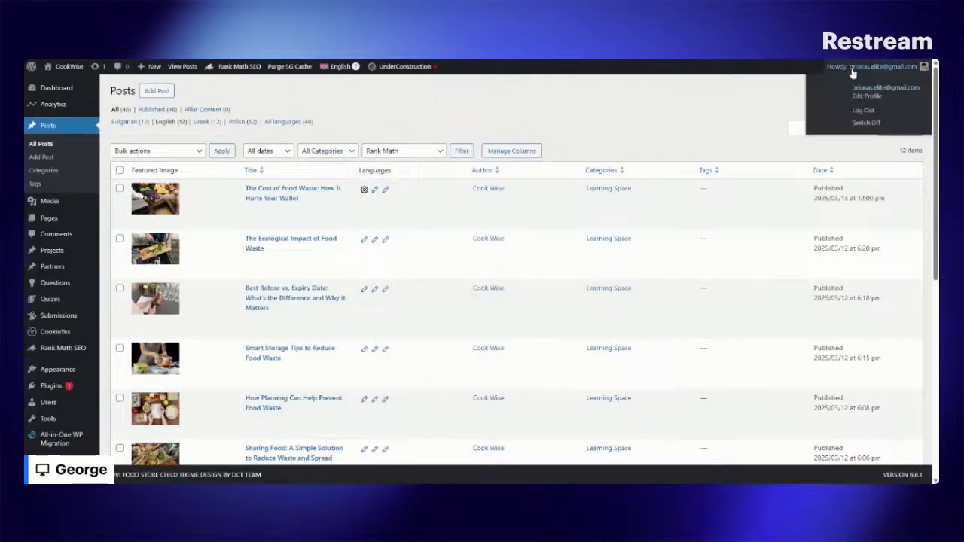
click(866, 111)
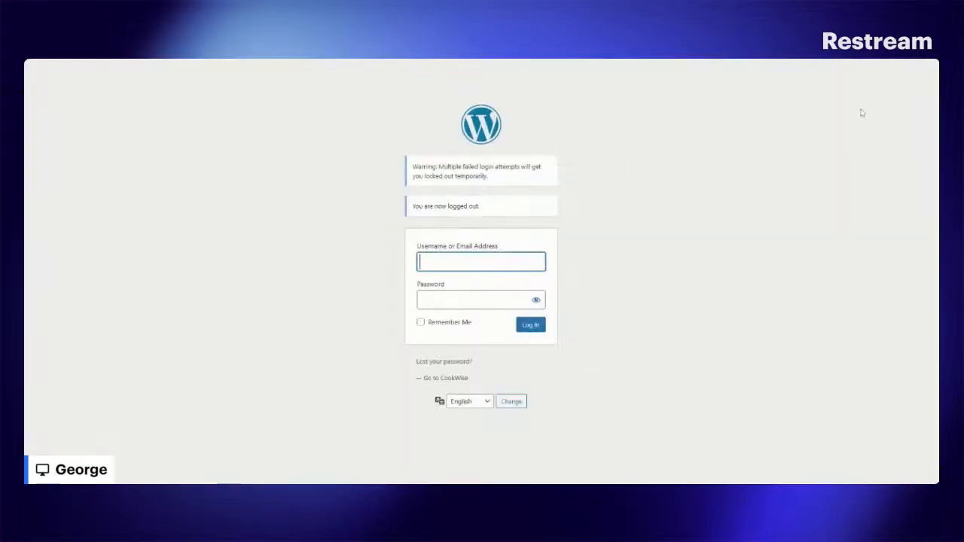
triple_click(485, 261)
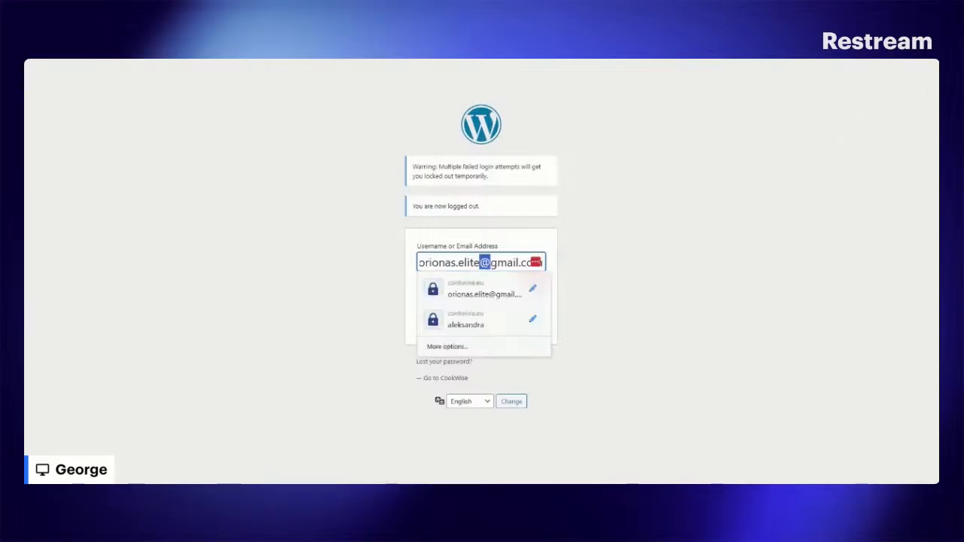
click(470, 316)
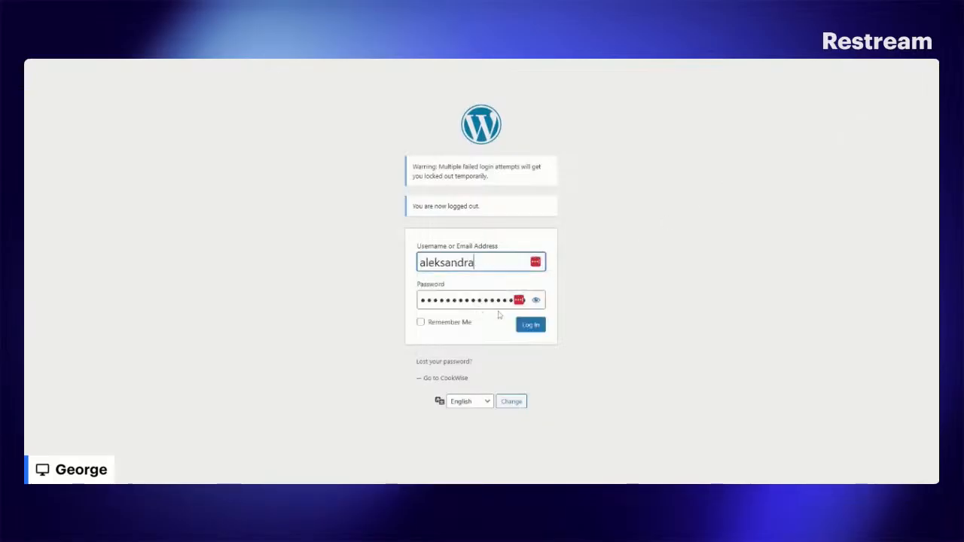
click(520, 326)
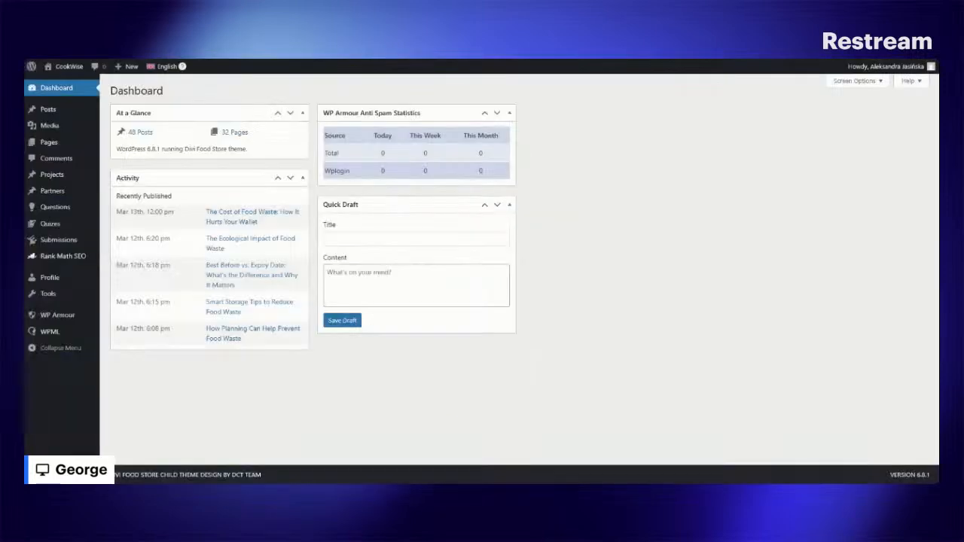
mouse_move(72, 113)
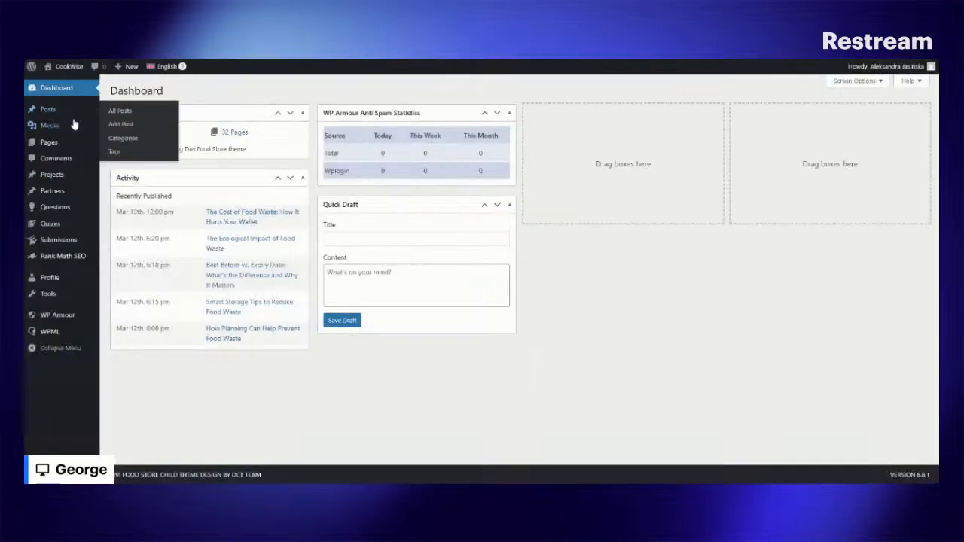
click(113, 113)
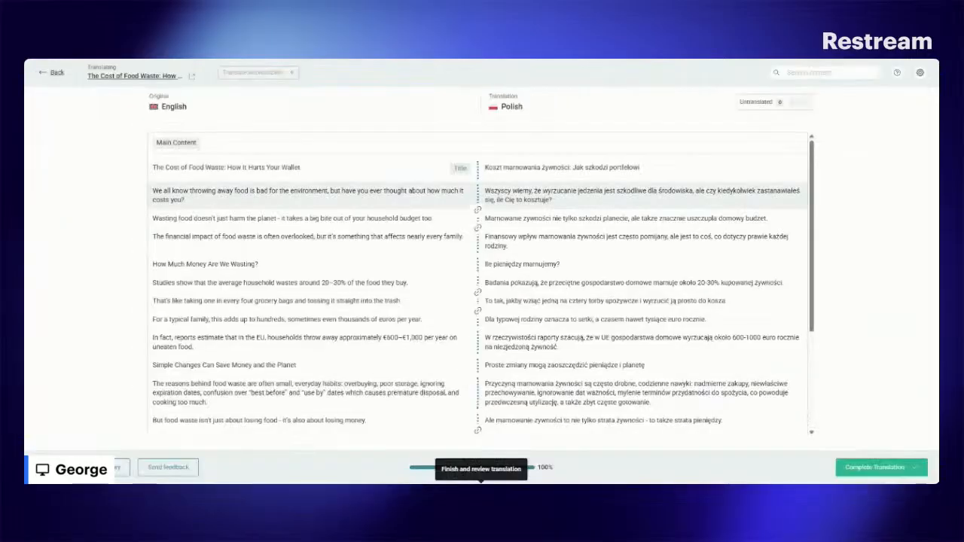
Scroll through the Polish 'The Cost of Food Waste' translation, then leave and save it to translation memory.
scroll(429, 201, down, 3)
scroll(430, 202, up, 3)
scroll(429, 201, up, 1)
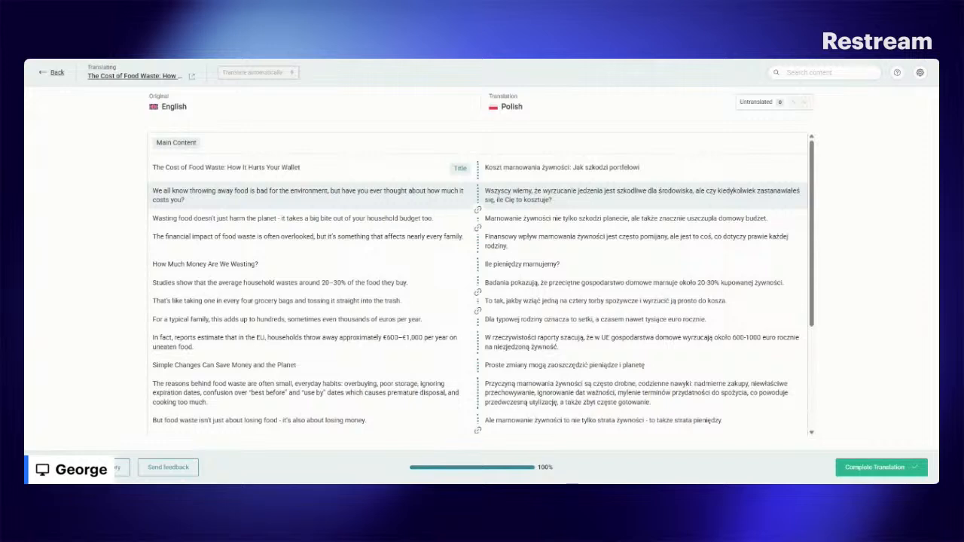
scroll(418, 215, down, 5)
scroll(418, 215, up, 5)
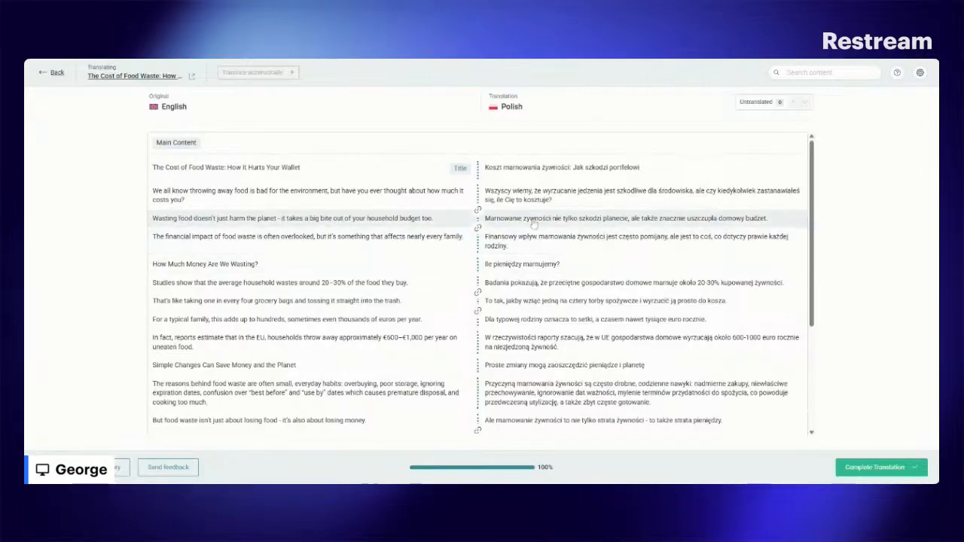
scroll(531, 223, down, 5)
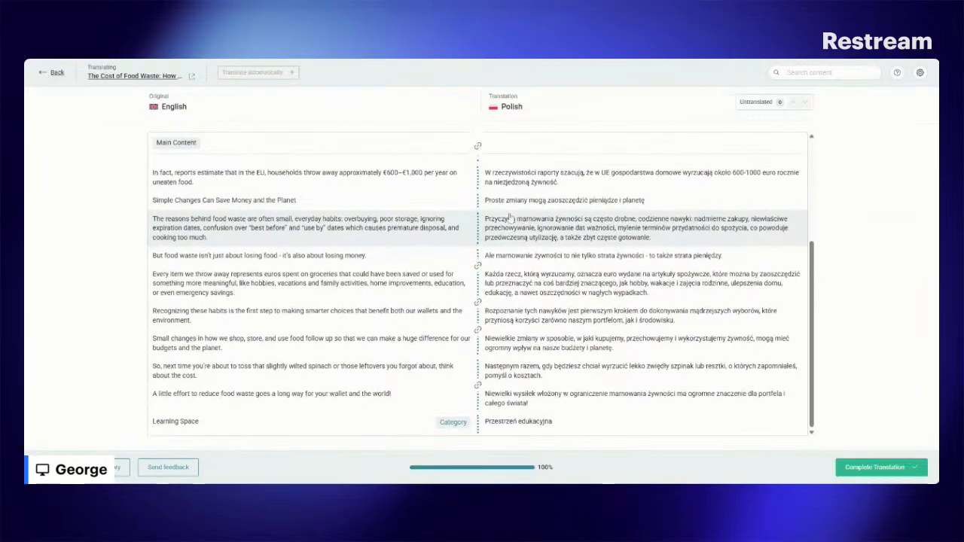
click(50, 73)
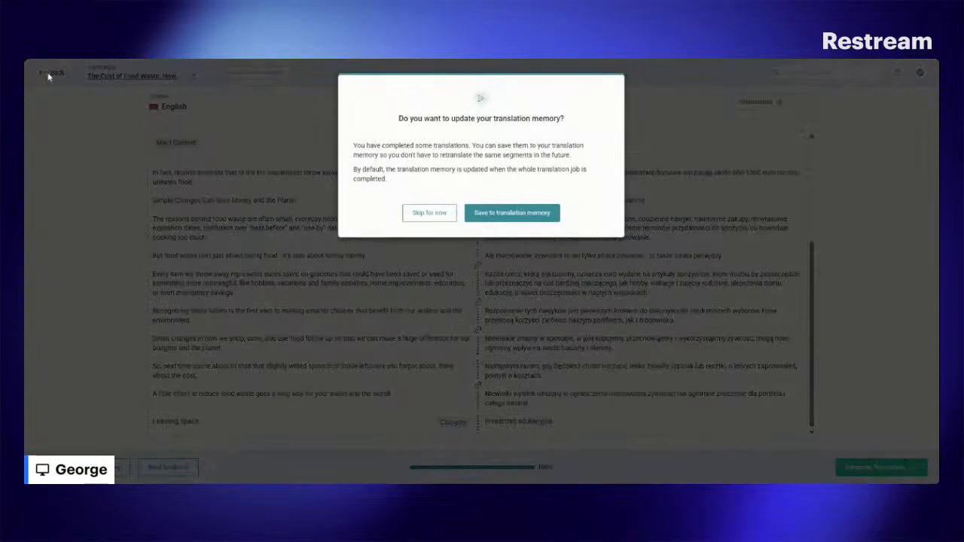
click(508, 214)
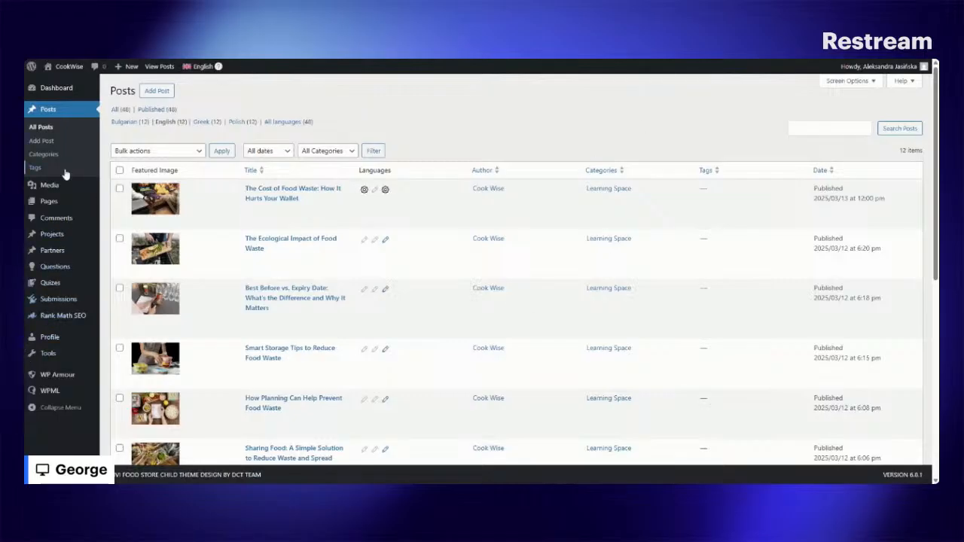
From the All Pages list, open the Polish translation of the Partners page.
mouse_move(50, 202)
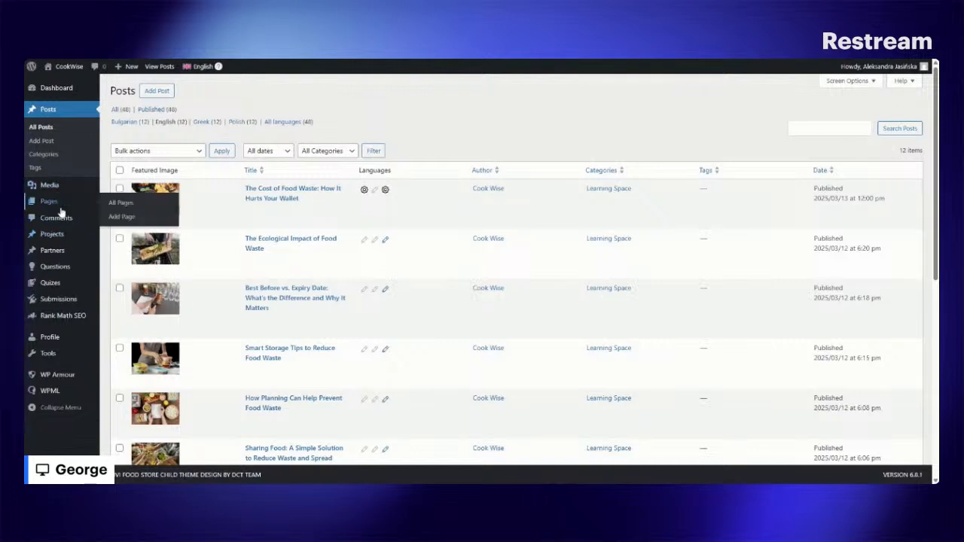
click(111, 203)
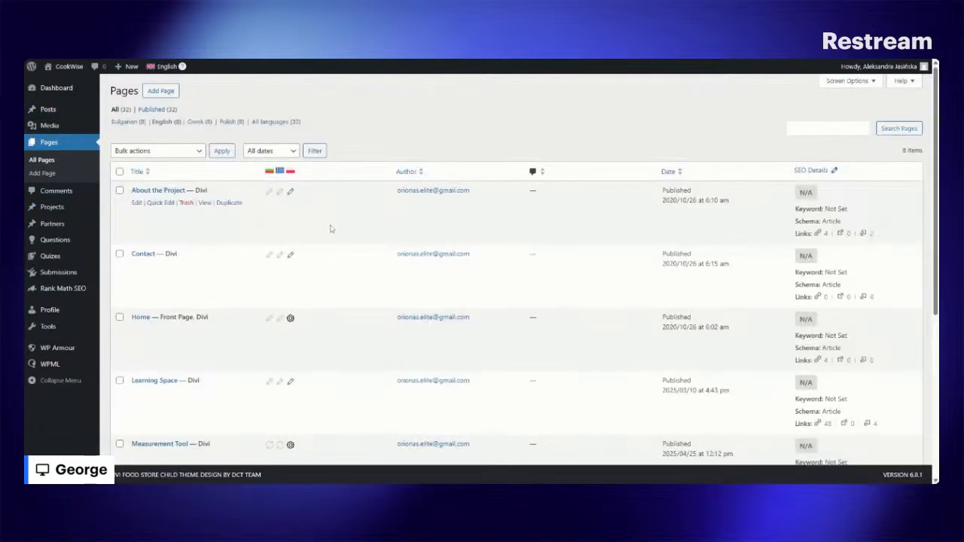
scroll(322, 279, down, 2)
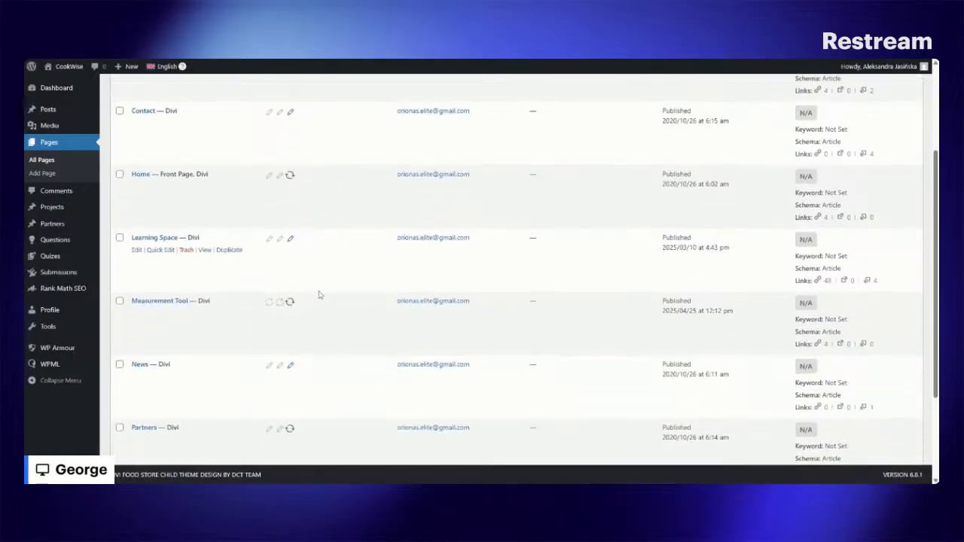
scroll(318, 295, down, 2)
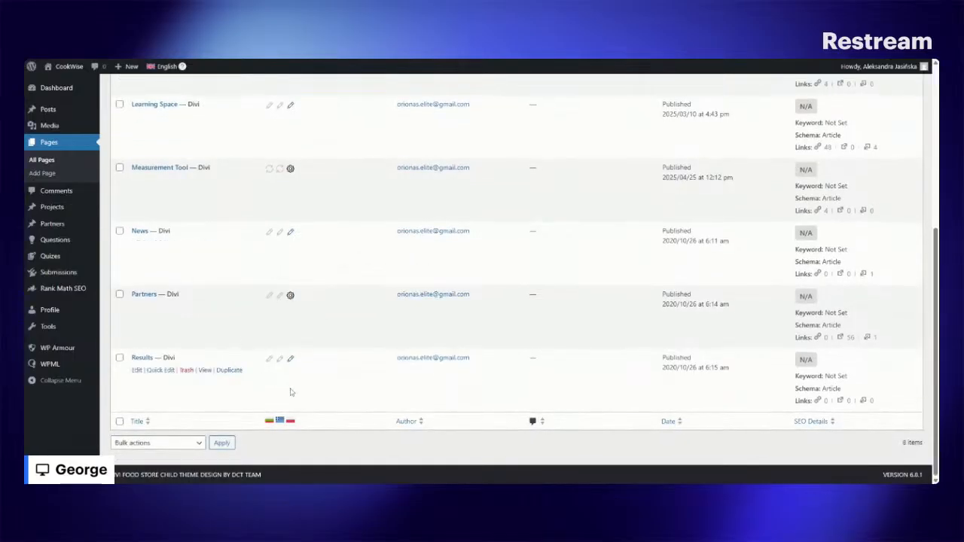
click(290, 295)
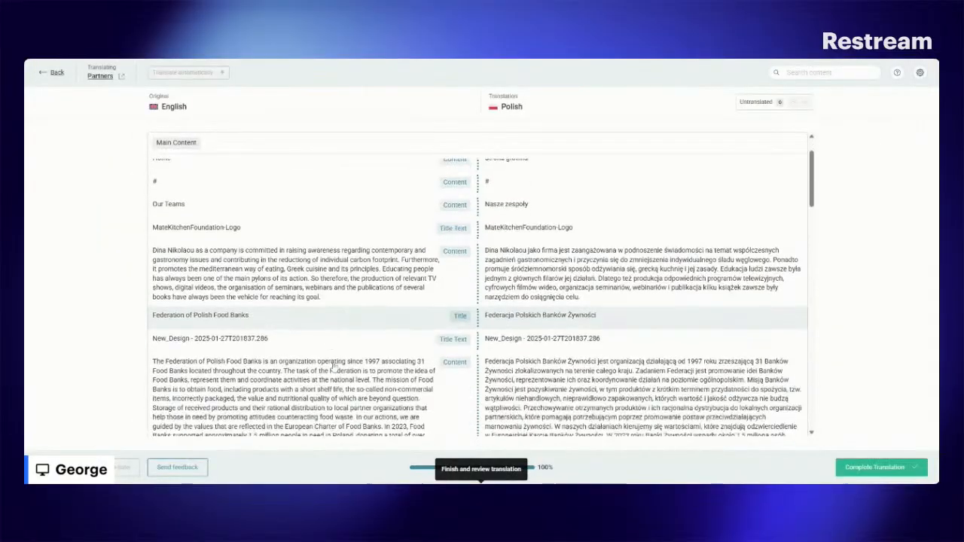
Scroll through the 100% Partners Polish translation and go back to Pages.
scroll(331, 366, down, 20)
scroll(335, 364, down, 10)
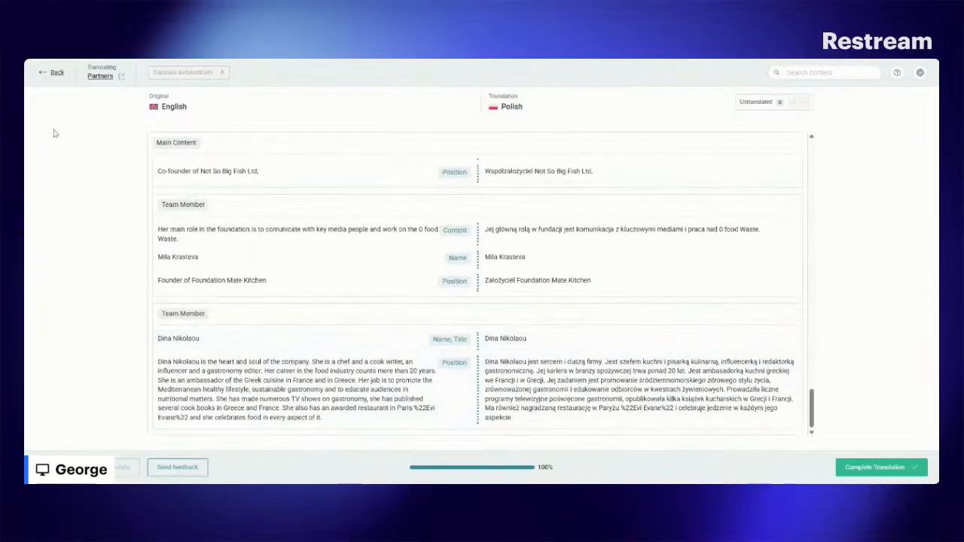
click(56, 75)
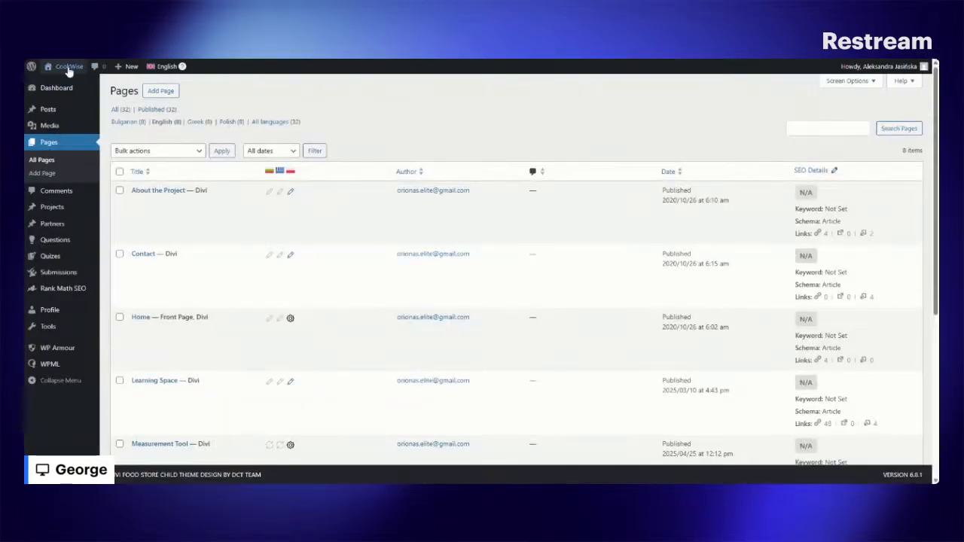
Visit the live CookWise site and switch its homepage to Polish via the header flag.
mouse_move(68, 72)
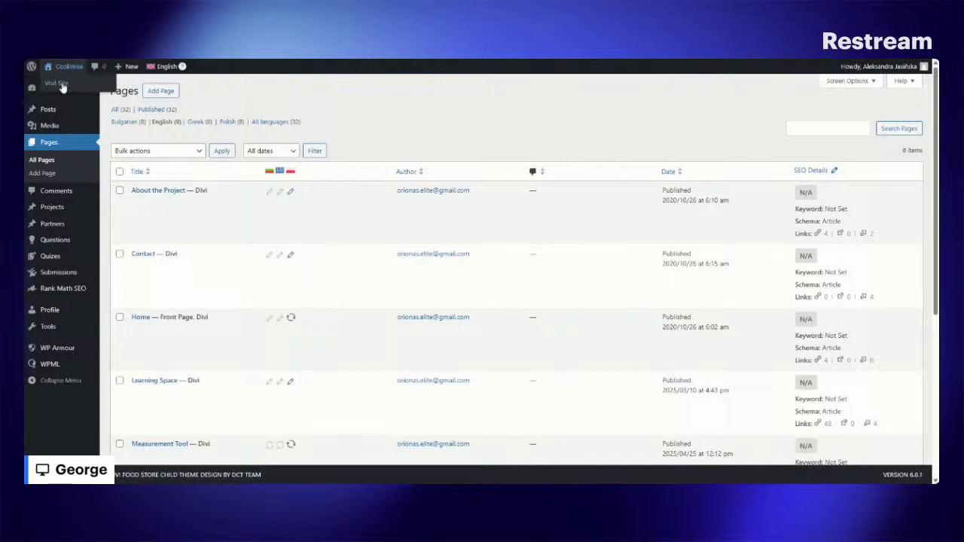
click(62, 87)
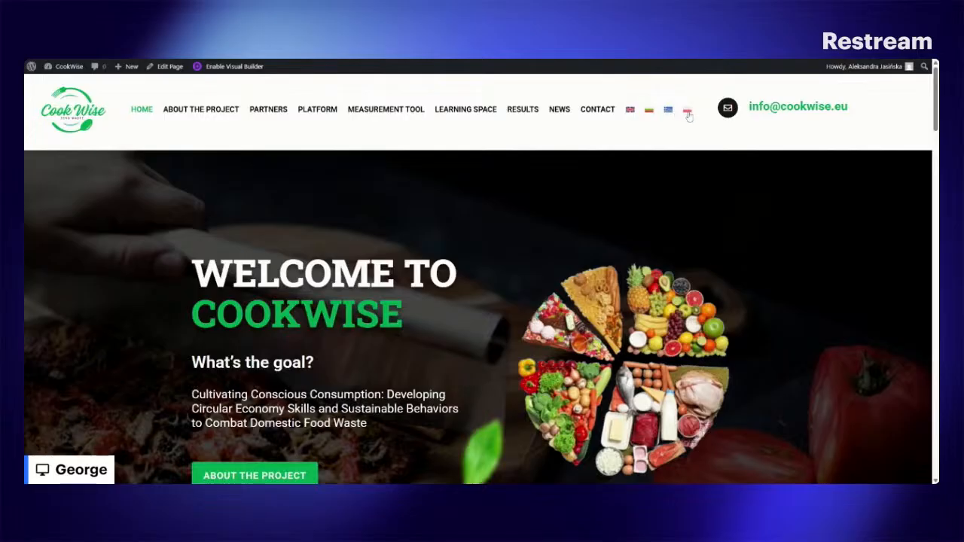
click(687, 113)
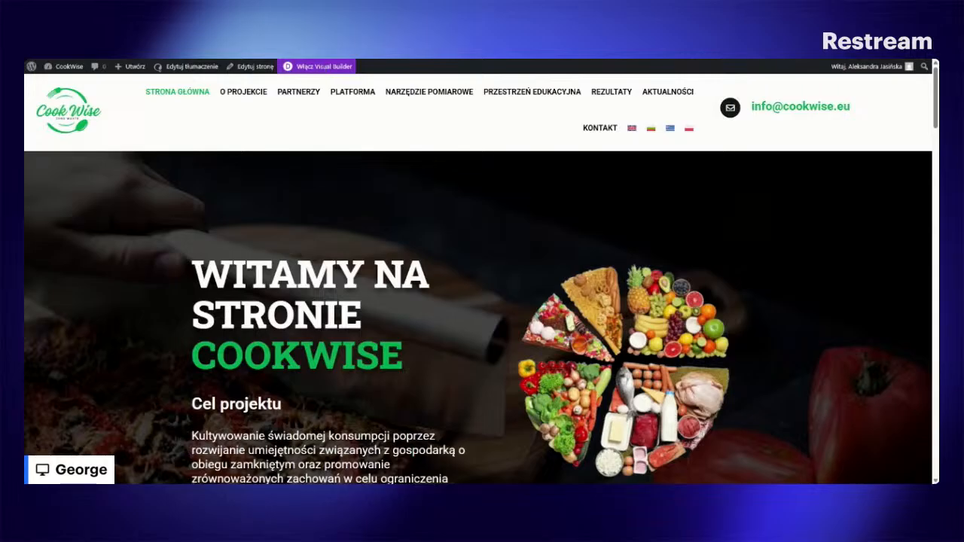
click(317, 66)
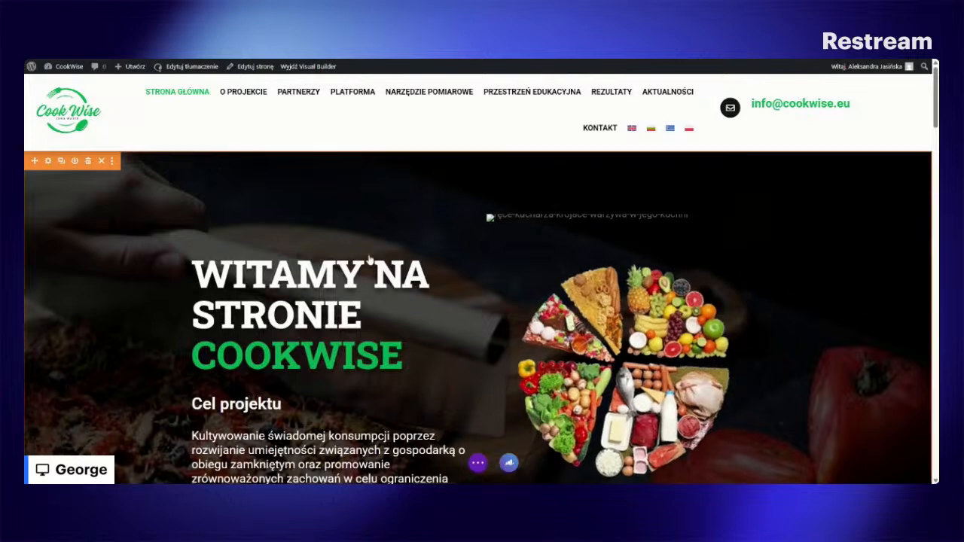
mouse_move(277, 320)
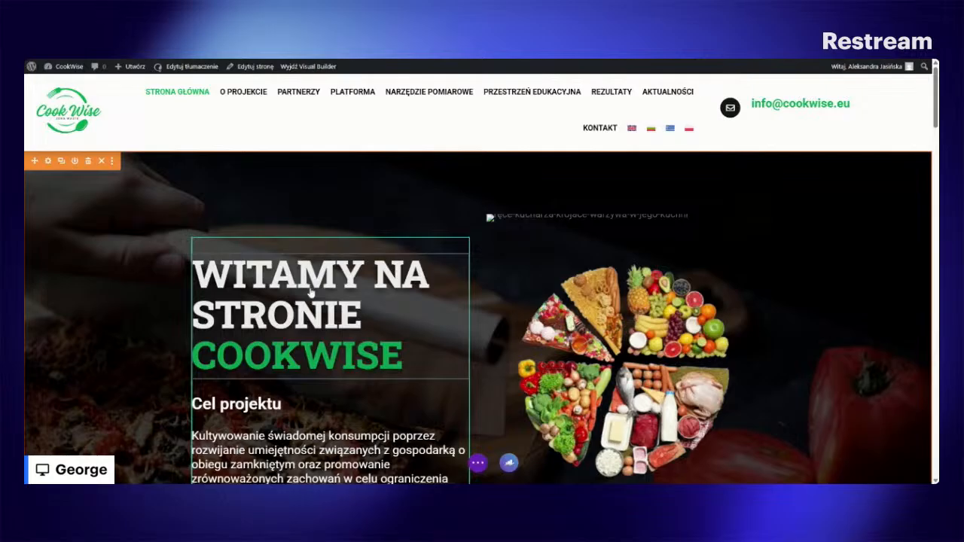
mouse_move(310, 291)
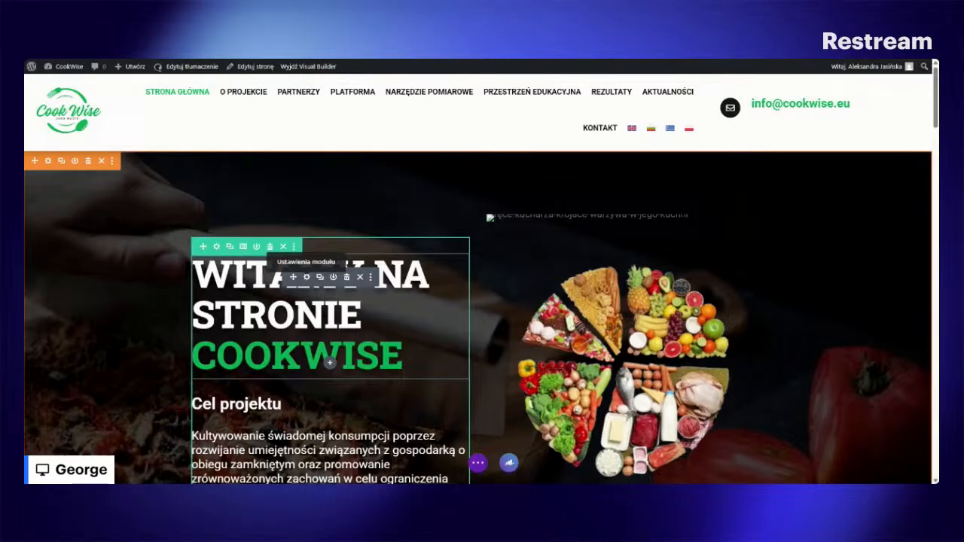
click(306, 278)
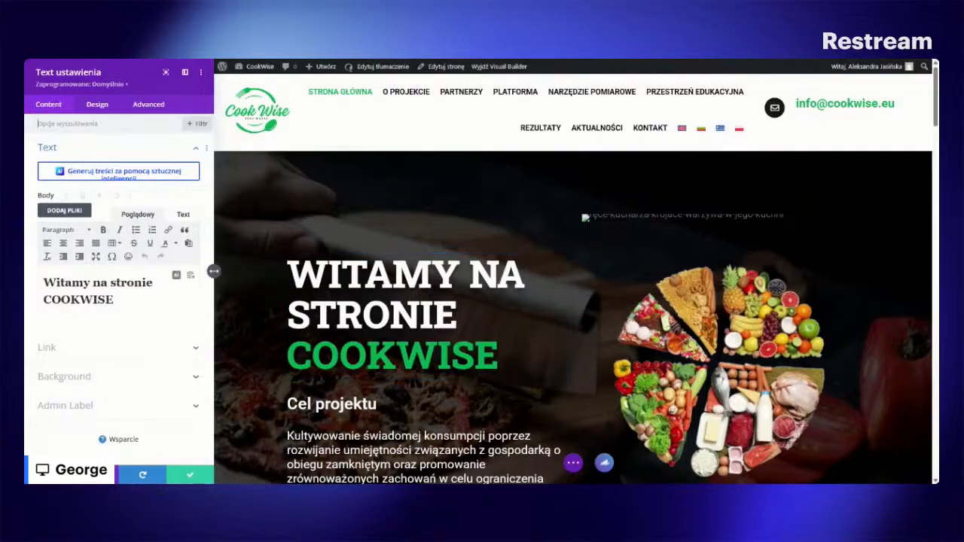
double_click(142, 283)
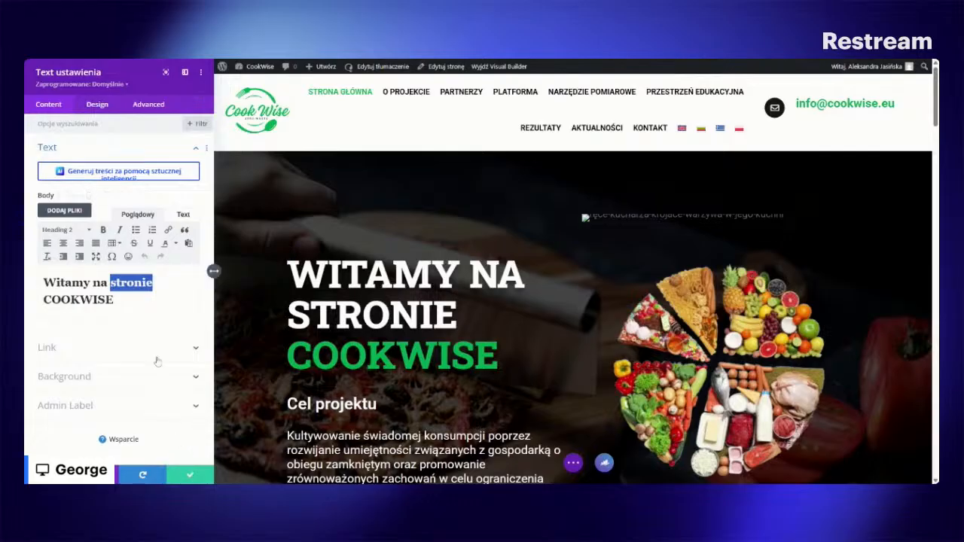
click(115, 300)
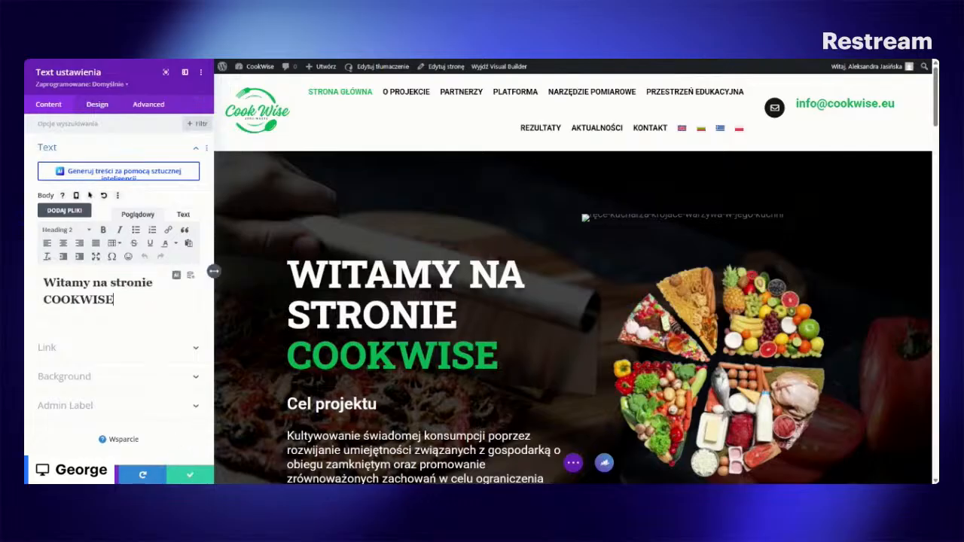
text(jajjajaj)
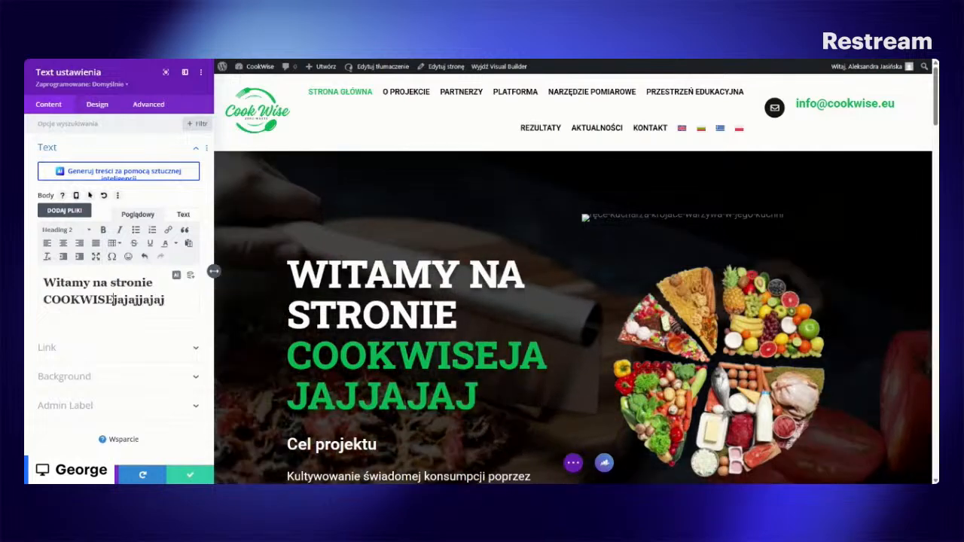
key(shift+End)
text(h)
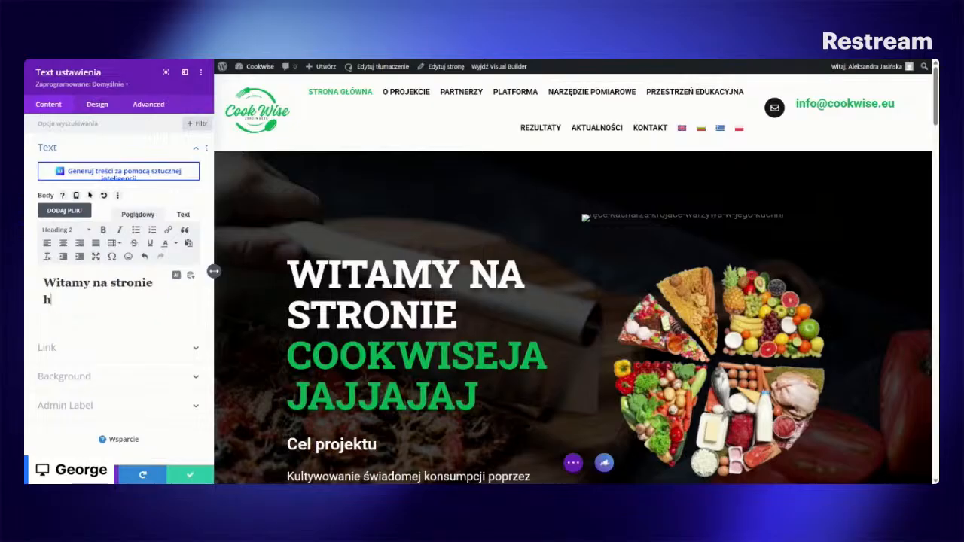
text(jshsjshjs)
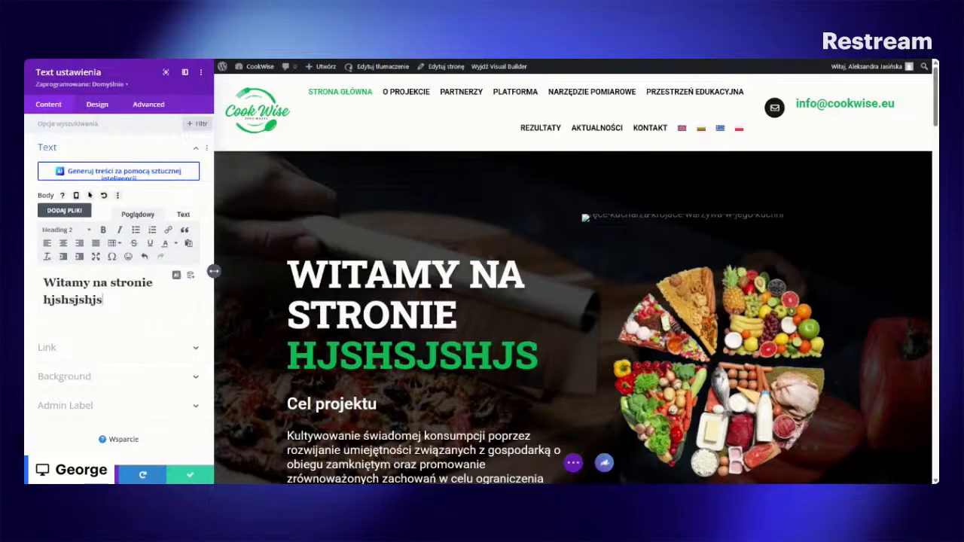
key(ctrl+z)
key(ctrl+z)
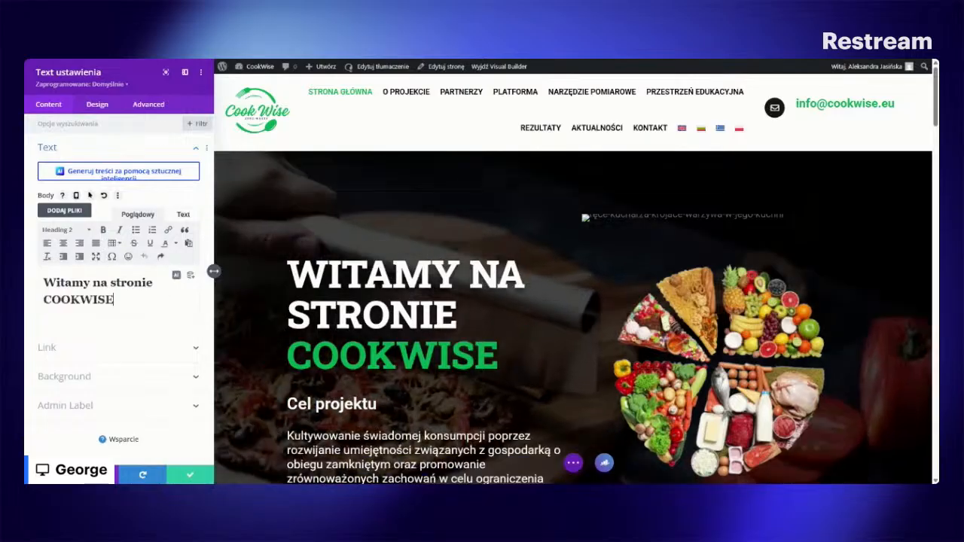
click(188, 477)
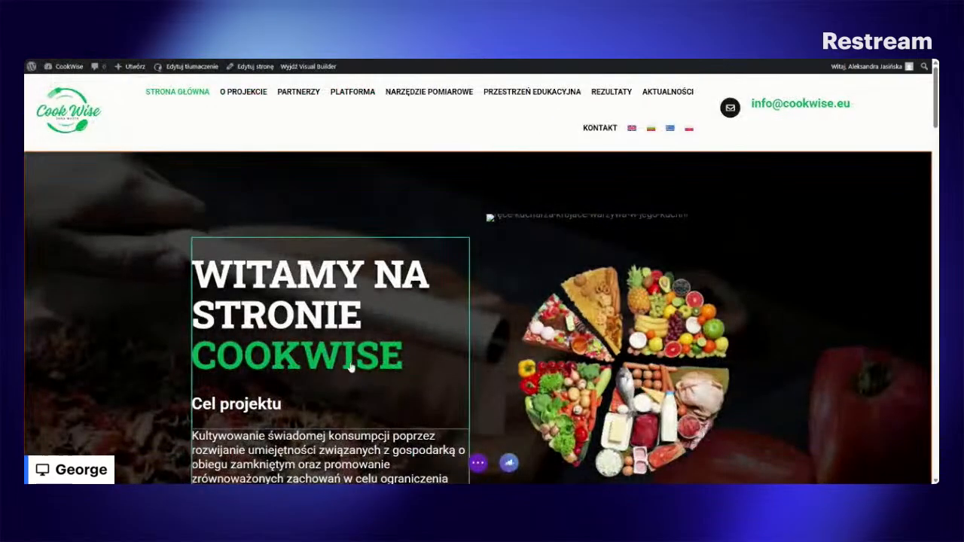
scroll(355, 335, down, 1)
scroll(357, 331, down, 3)
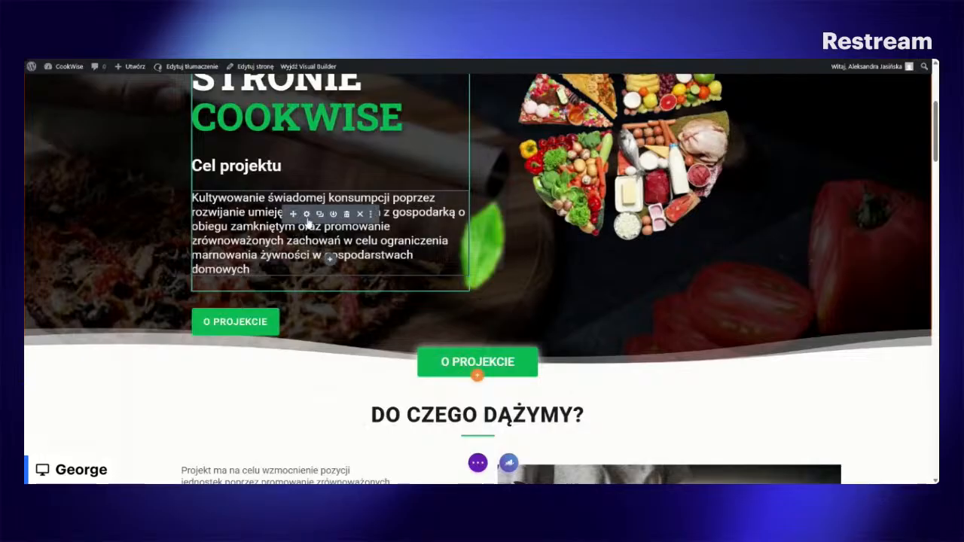
click(307, 215)
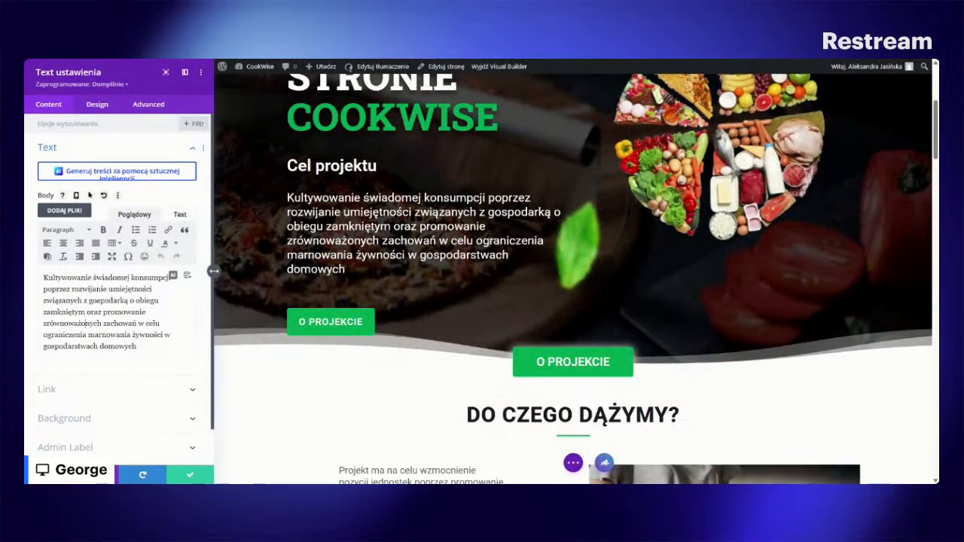
key(ctrl+a)
scroll(280, 323, down, 4)
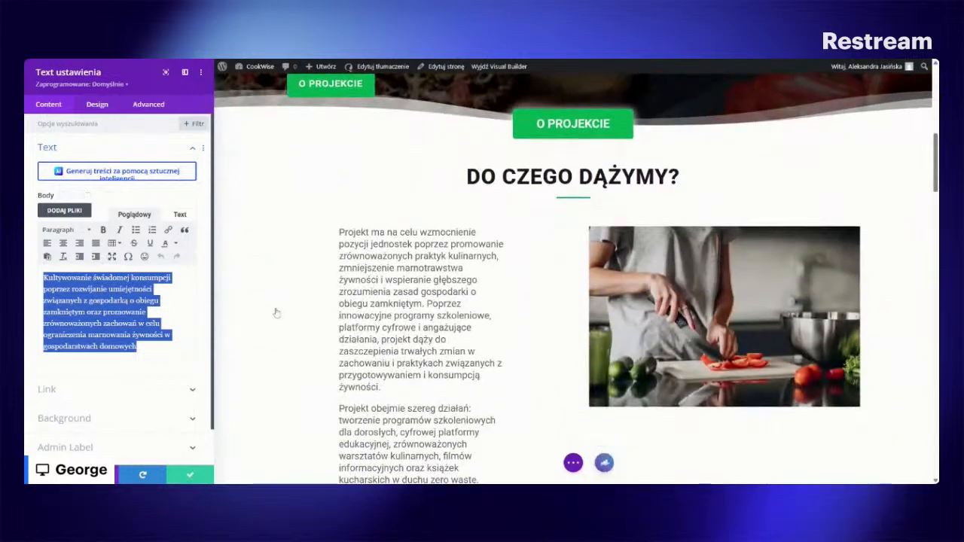
scroll(276, 313, down, 4)
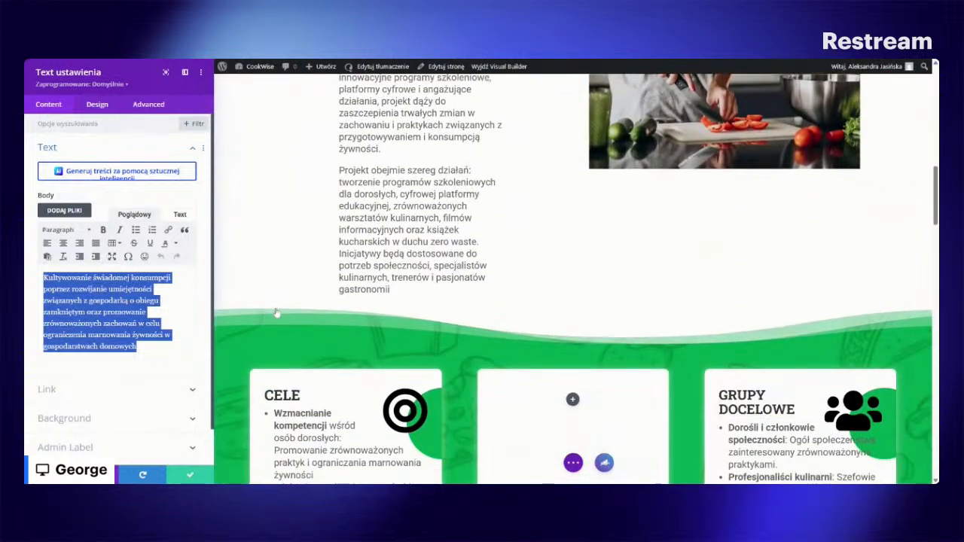
scroll(276, 313, down, 5)
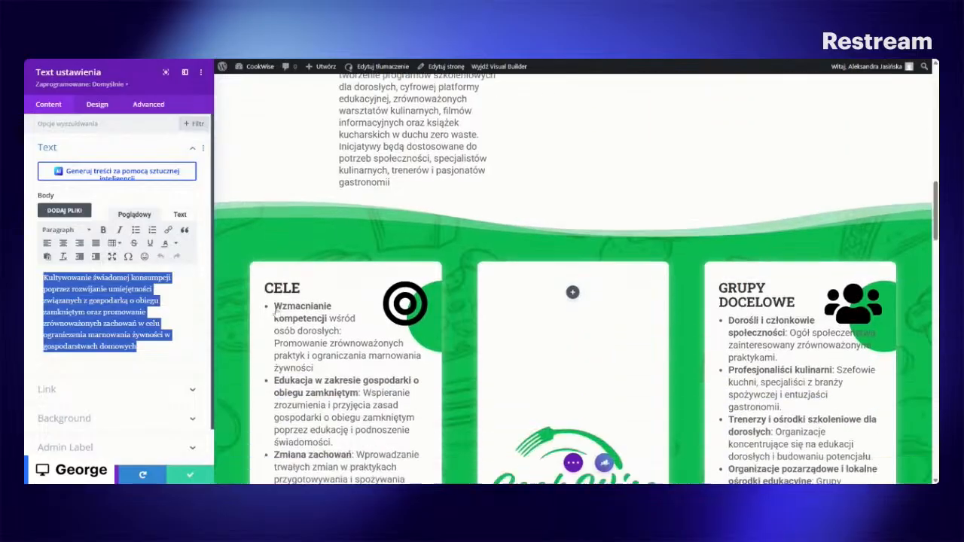
scroll(275, 312, down, 6)
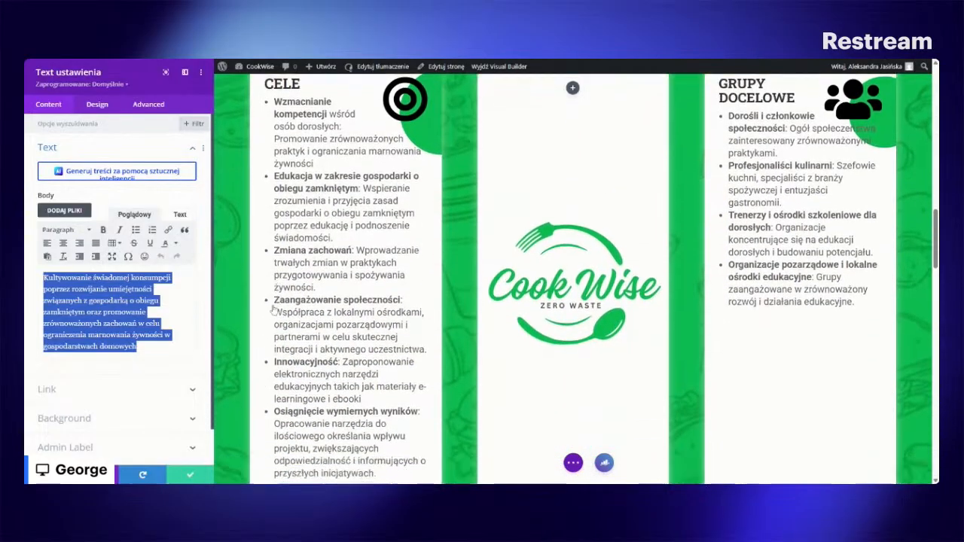
scroll(273, 305, down, 6)
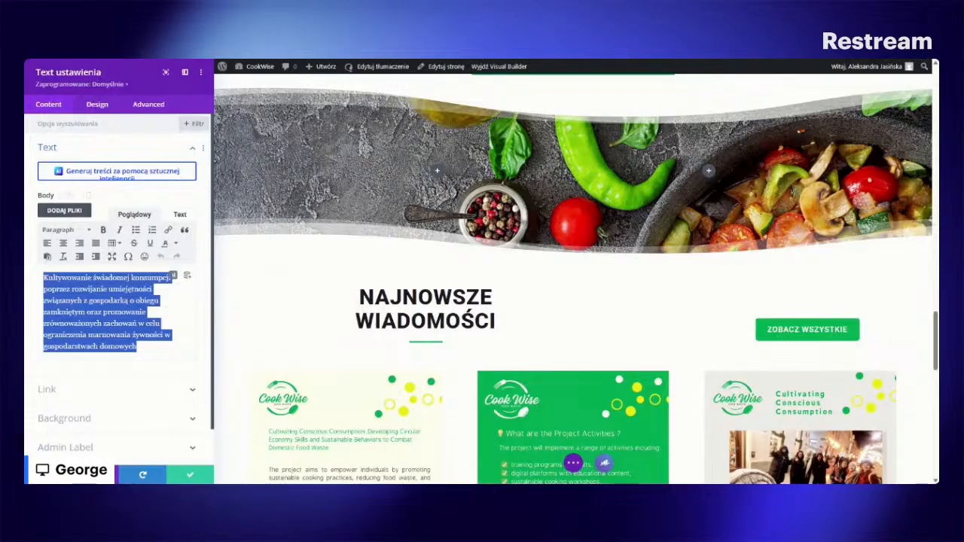
click(177, 476)
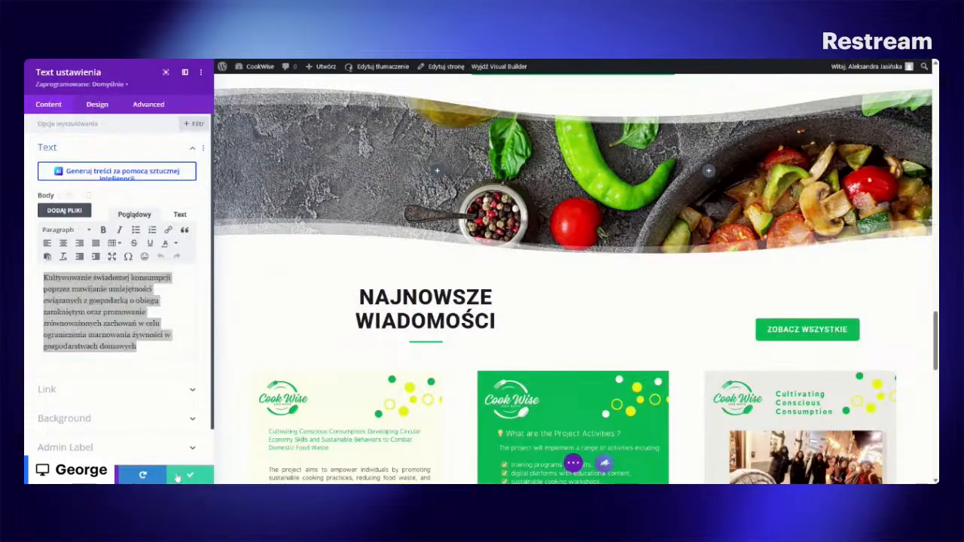
scroll(321, 238, down, 5)
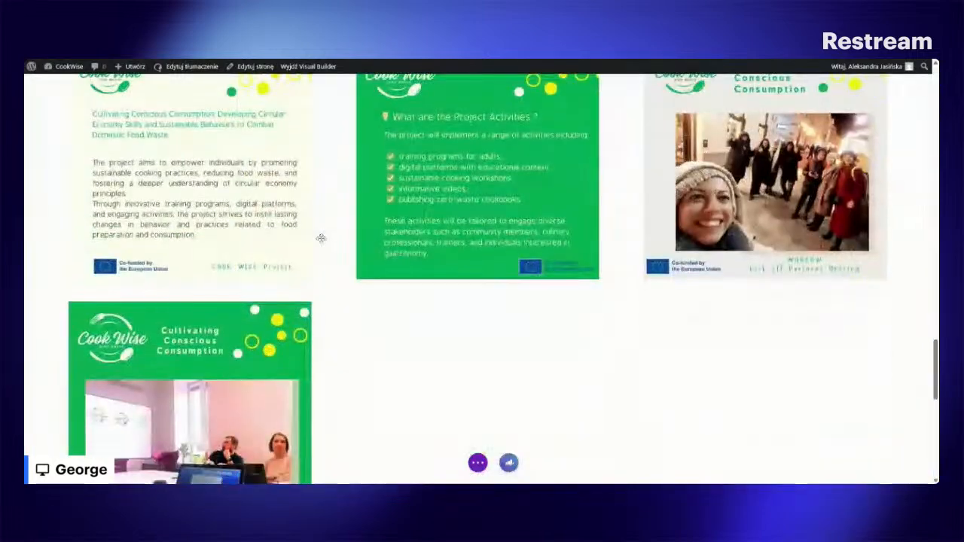
scroll(311, 247, down, 5)
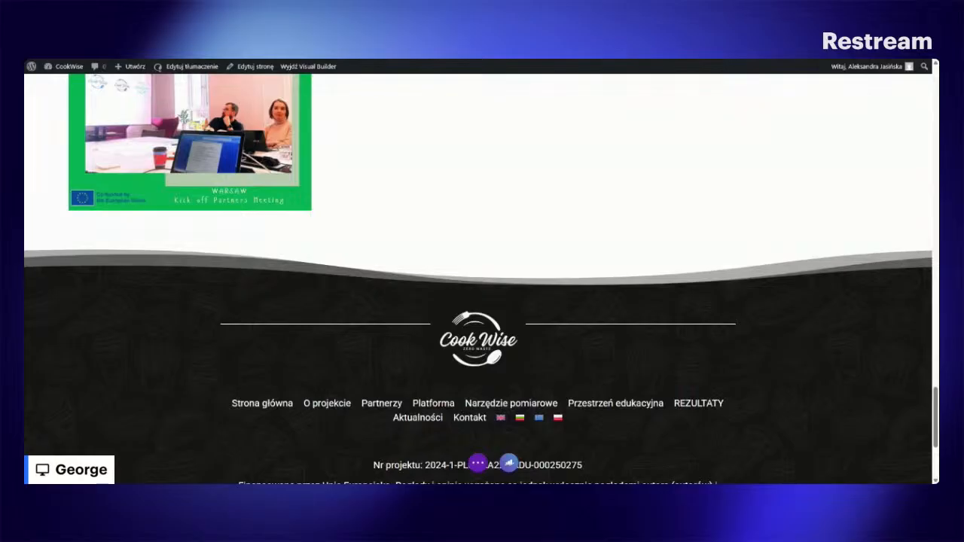
Discard changes and exit the Visual Builder, then scroll down to the Partnerzy współpracujący section.
click(316, 67)
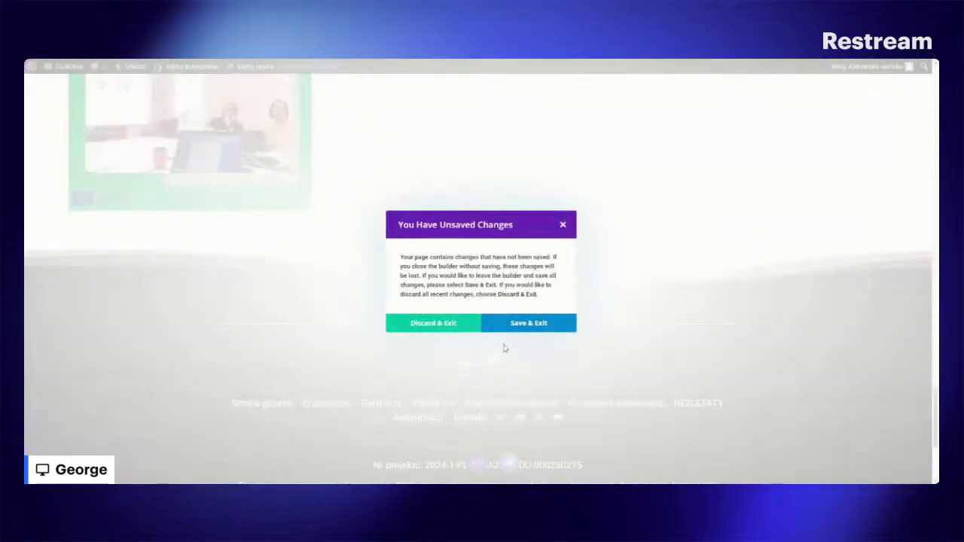
click(440, 329)
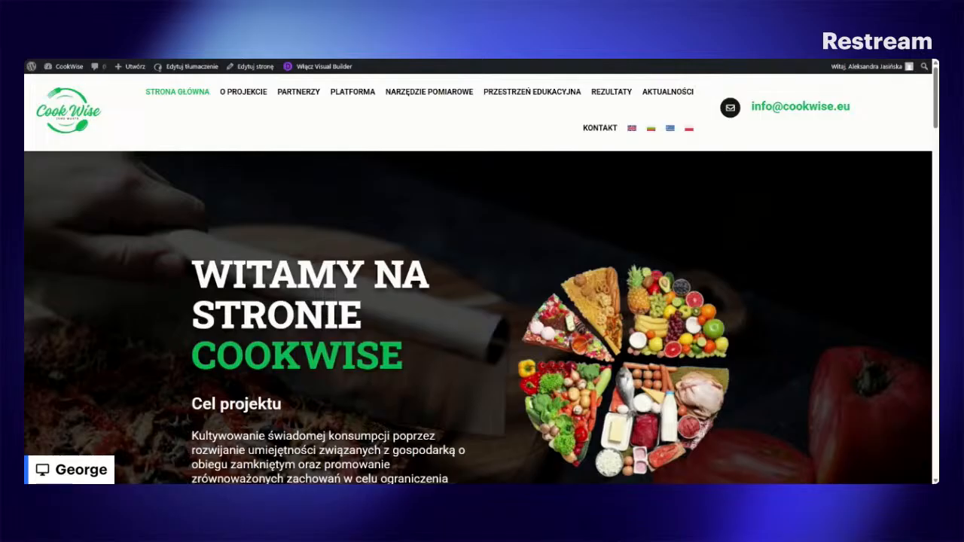
scroll(425, 305, down, 7)
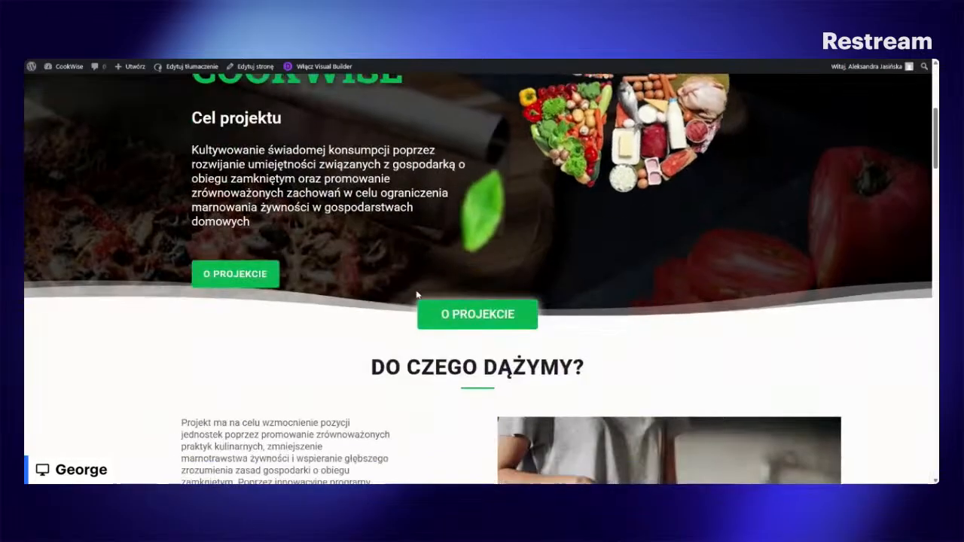
scroll(417, 295, up, 7)
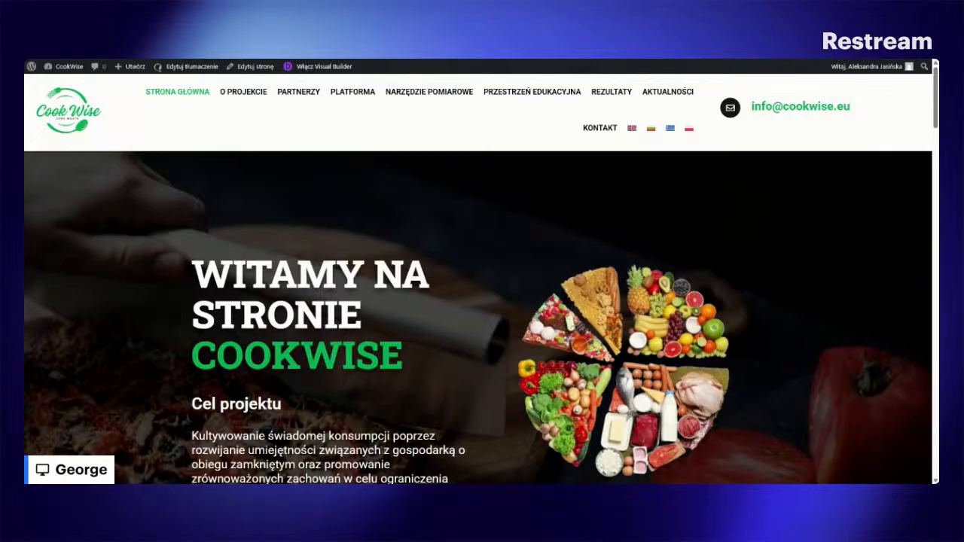
scroll(482, 301, down, 10)
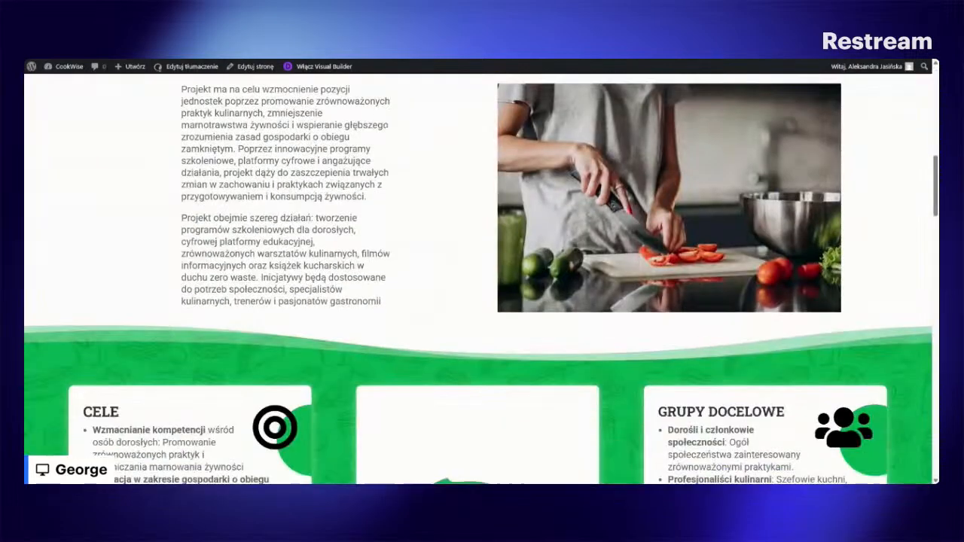
scroll(256, 376, down, 5)
scroll(256, 376, down, 3)
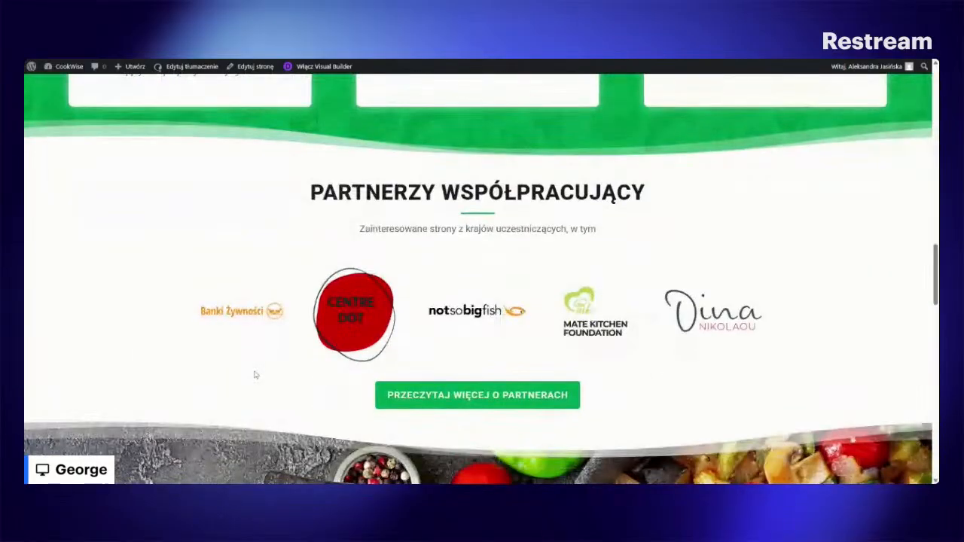